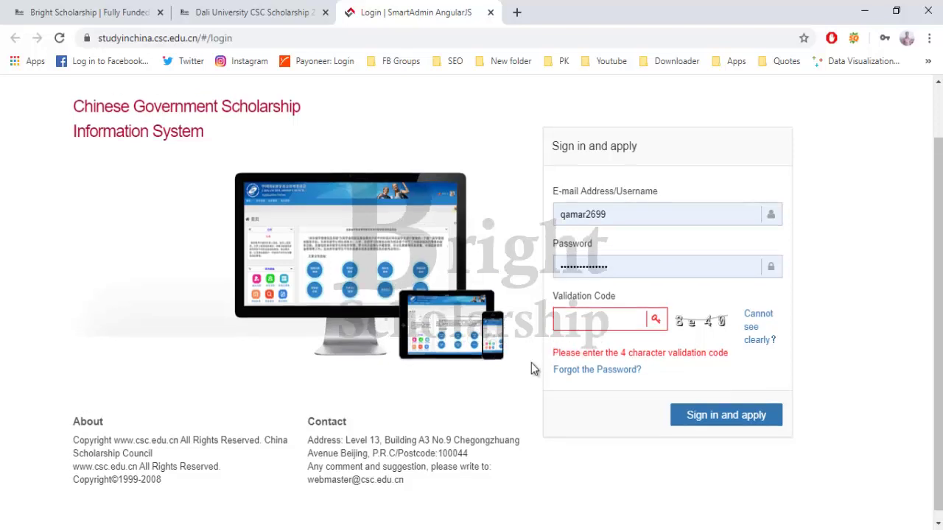
- Enter the displayed validation code and sign in to the scholarship application account
scroll(532, 365, "up", 1)
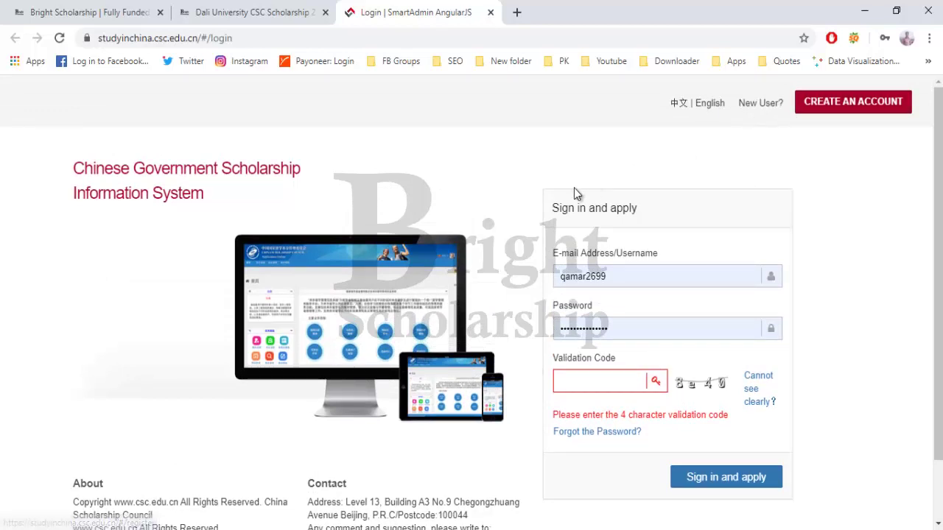
scroll(574, 190, "down", 1)
left_click(588, 305)
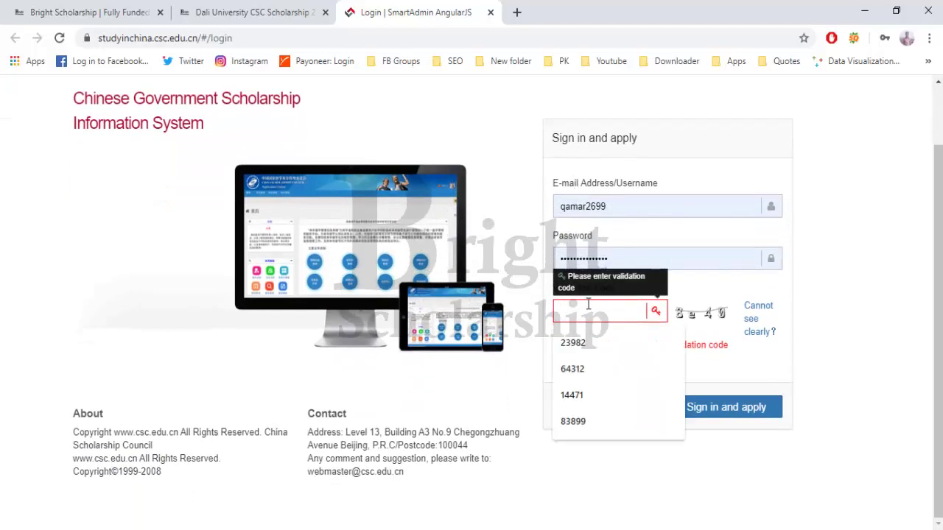
type("8")
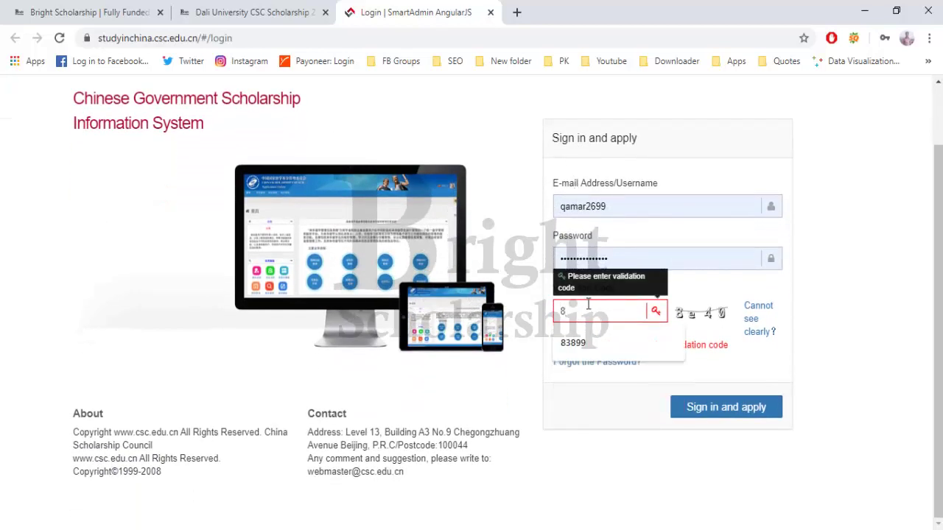
type("e4")
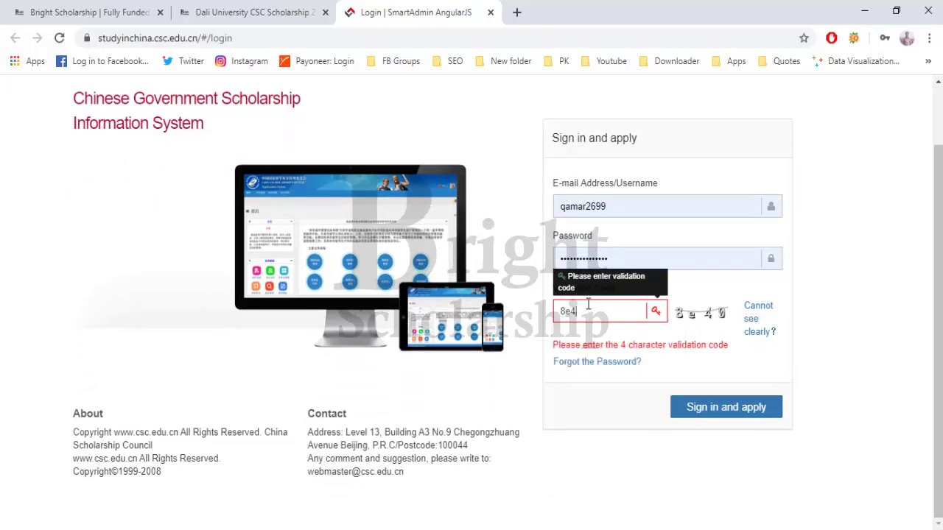
type("0")
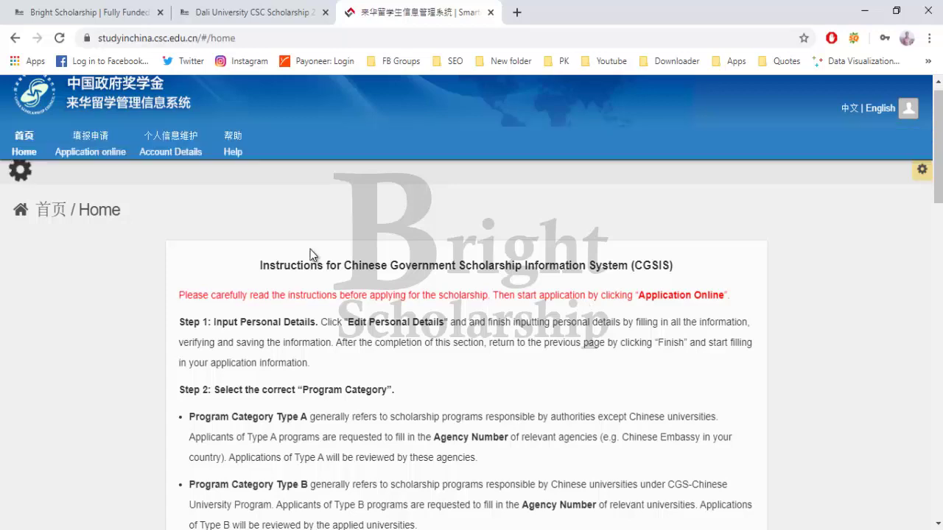
- Look through the application instructions, open the online application section, and add a new Type B application
scroll(260, 305, "down", 4)
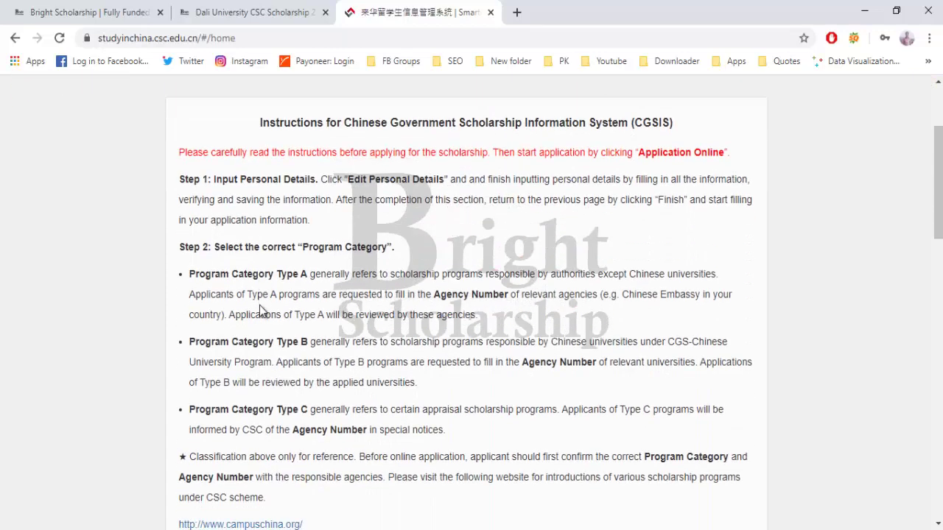
scroll(260, 305, "down", 9)
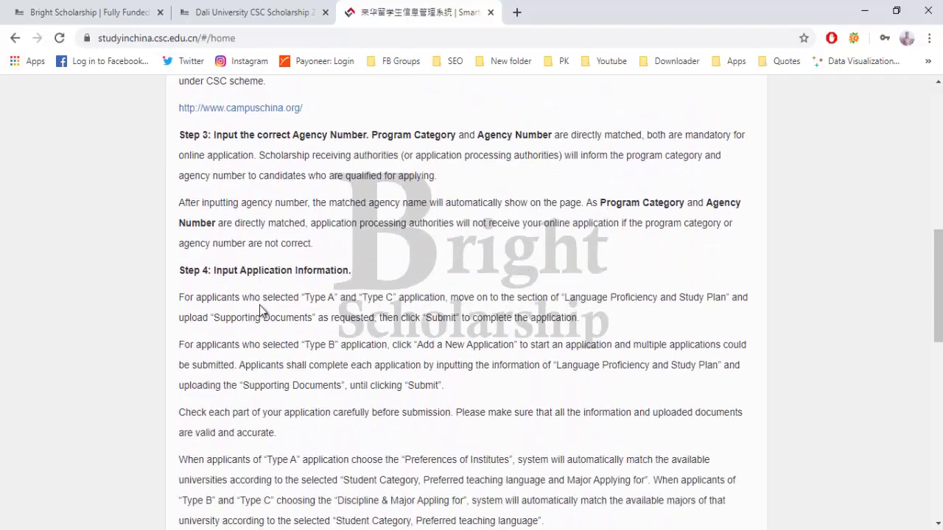
scroll(260, 305, "down", 5)
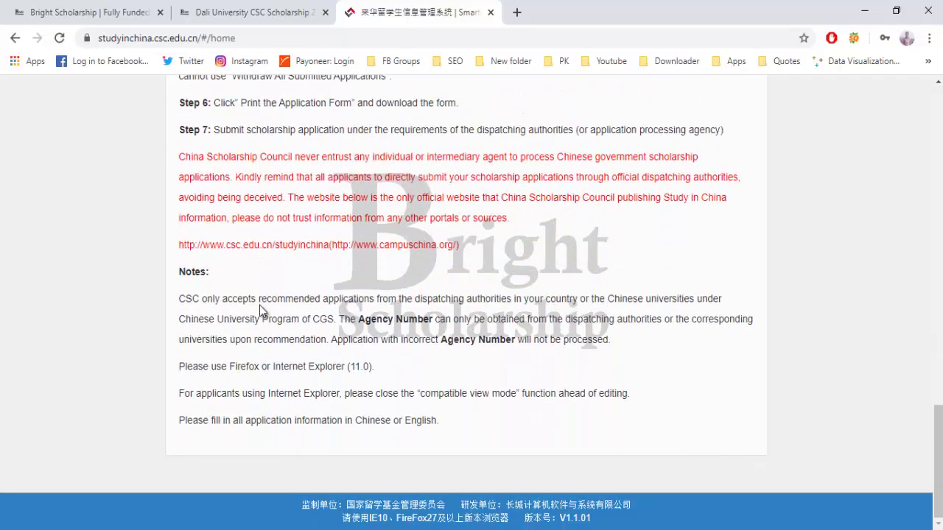
scroll(259, 305, "up", 20)
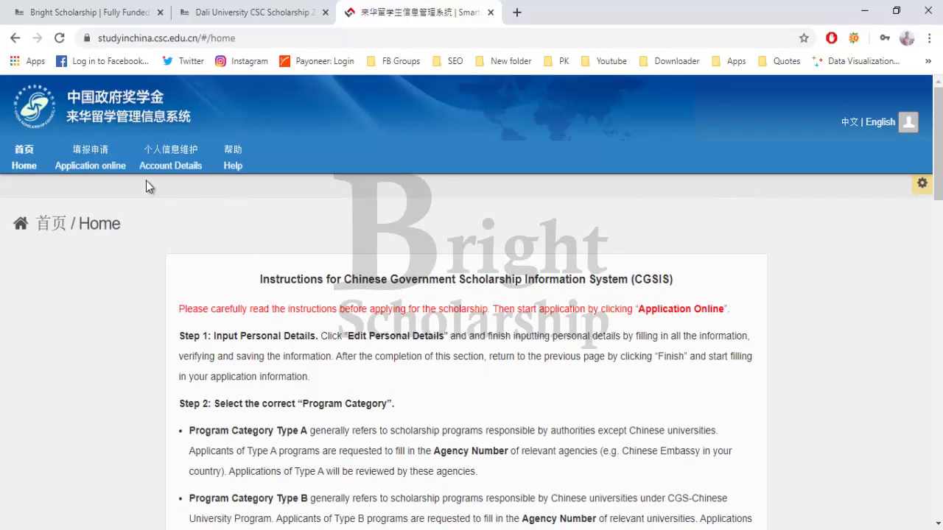
left_click(98, 163)
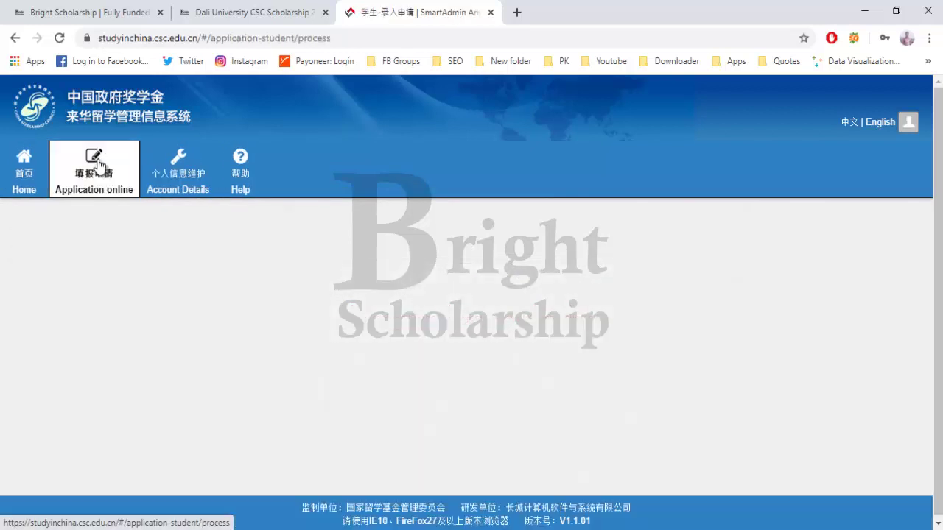
scroll(295, 285, "down", 2)
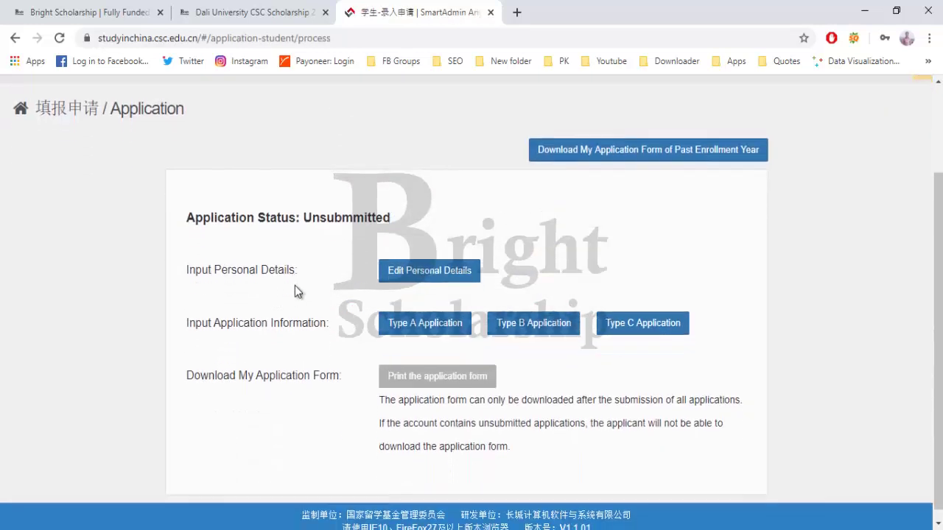
left_click(518, 326)
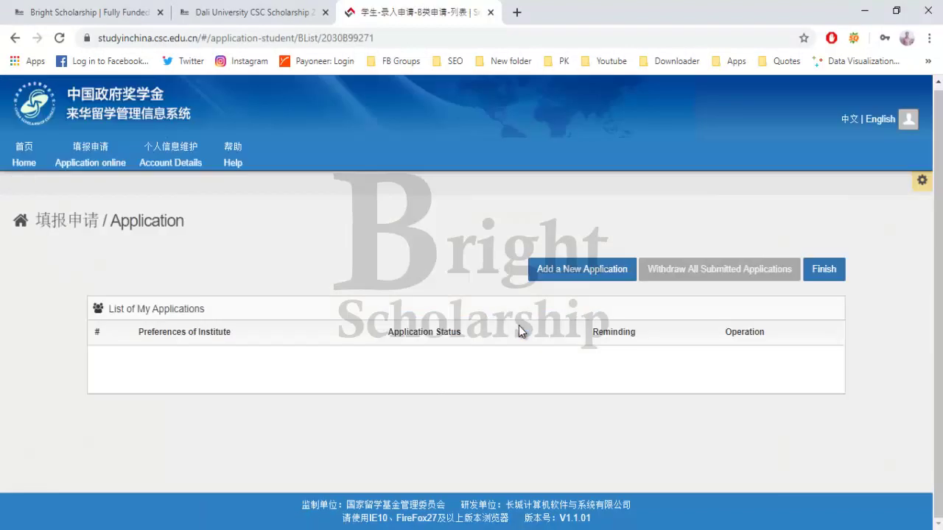
left_click(553, 274)
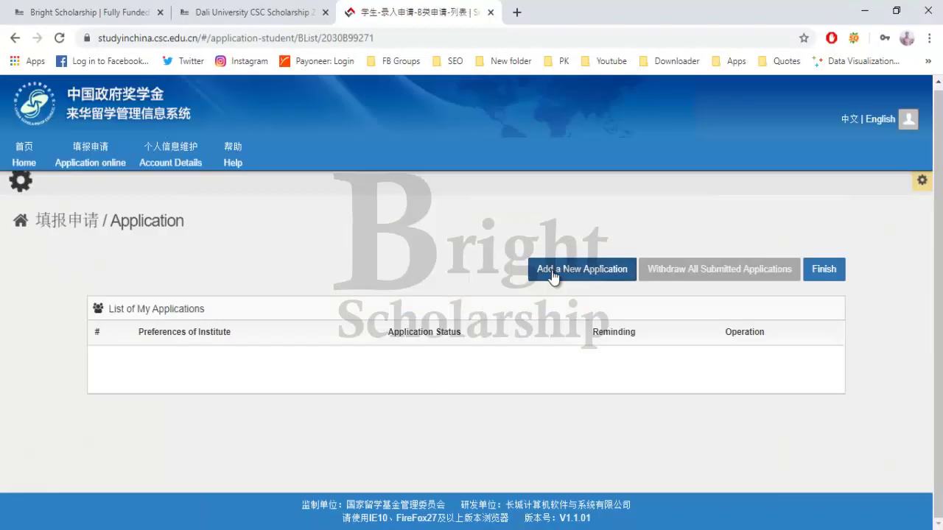
- Copy Dali University's agency number 10679 from the scholarship article into the application's Agency No. field
scroll(555, 275, "down", 1)
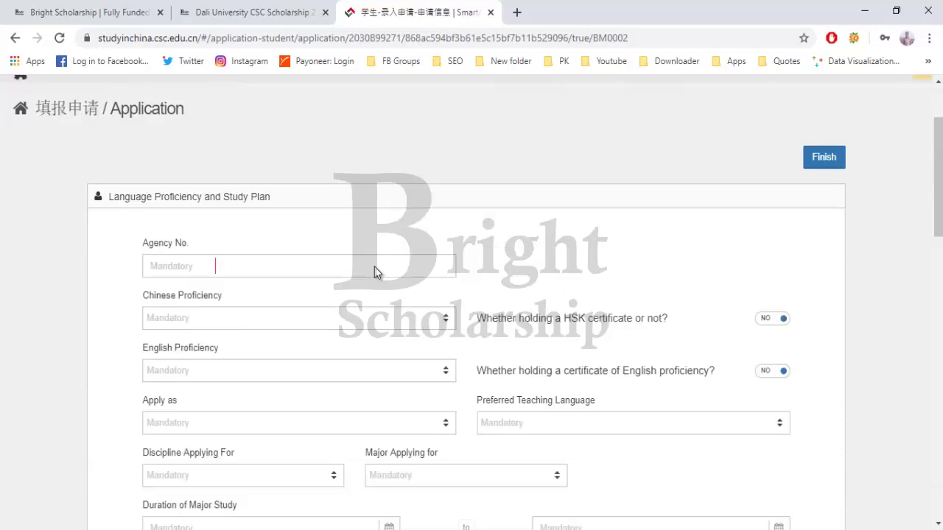
left_click(374, 266)
scroll(375, 266, "down", 1)
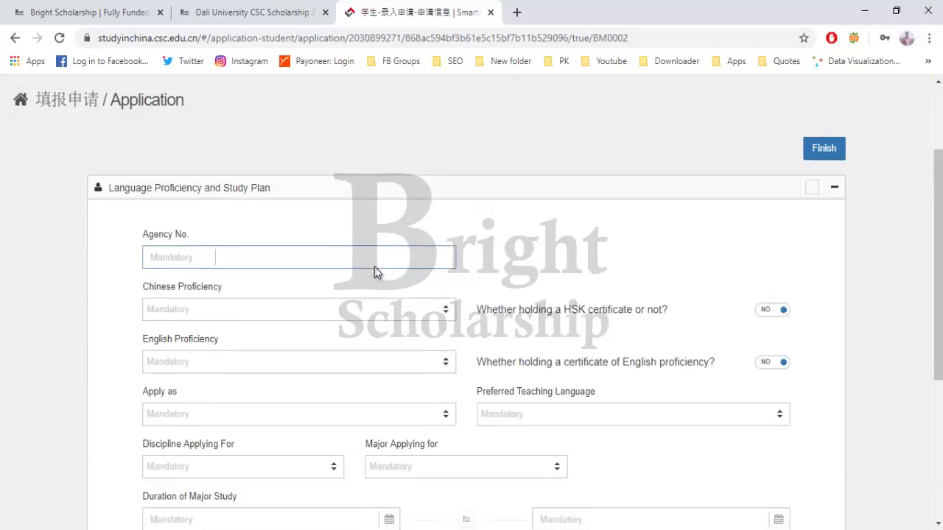
left_click(272, 14)
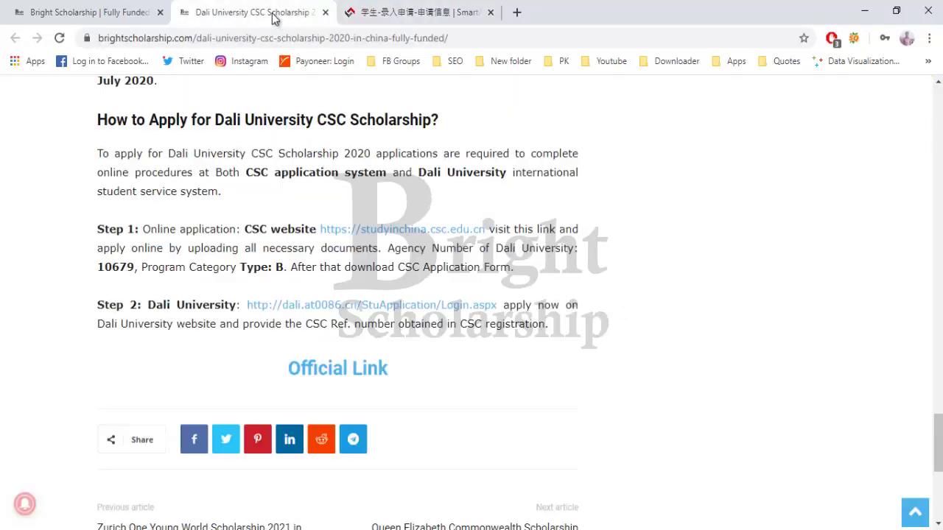
double_click(116, 269)
key("ctrl+c")
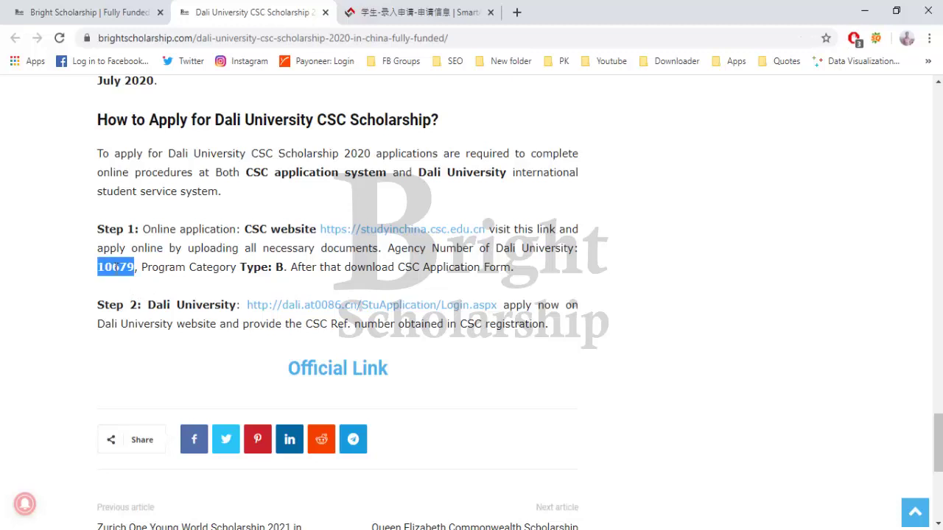
left_click(383, 11)
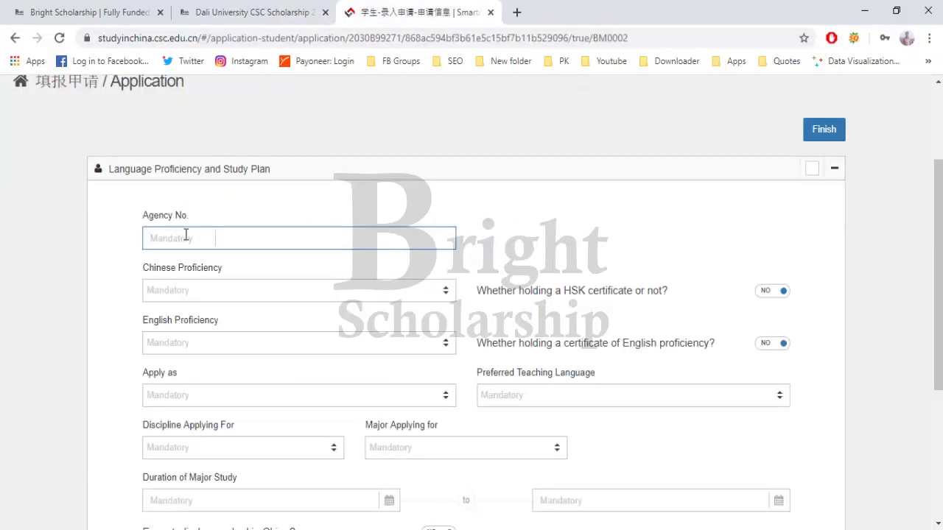
key("ctrl+v")
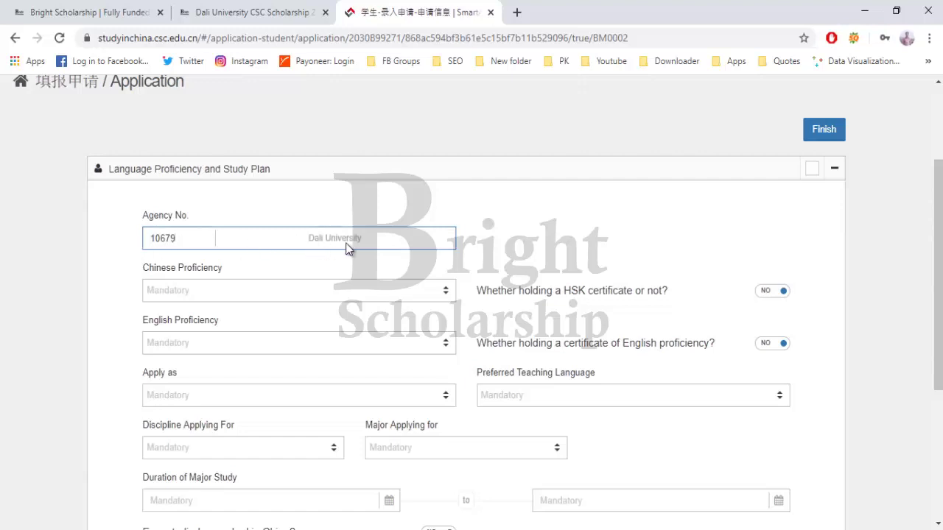
- Set Chinese proficiency to Poor and English proficiency to Good
scroll(346, 248, "down", 1)
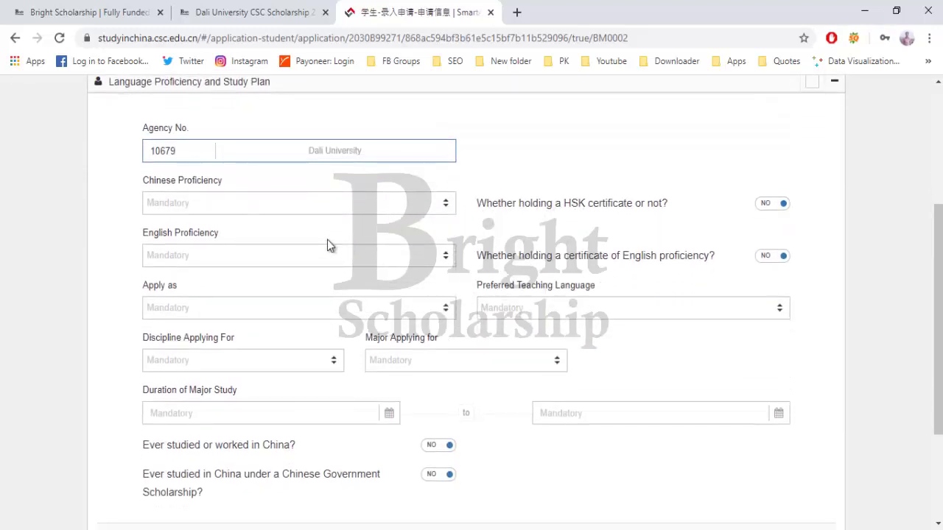
left_click(259, 212)
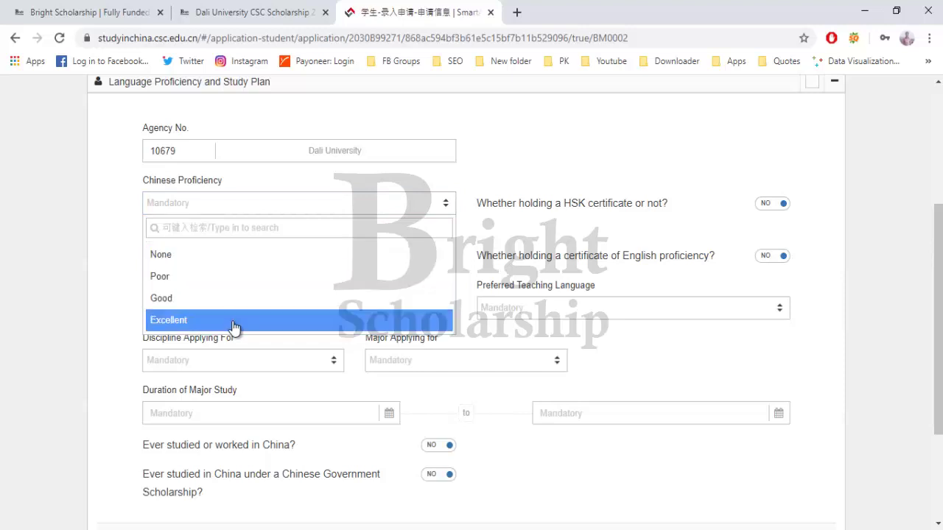
left_click(240, 276)
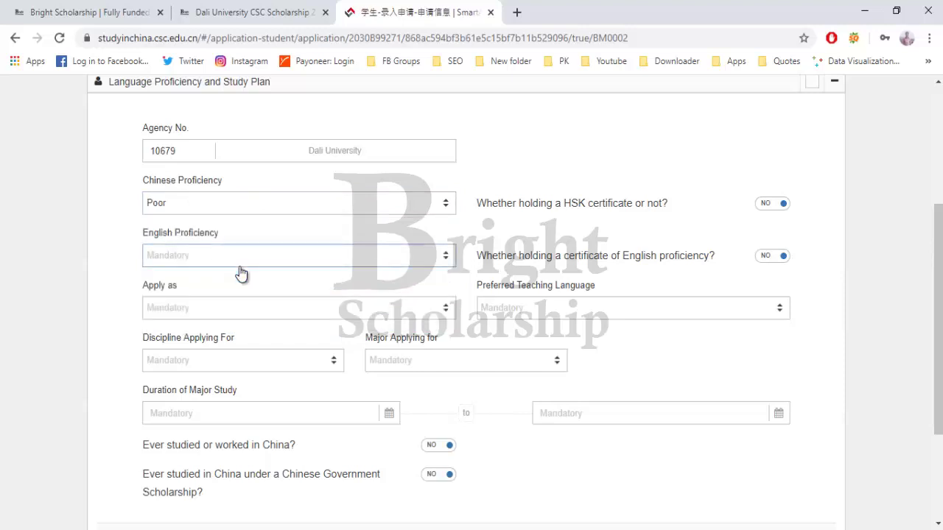
left_click(383, 265)
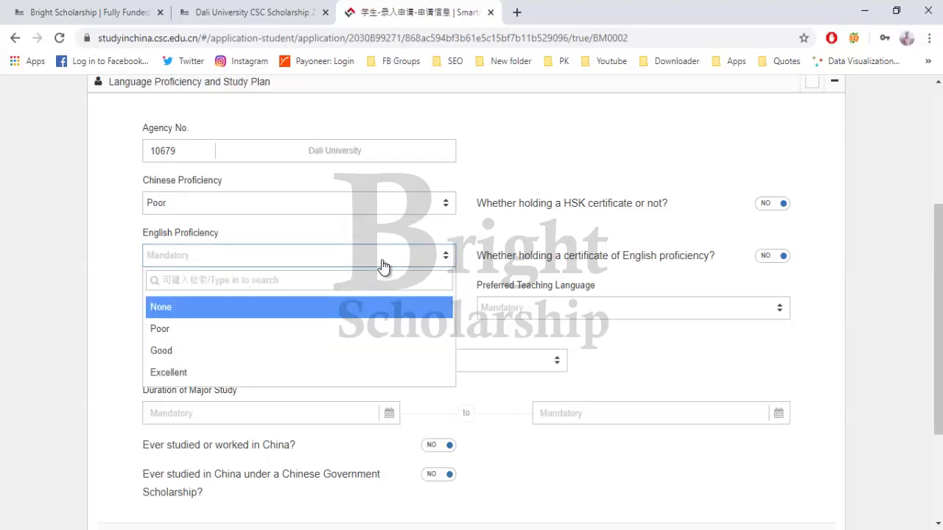
left_click(331, 353)
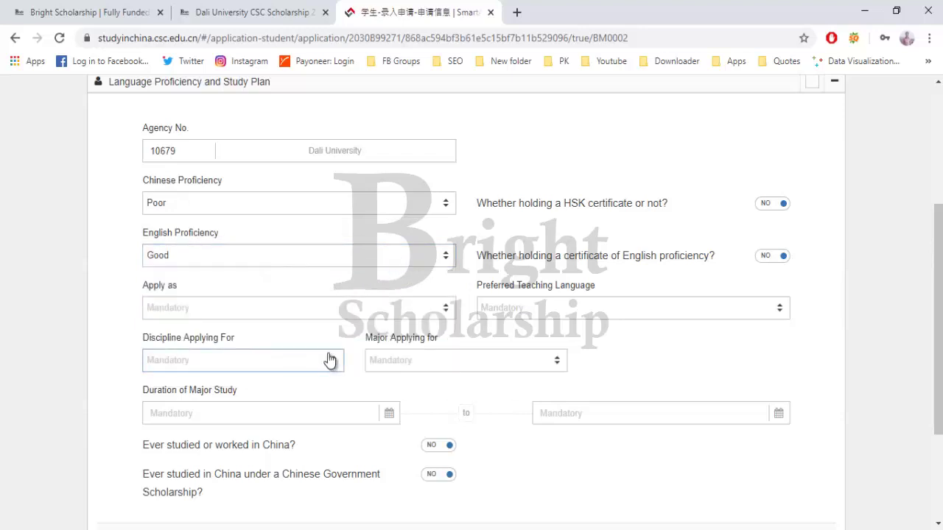
- Set the application level to Master's Degree and the preferred teaching language to English
left_click(350, 311)
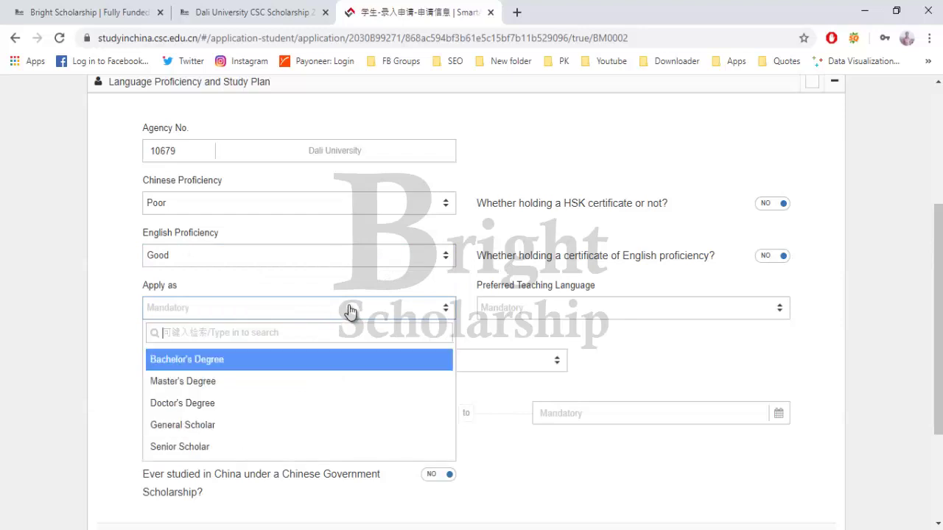
left_click(294, 382)
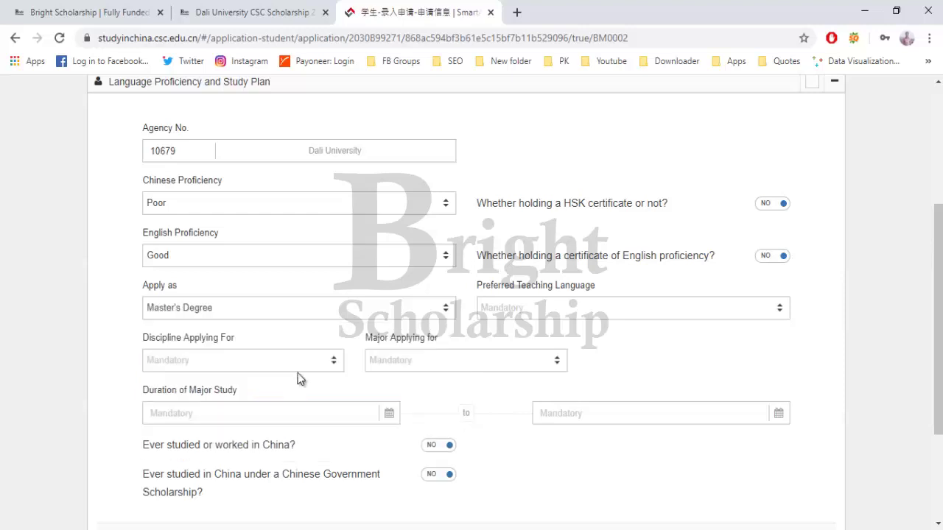
scroll(506, 305, "down", 2)
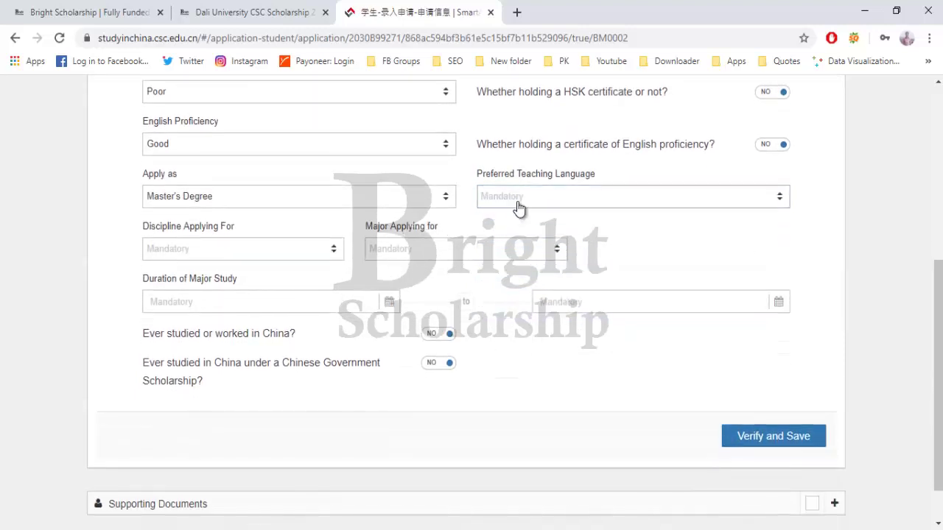
left_click(519, 198)
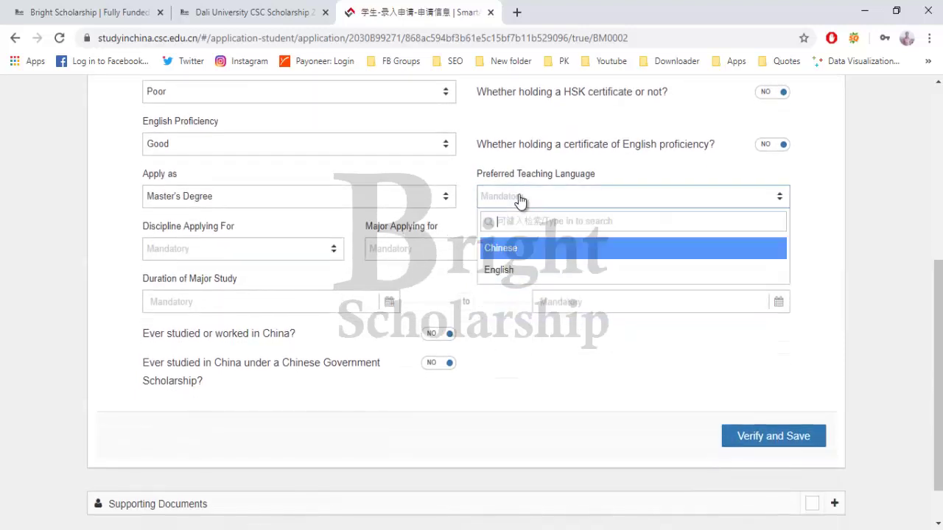
left_click(501, 269)
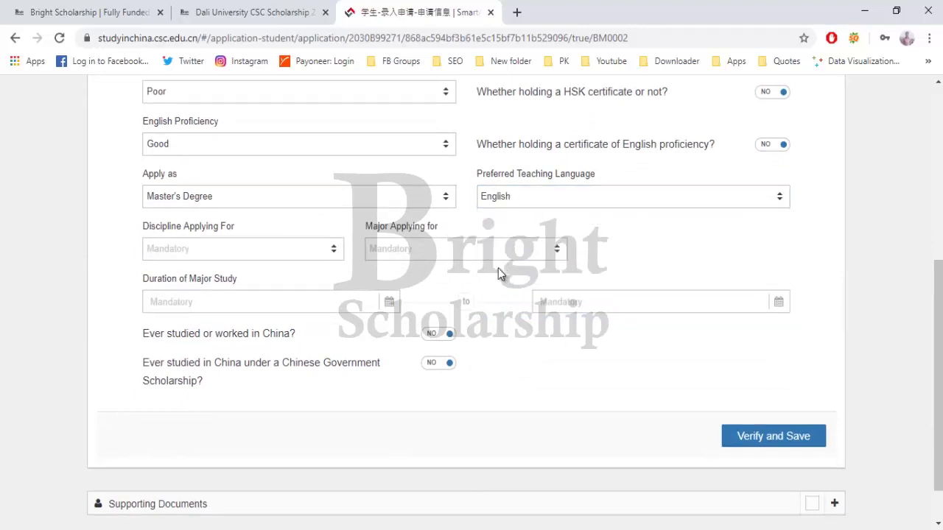
- Choose Natural Science as the discipline and Ecology as the major applied for
left_click(300, 250)
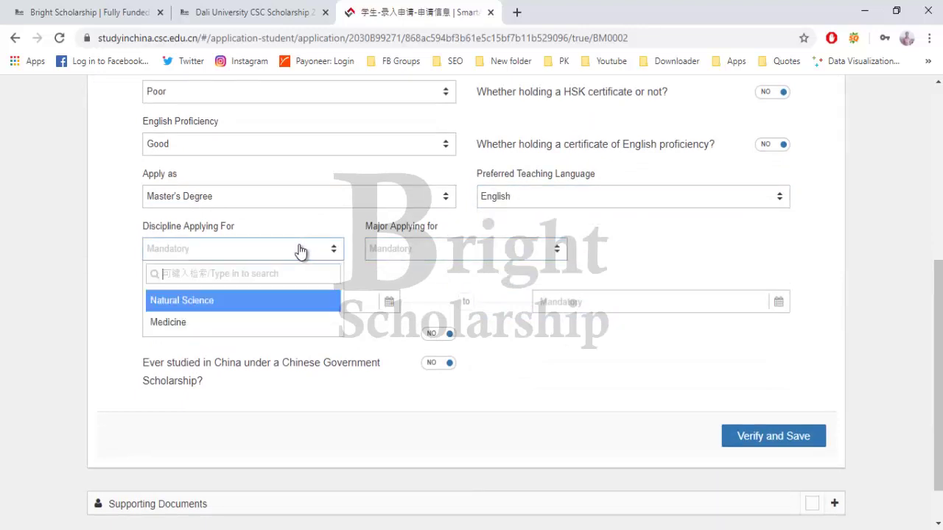
left_click(267, 302)
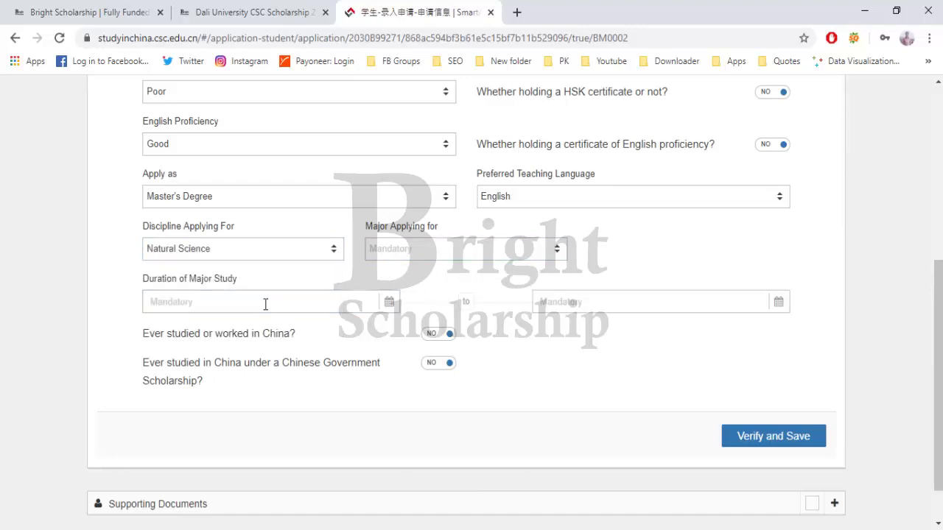
left_click(389, 251)
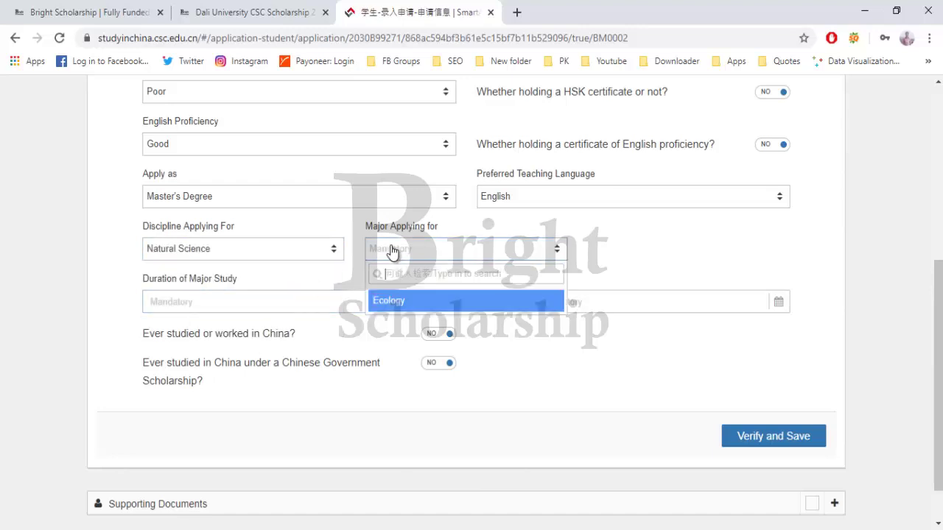
left_click(392, 305)
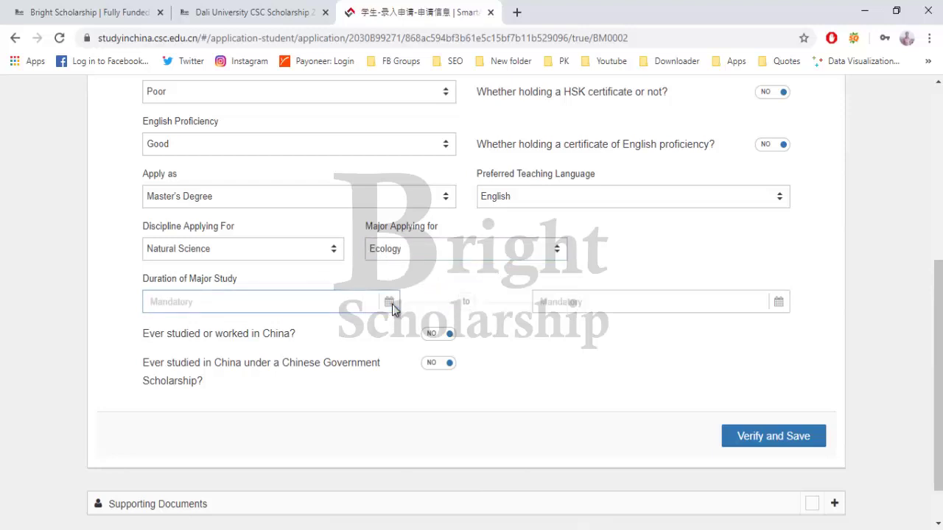
- Change the discipline applying for to Medicine and look through the majors offered for it
left_click(324, 256)
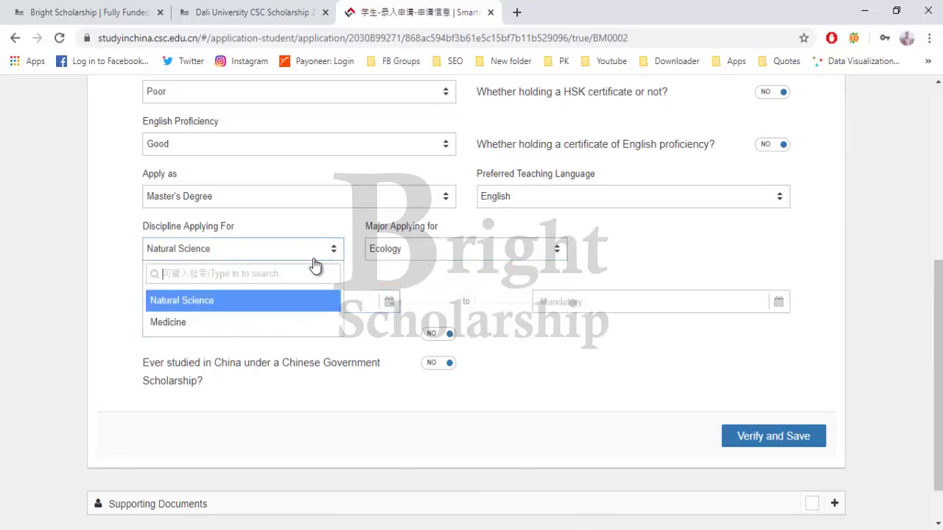
left_click(269, 324)
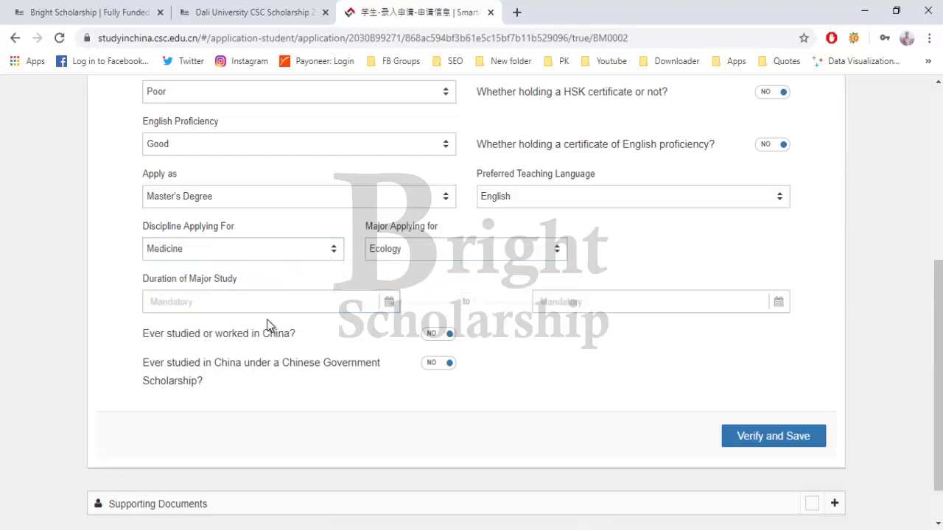
left_click(408, 254)
scroll(415, 333, "down", 1)
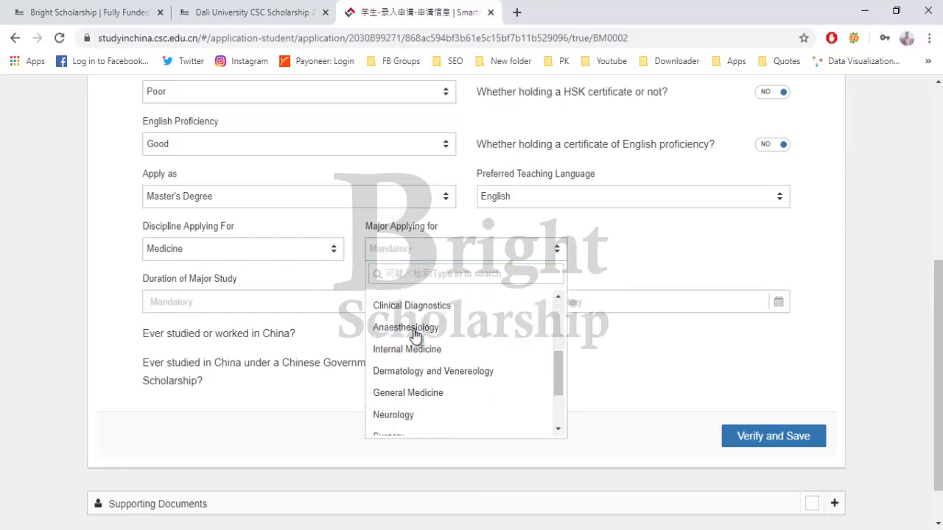
scroll(415, 335, "down", 2)
scroll(414, 335, "up", 4)
left_click(354, 312)
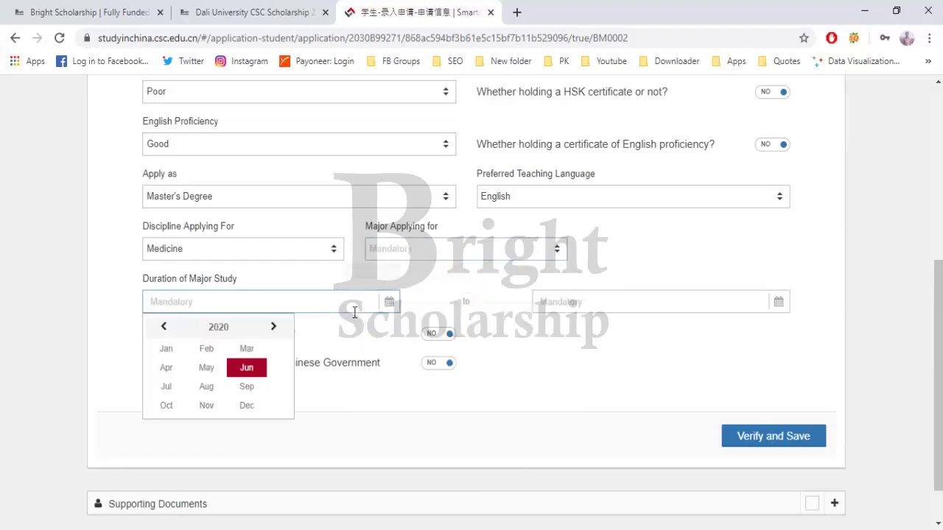
- Set the application level to Bachelor's Degree and the preferred teaching language to Chinese
left_click(380, 203)
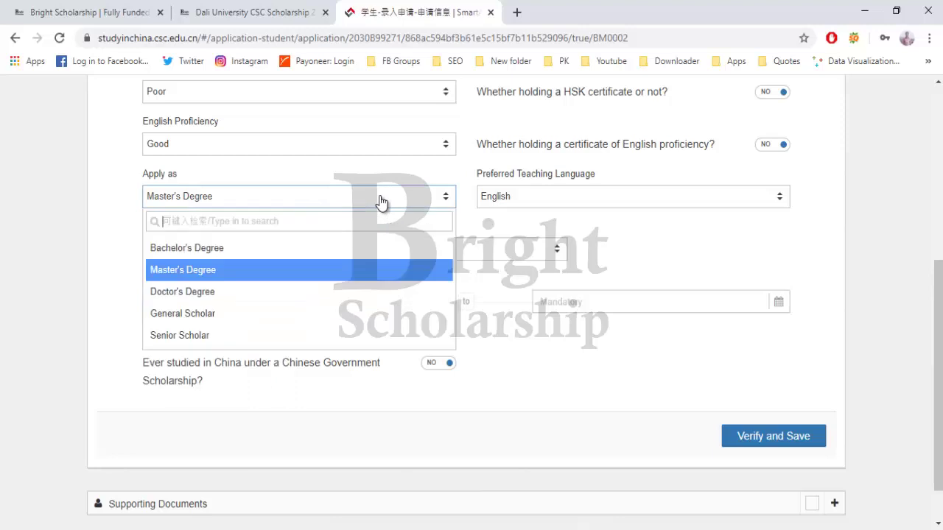
left_click(287, 248)
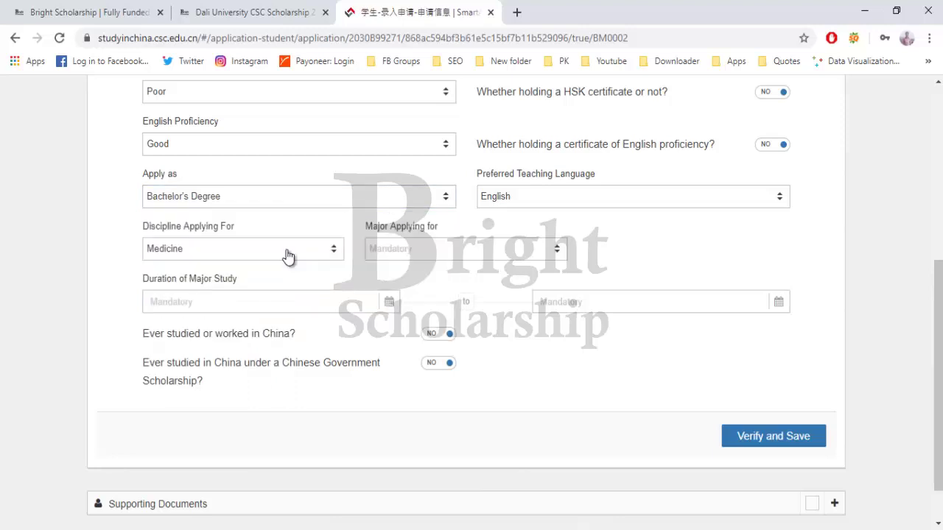
left_click(514, 209)
left_click(507, 257)
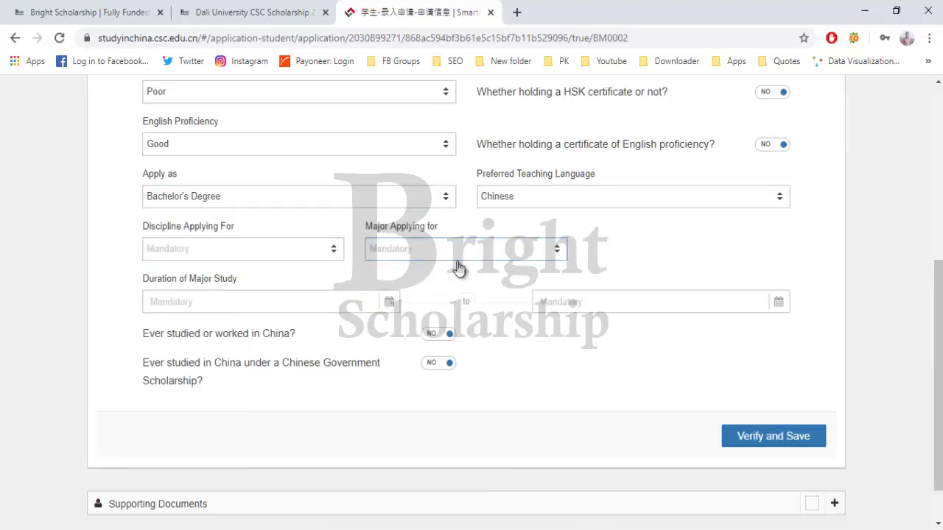
- Choose Engineering as the discipline and Computer Science and Technology as the major applied for
left_click(318, 258)
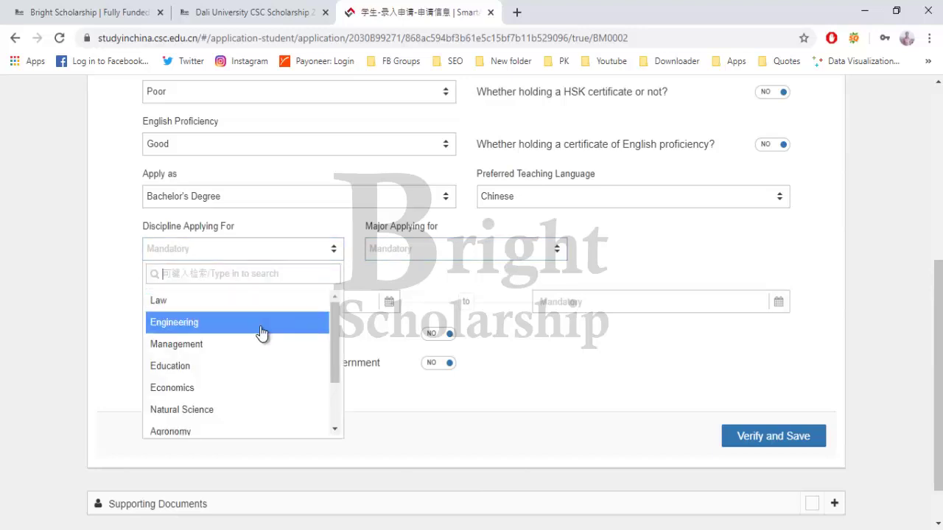
scroll(262, 334, "down", 3)
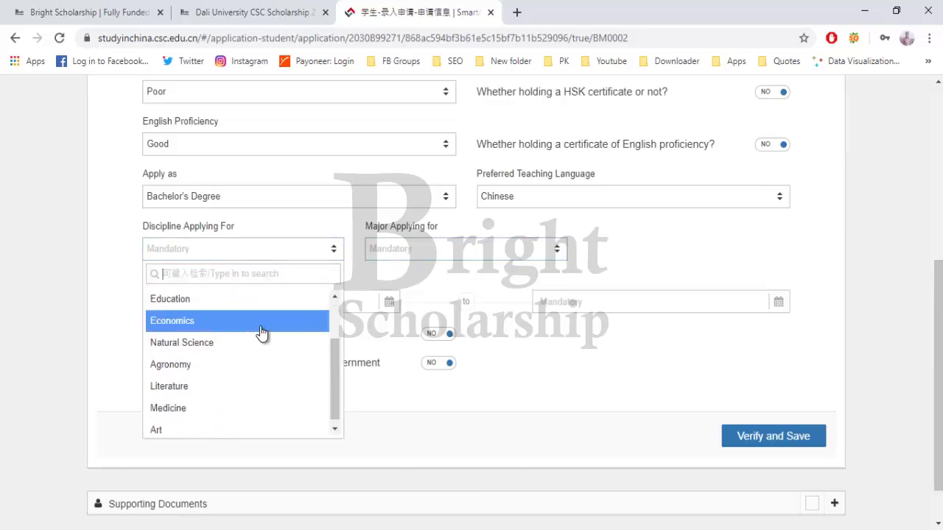
scroll(259, 331, "up", 3)
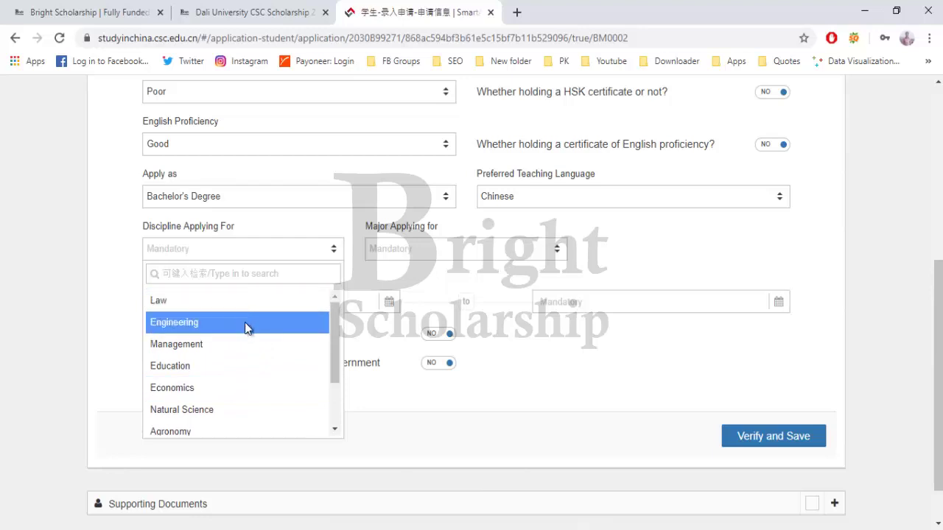
left_click(245, 322)
left_click(384, 257)
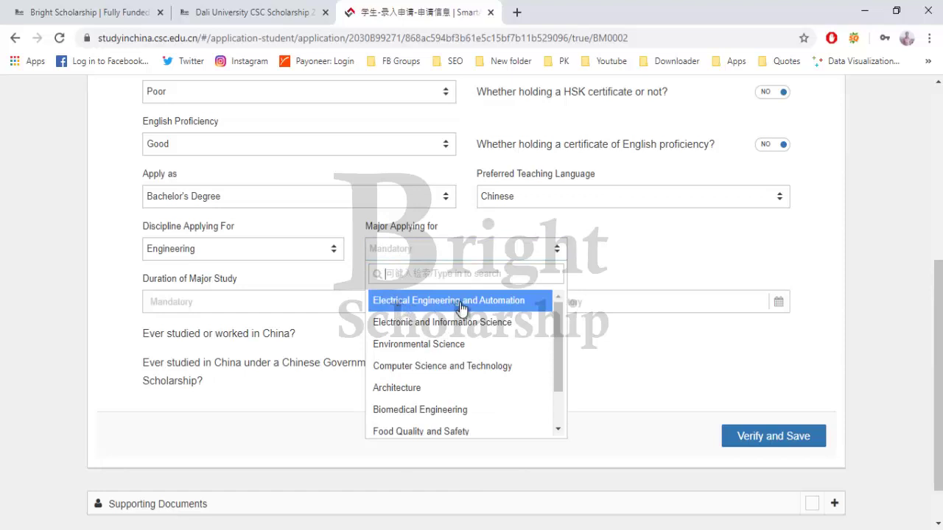
scroll(459, 308, "down", 1)
scroll(461, 310, "up", 1)
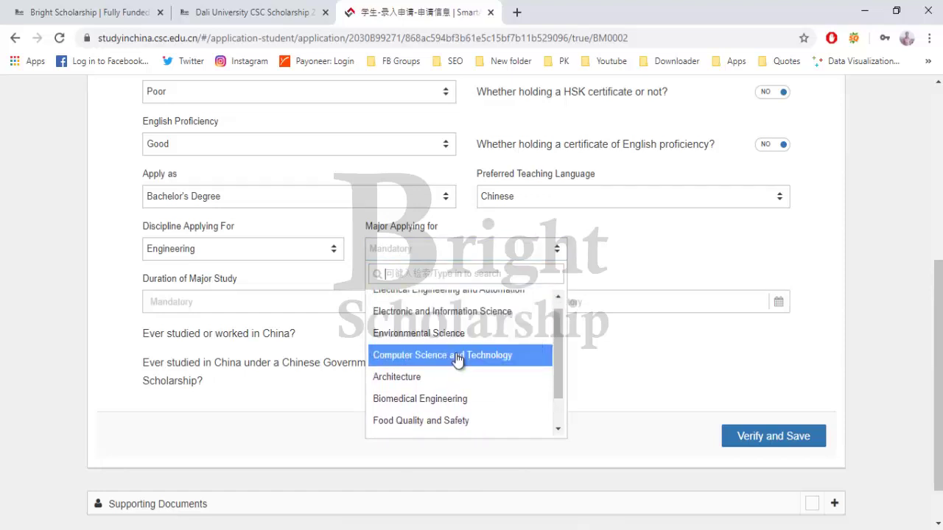
scroll(457, 360, "down", 2)
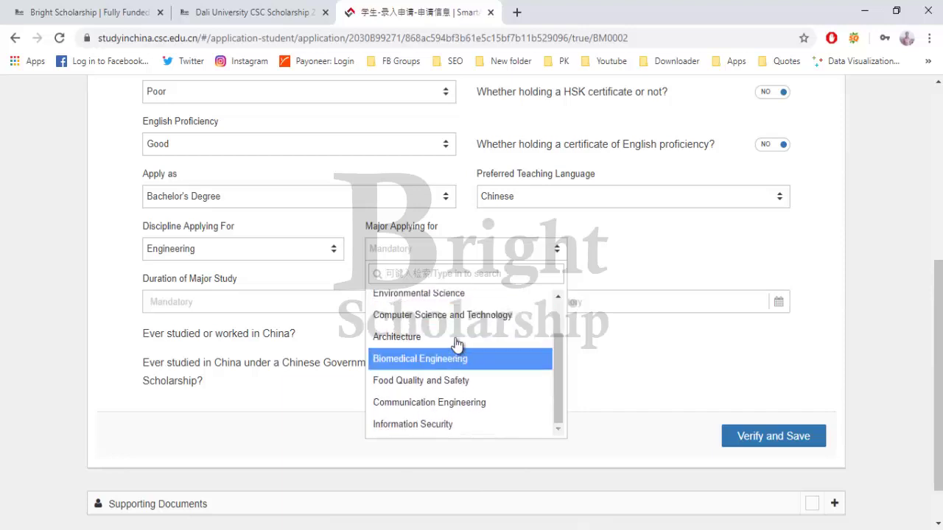
left_click(454, 318)
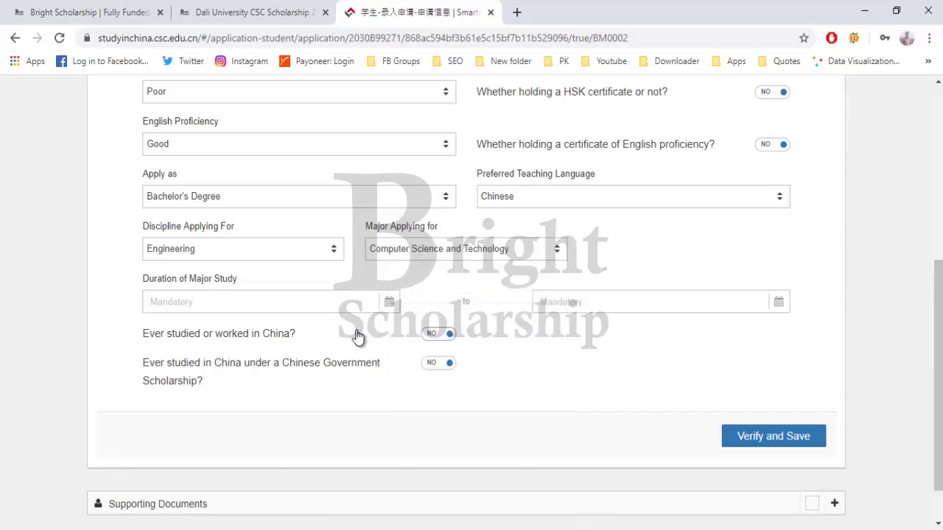
- Set the start date of the major study to 2020-06-03, keeping the previous Chinese Government Scholarship answer at No
scroll(354, 328, "down", 1)
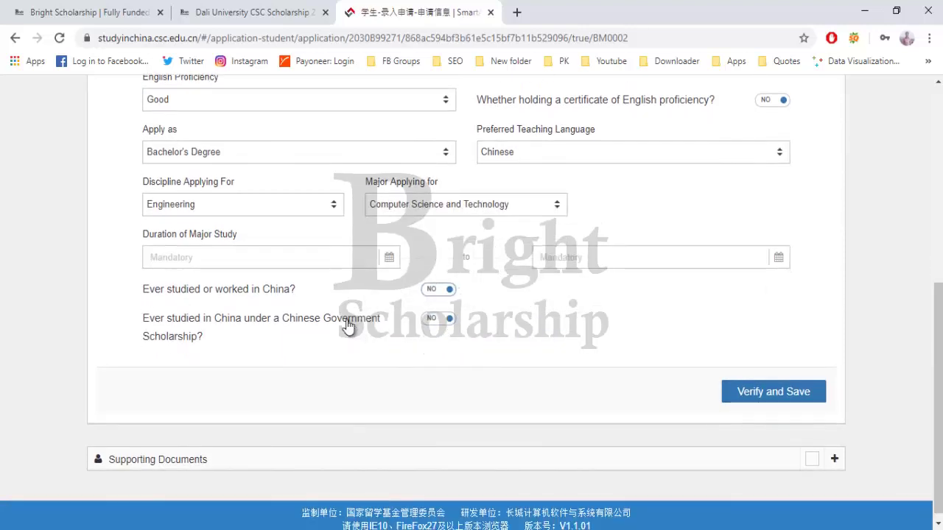
left_click(272, 258)
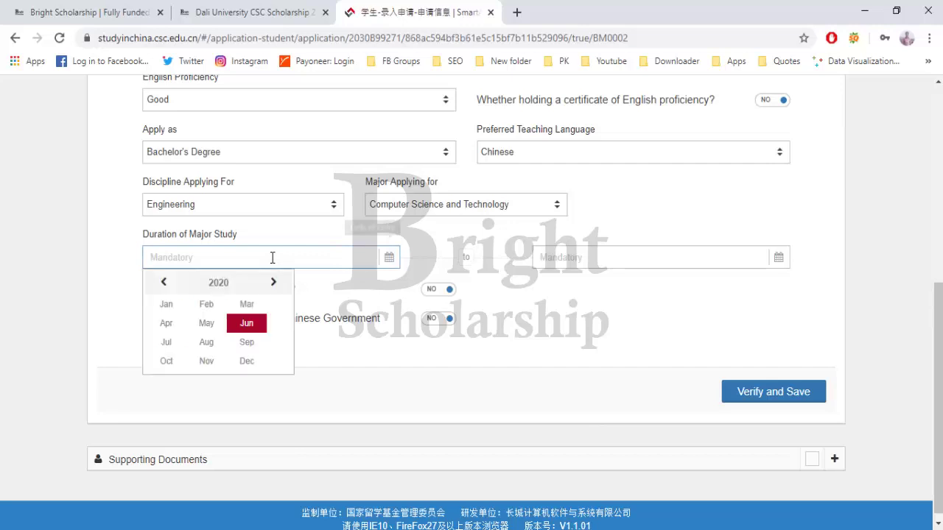
left_click(254, 328)
left_click(220, 328)
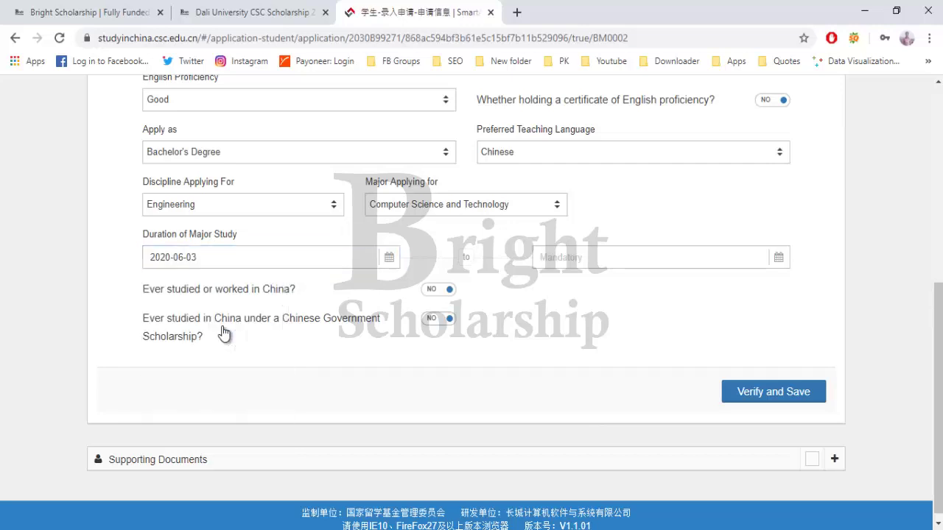
left_click(336, 318)
left_click(441, 319)
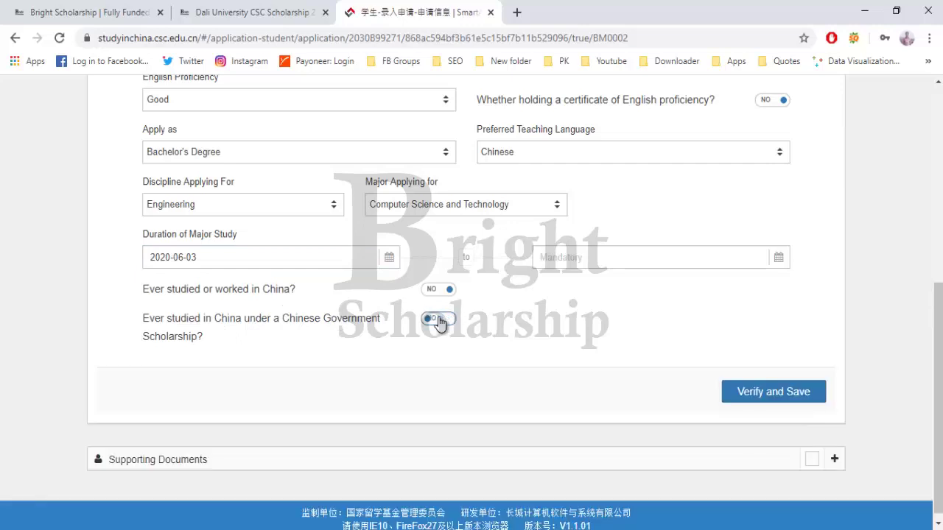
- Set the completion date of the major study to 2024-06-03
left_click(546, 266)
left_click(661, 286)
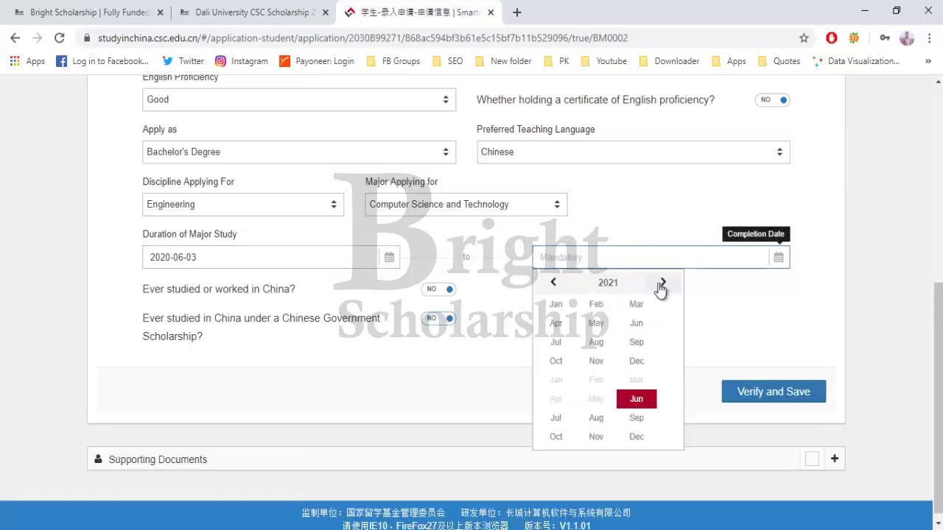
left_click(660, 284)
left_click(660, 284)
left_click(661, 284)
left_click(661, 284)
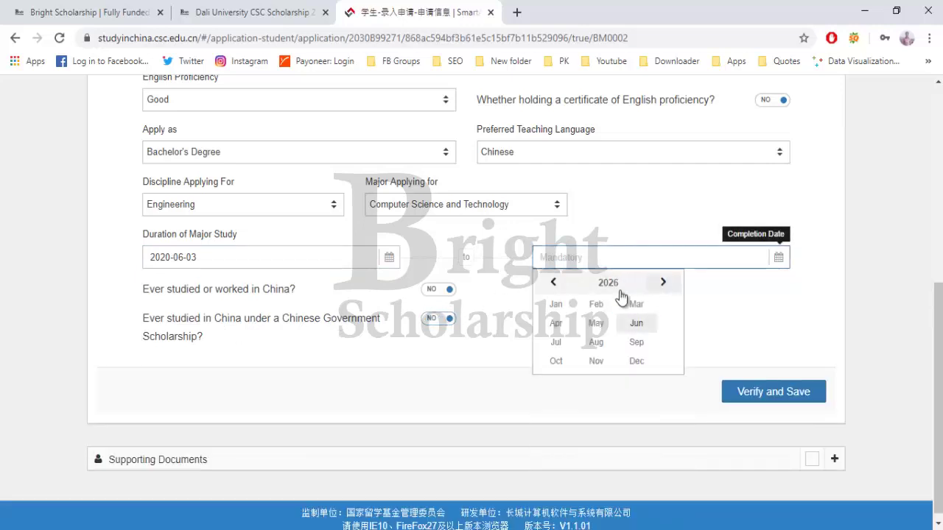
left_click(558, 287)
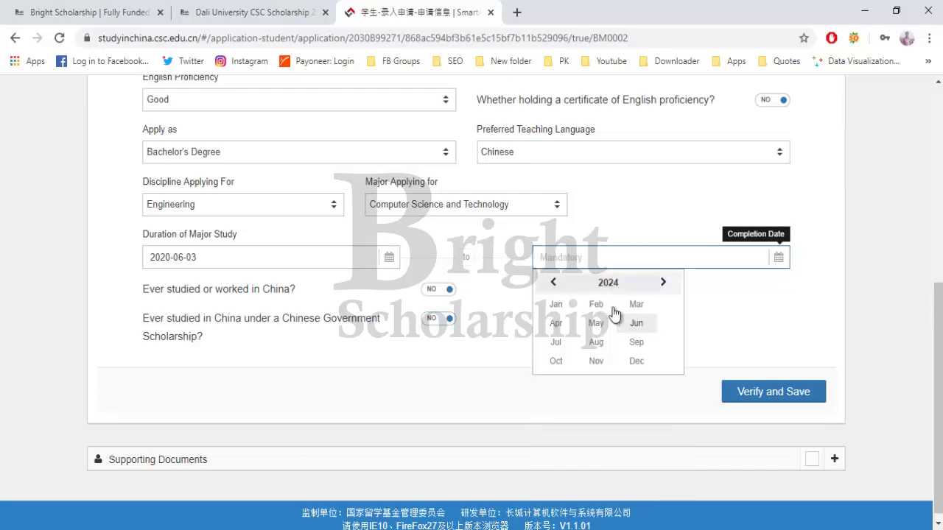
left_click(637, 323)
left_click(574, 346)
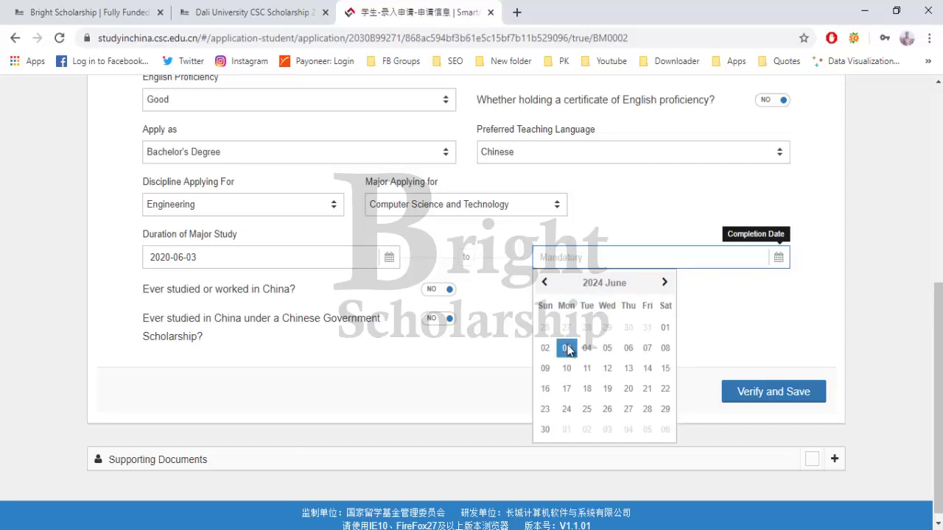
- Expand the Supporting Documents section and review which documents are mandatory and which are optional
scroll(489, 354, "down", 1)
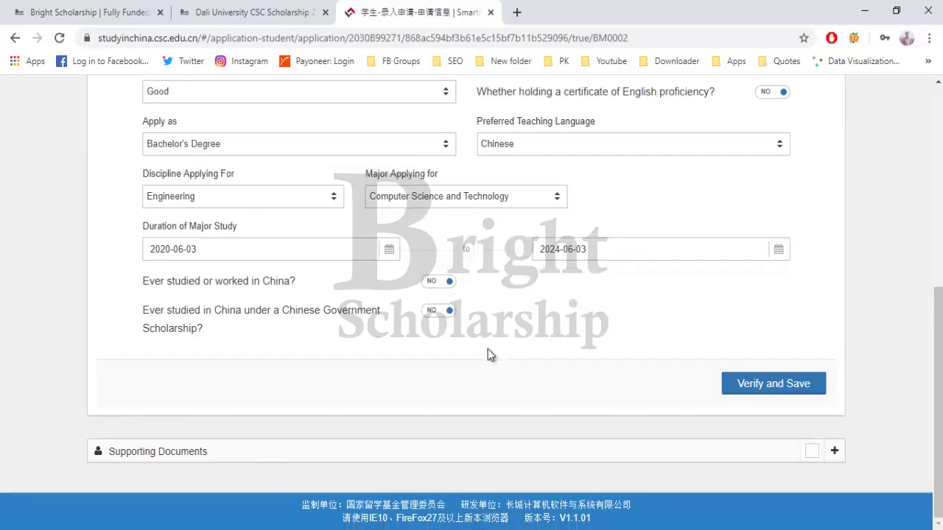
left_click(835, 451)
scroll(478, 374, "down", 5)
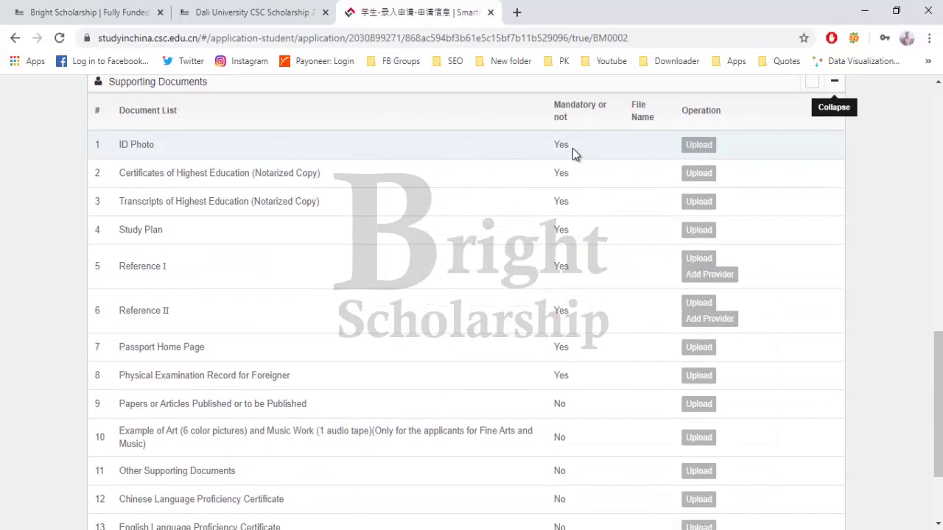
scroll(500, 150, "up", 1)
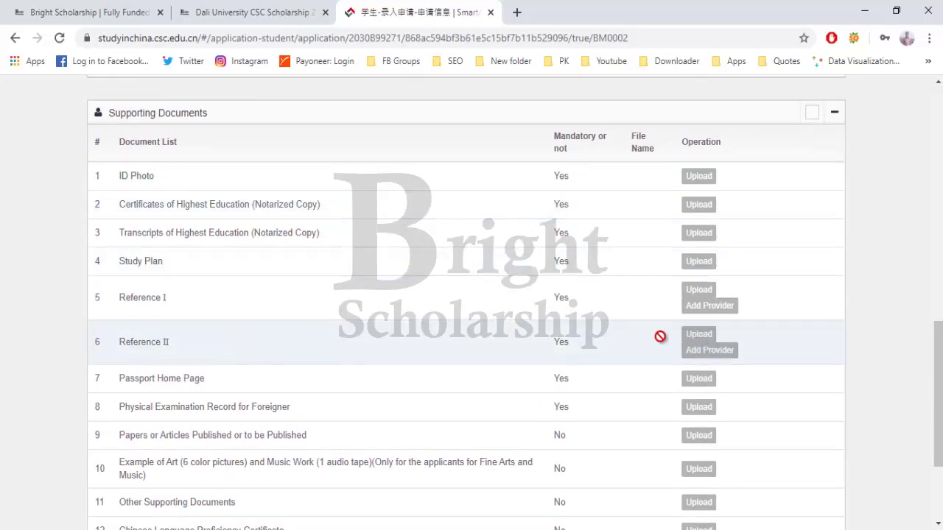
scroll(495, 333, "down", 3)
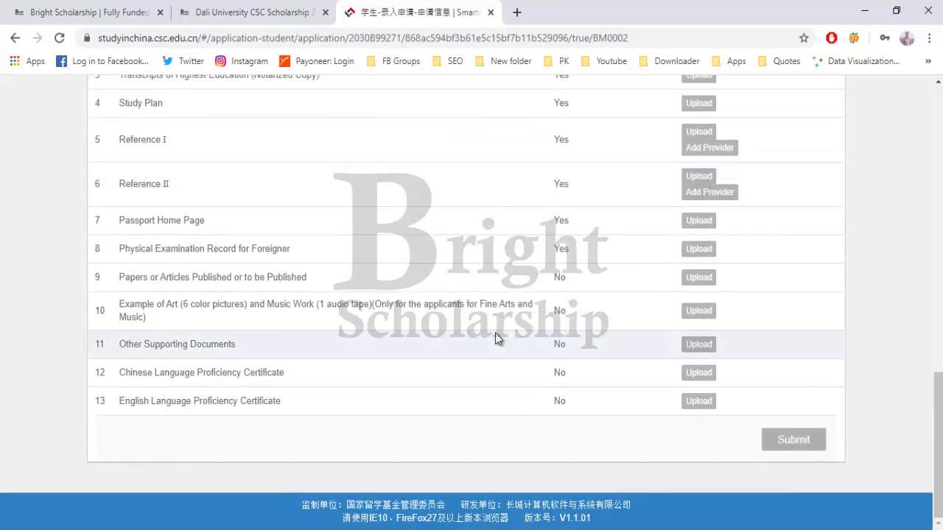
- Verify and save the Language Proficiency and Study Plan section
scroll(496, 333, "up", 3)
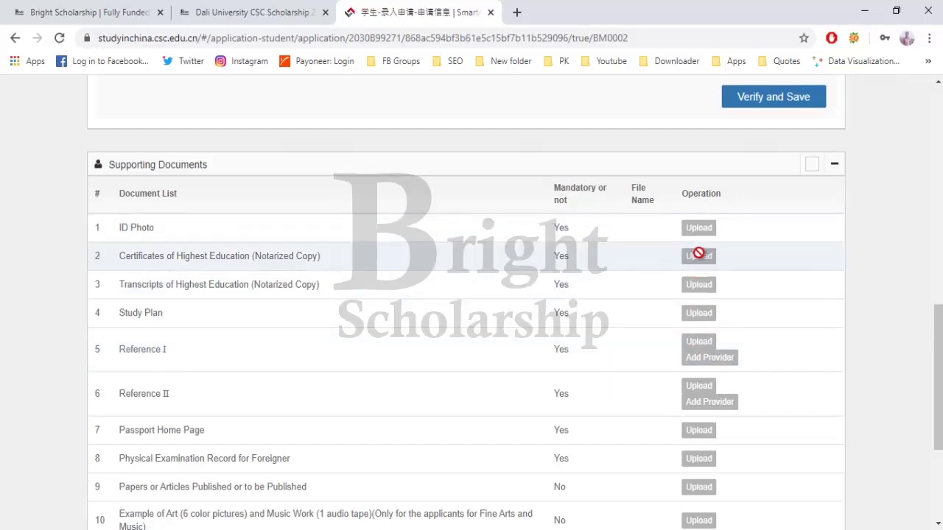
scroll(699, 253, "up", 2)
left_click(752, 234)
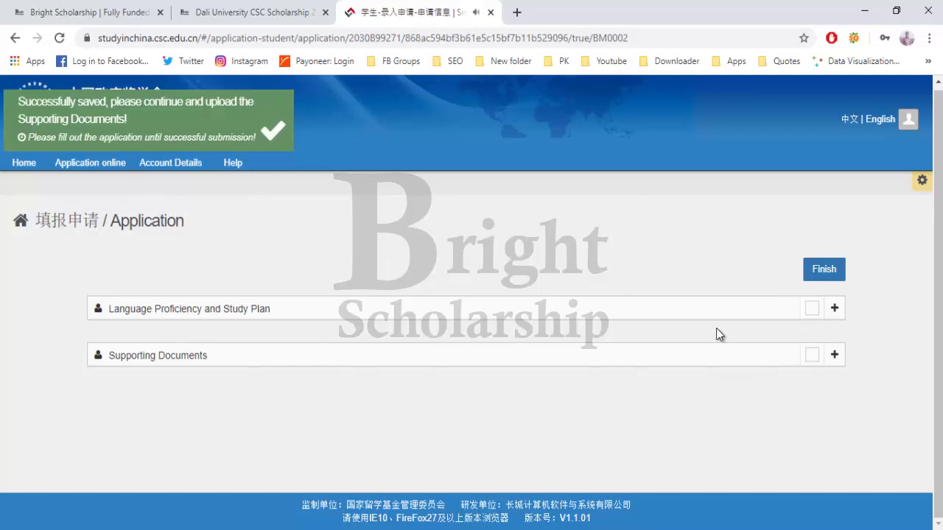
- Reopen the Supporting Documents section and check the upload requirements for the ID Photo without uploading a file
left_click(834, 357)
scroll(719, 314, "down", 5)
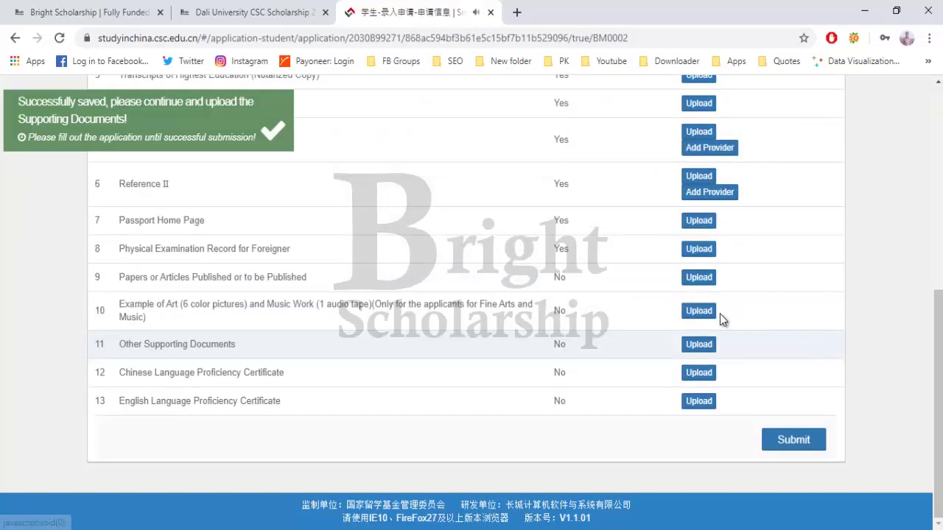
scroll(717, 312, "up", 3)
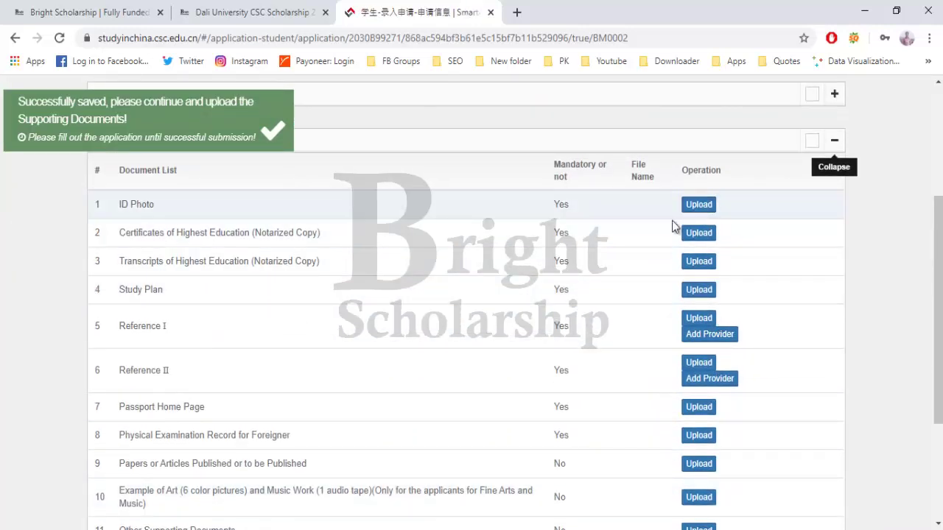
left_click(693, 206)
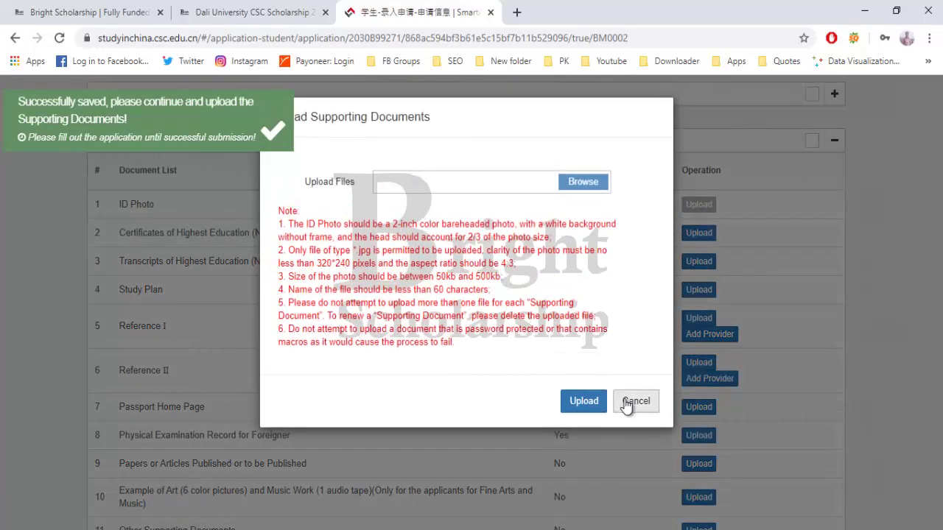
left_click(626, 404)
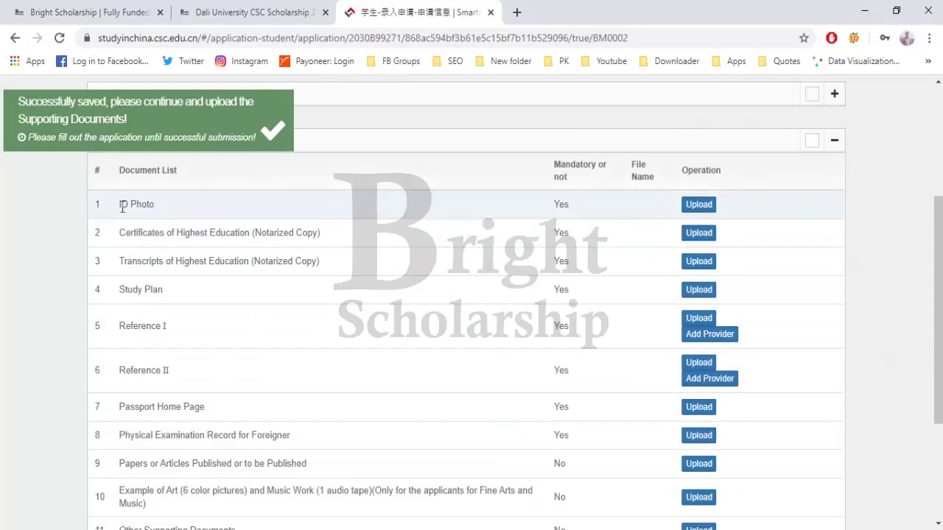
- Review the ID Photo, highest education certificates and highest education transcripts entries in the document list
left_click_drag(120, 205, 157, 210)
scroll(155, 204, "down", 1)
left_click_drag(120, 209, 228, 210)
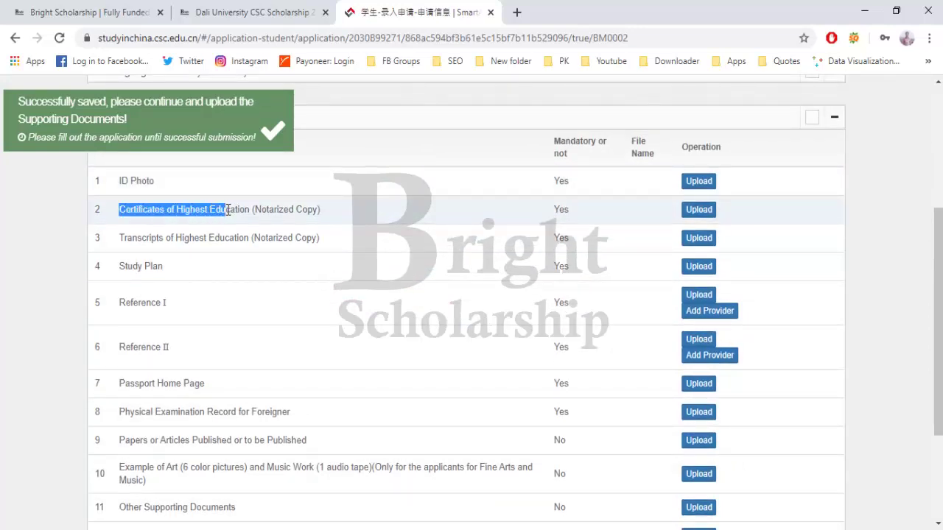
left_click(195, 239)
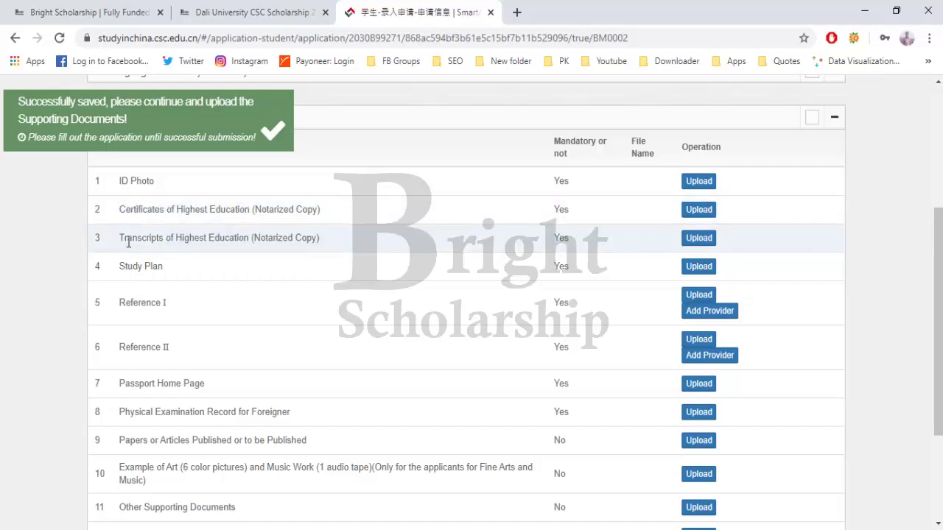
left_click_drag(123, 239, 229, 240)
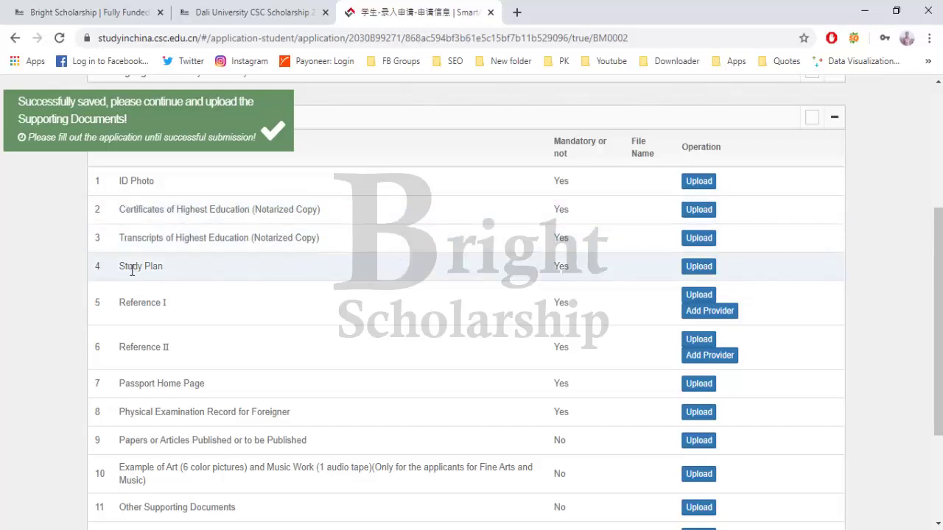
- Review the Reference I, Reference II and Passport Home Page entries in the supporting documents list
left_click_drag(131, 305, 179, 307)
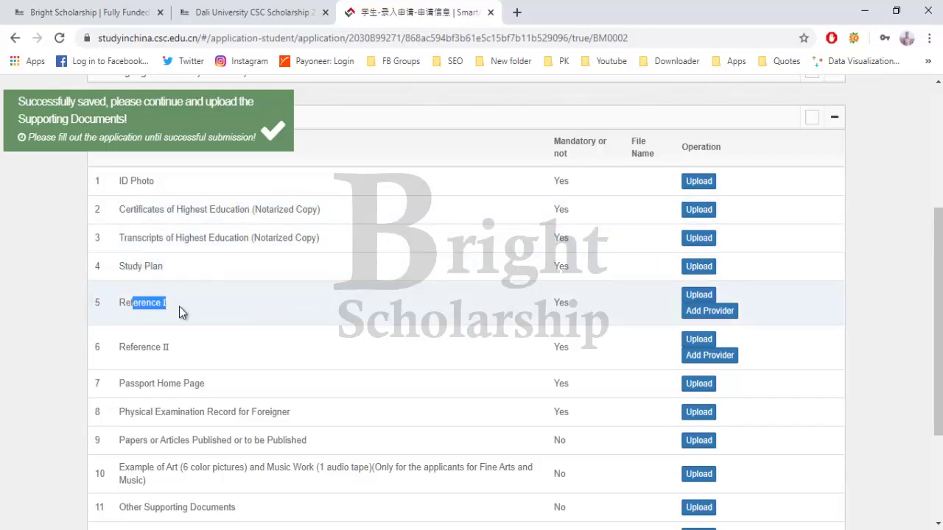
left_click(179, 308)
scroll(179, 342, "down", 2)
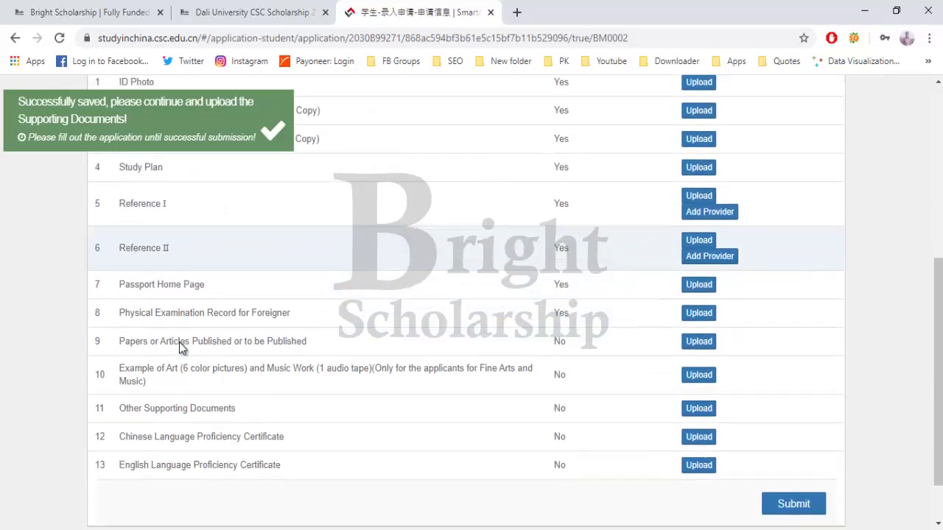
left_click_drag(127, 271, 206, 270)
left_click(206, 270)
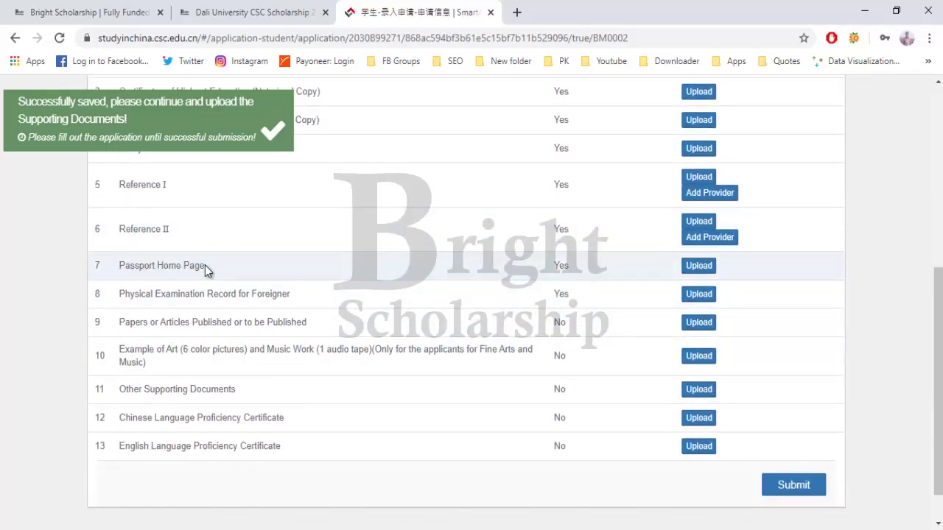
scroll(205, 270, "down", 1)
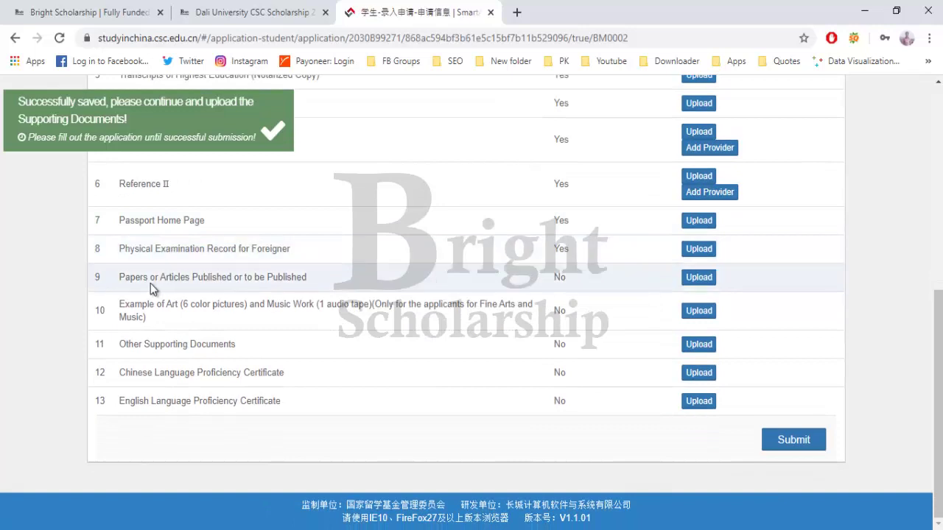
- Review the optional document entries, from published papers and art examples to the Chinese and English language proficiency certificates
left_click_drag(141, 277, 240, 278)
left_click(241, 278)
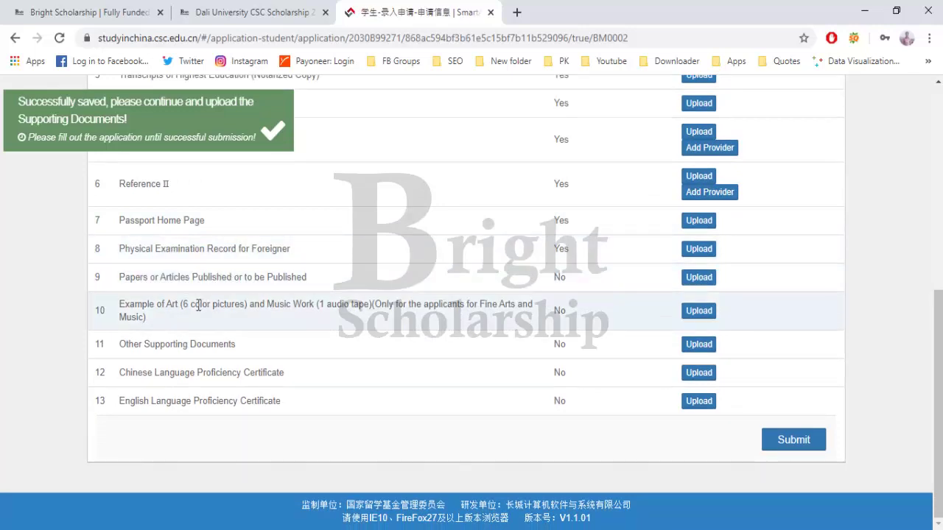
left_click_drag(132, 302, 212, 304)
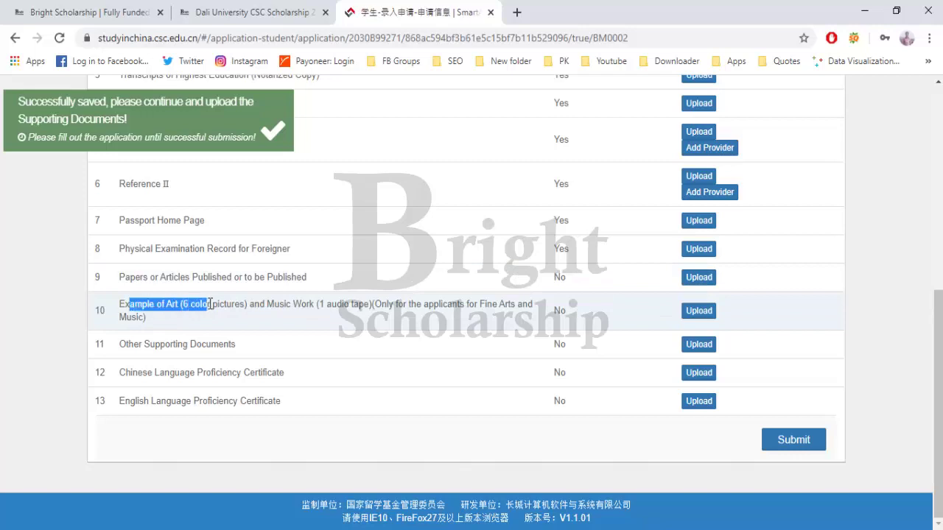
left_click(213, 303)
left_click_drag(132, 345, 236, 353)
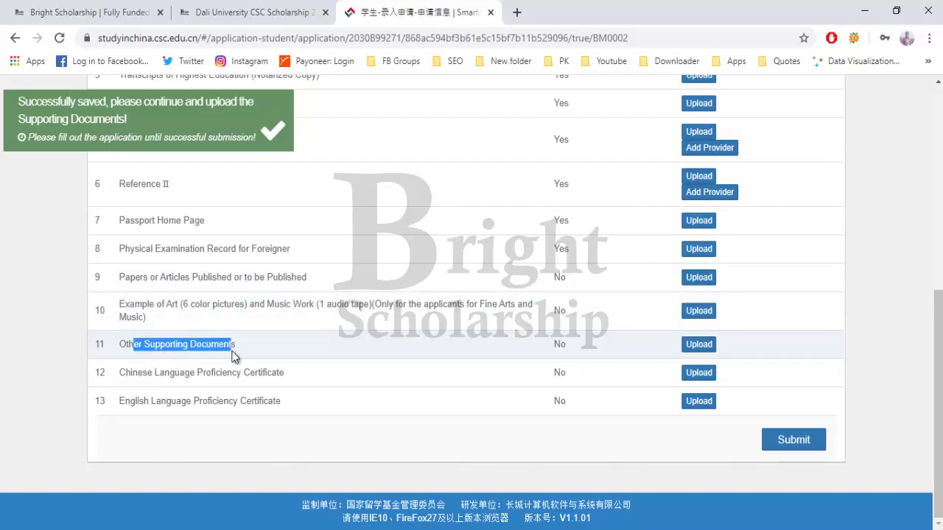
left_click(164, 373)
left_click_drag(156, 373, 273, 370)
left_click(273, 370)
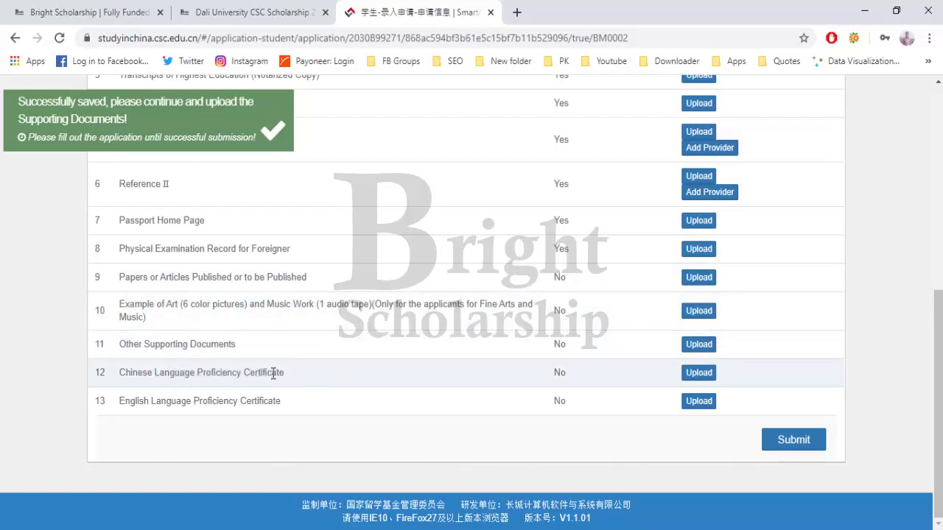
left_click_drag(139, 401, 275, 404)
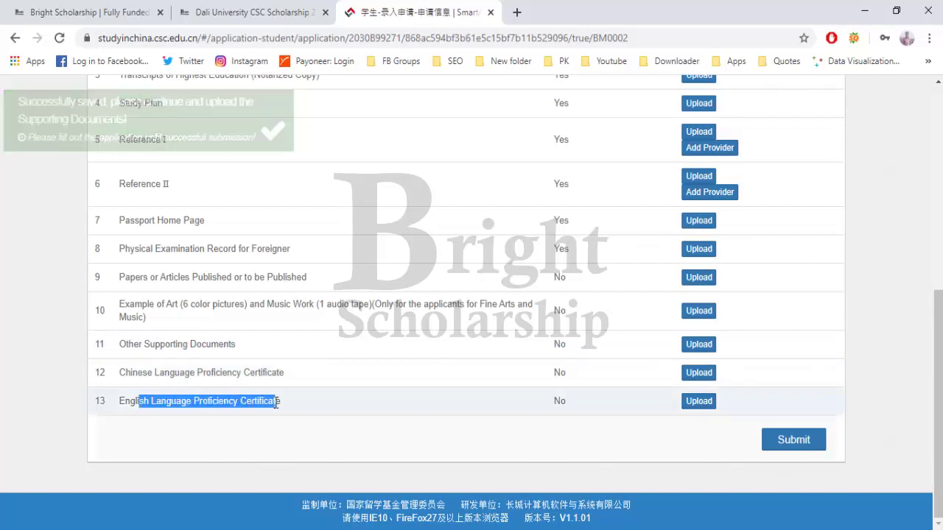
left_click(276, 404)
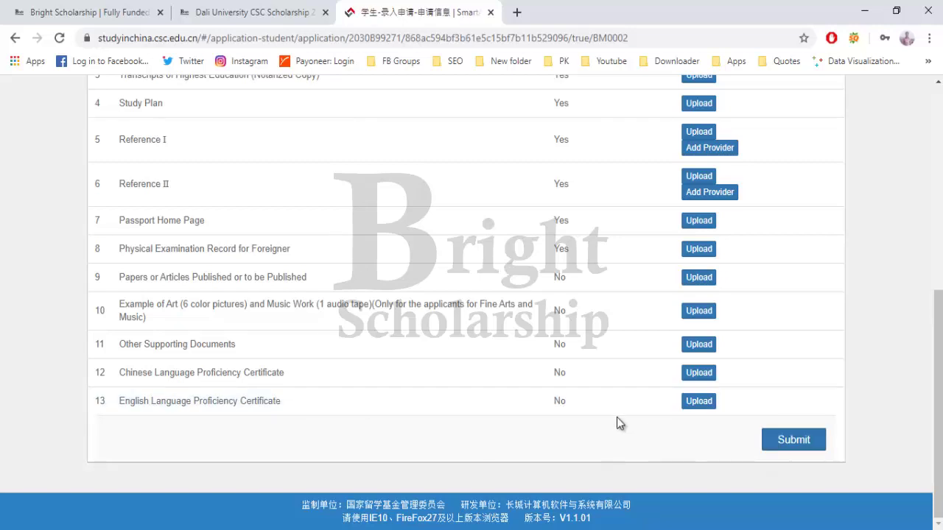
- Close the CSC application page and open the Dali University application link from Step 2 of the scholarship article in a new tab
scroll(617, 417, "up", 6)
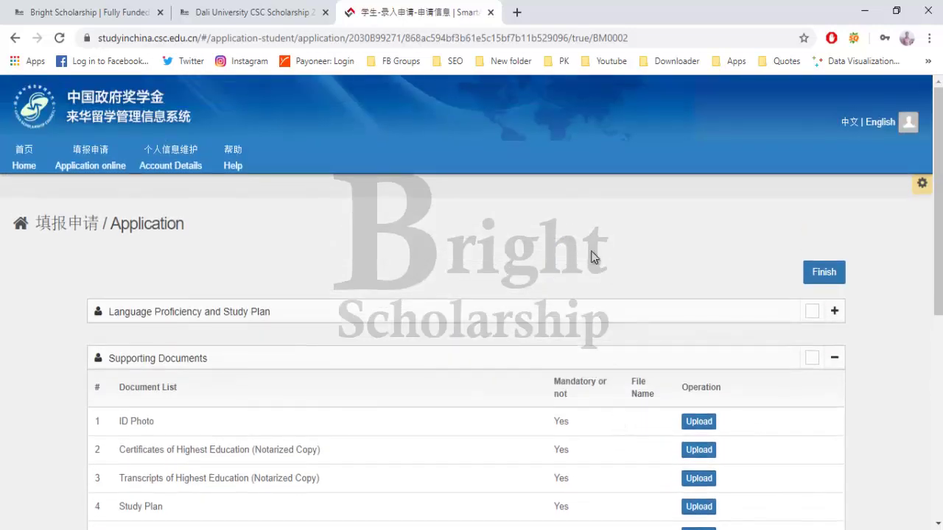
left_click(490, 12)
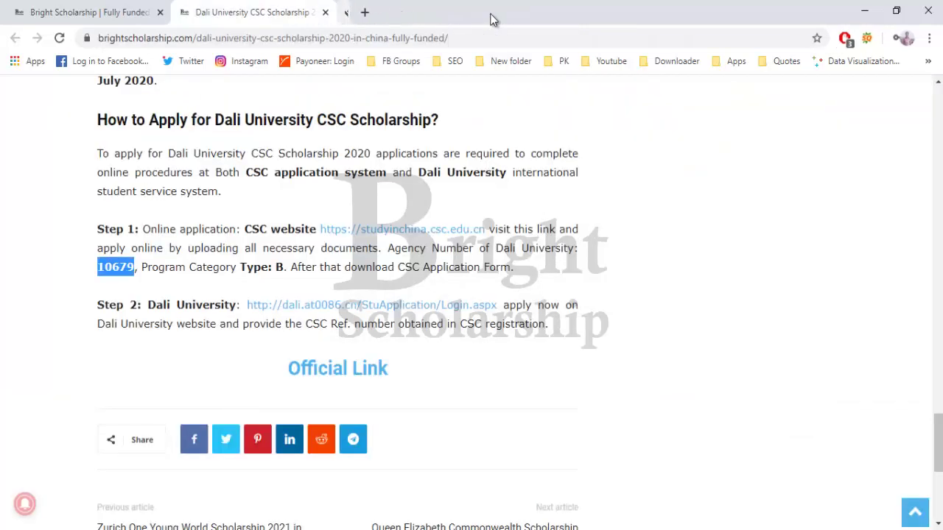
right_click(391, 303)
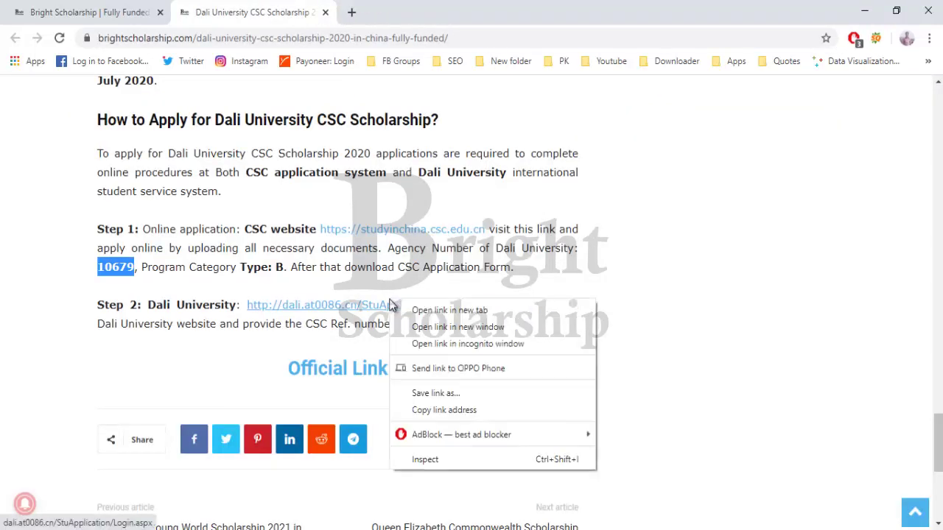
left_click(403, 311)
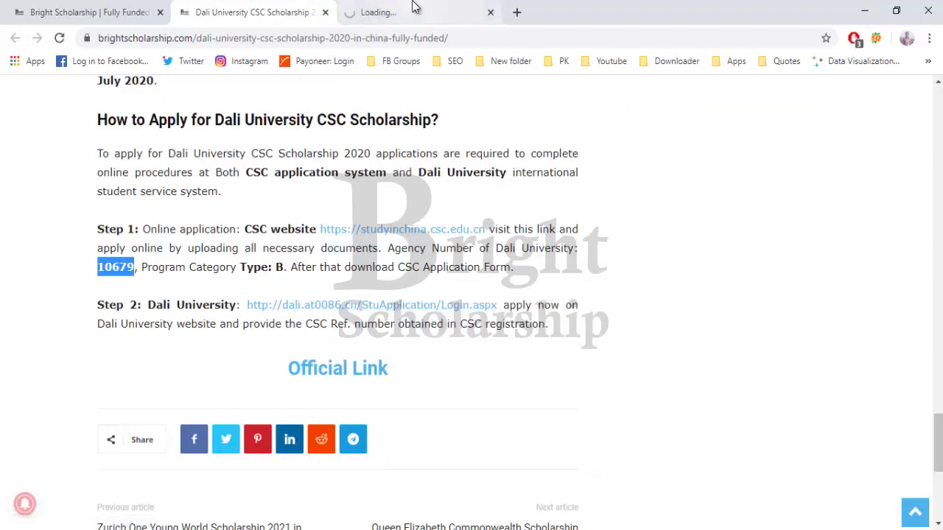
left_click(414, 7)
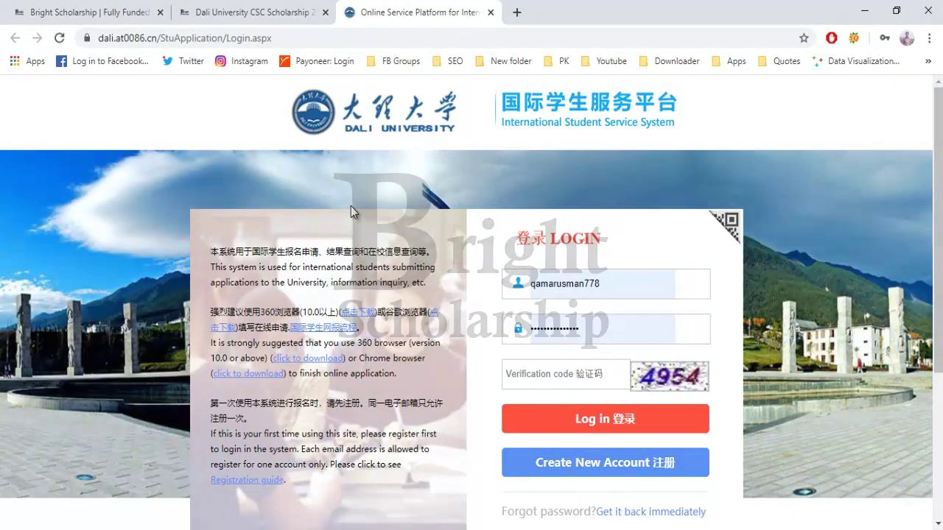
- Open the new account registration form and review its required fields, from username and email to passport number and nationality, without filling them
scroll(481, 304, "down", 2)
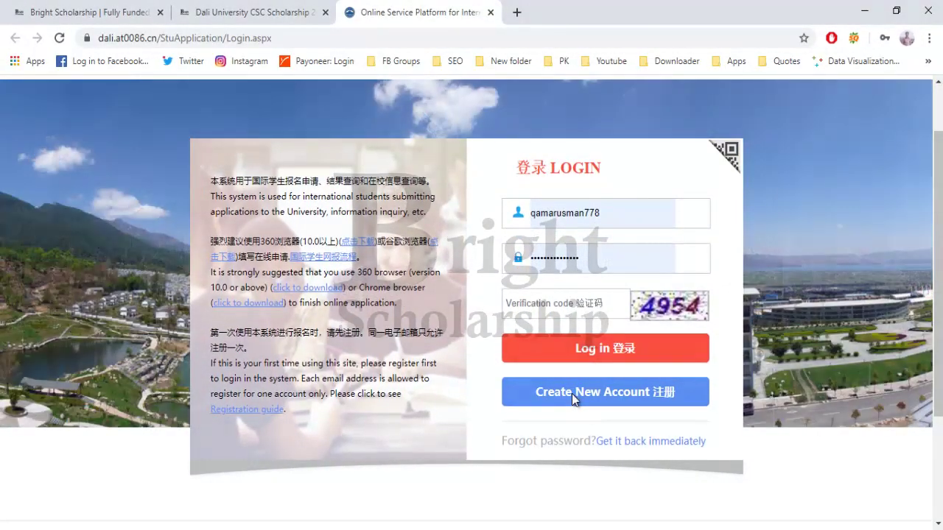
left_click(572, 394)
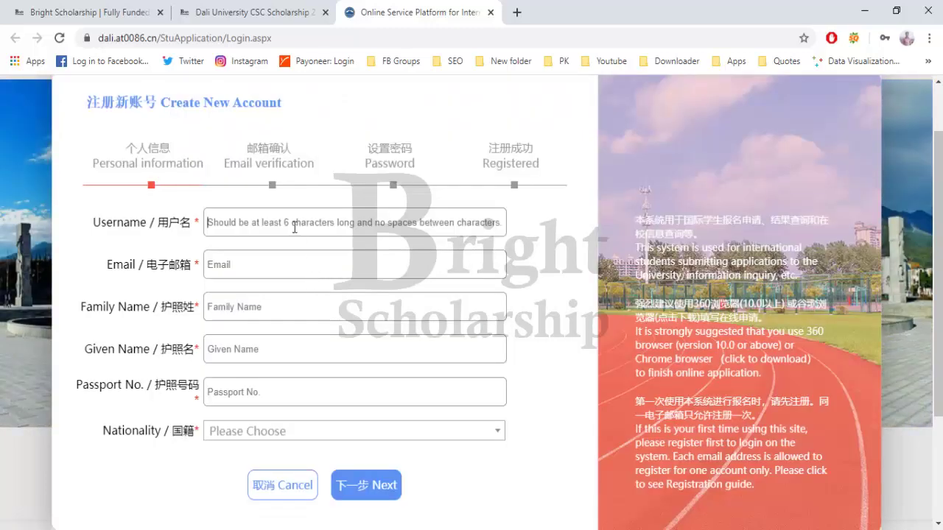
left_click(295, 228)
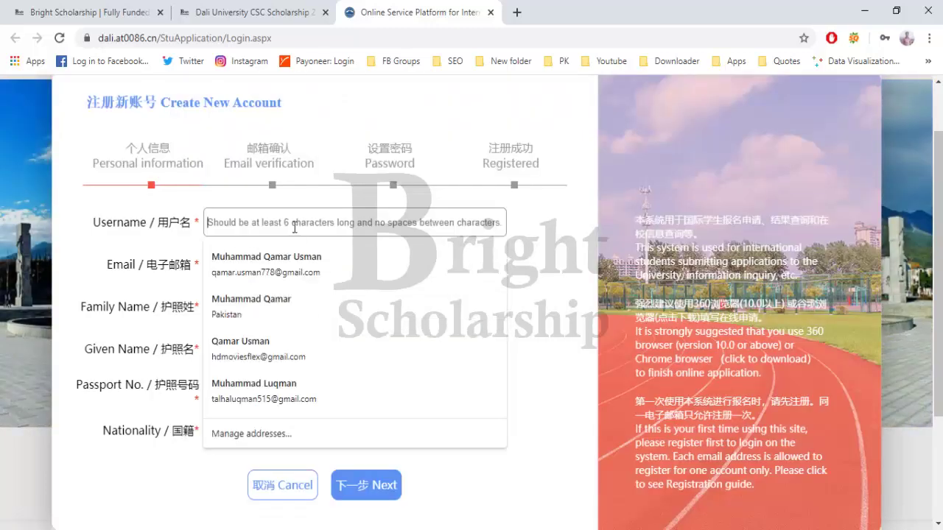
left_click(136, 208)
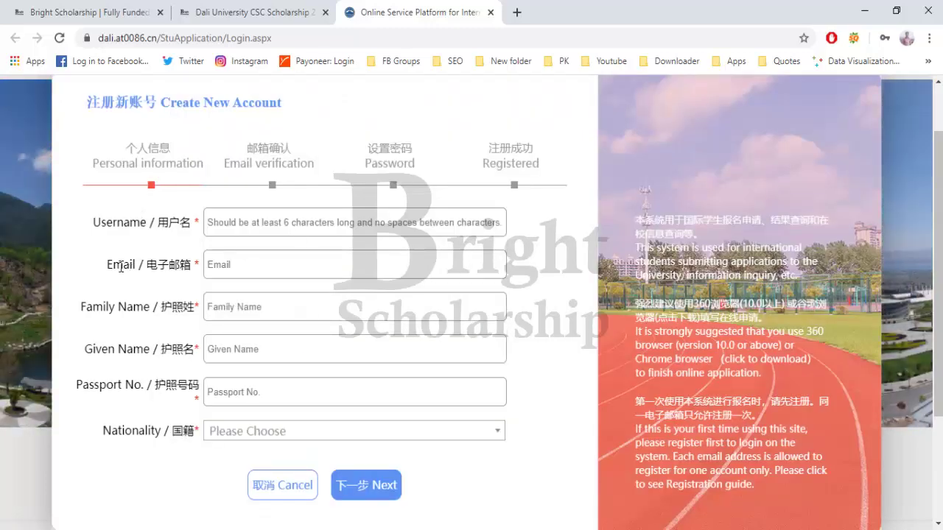
left_click_drag(120, 267, 156, 265)
left_click(124, 314)
left_click_drag(103, 307, 151, 306)
left_click(150, 306)
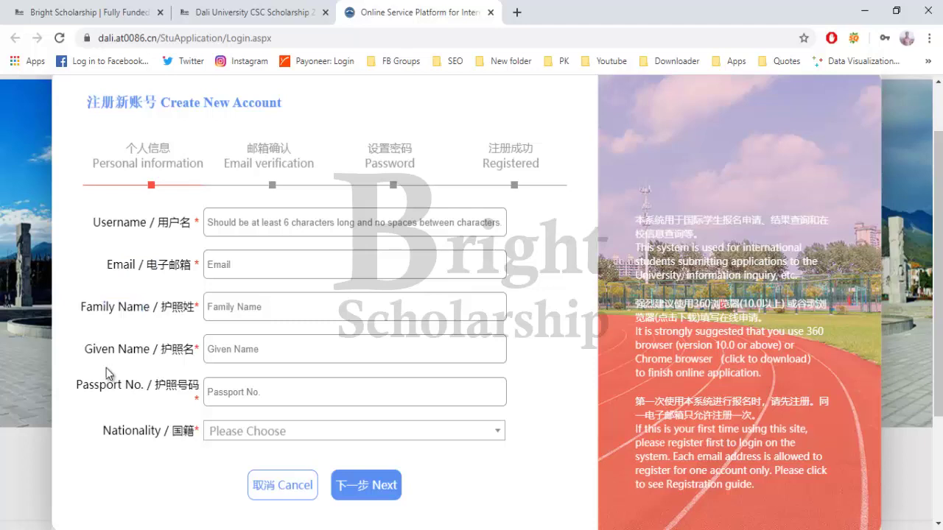
left_click_drag(102, 349, 159, 349)
left_click(138, 385)
left_click_drag(113, 385, 166, 385)
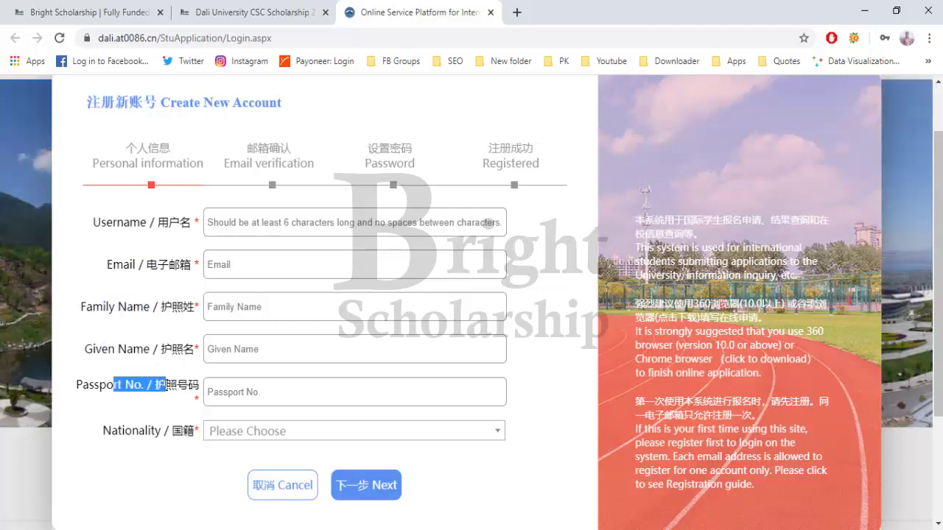
left_click(132, 429)
left_click_drag(119, 431, 177, 431)
left_click(176, 433)
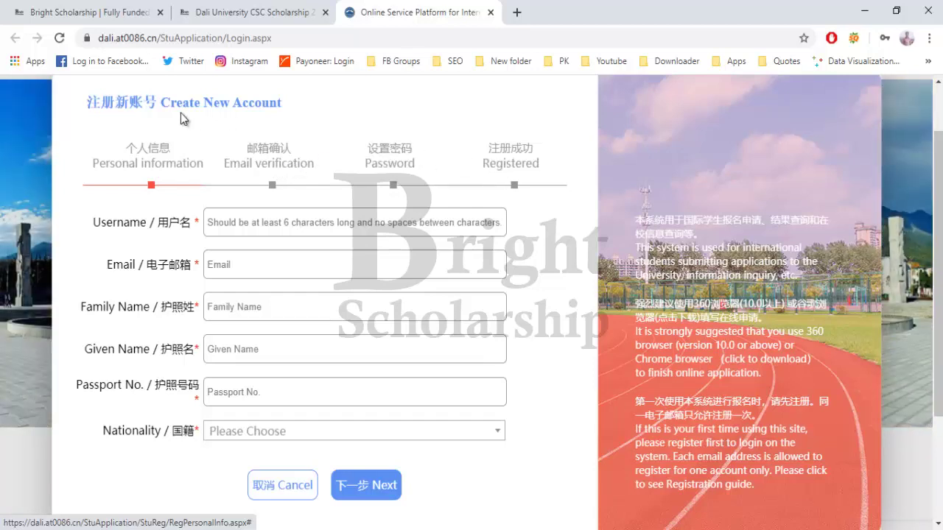
- Return to the login page, enter the verification code and log in with the prefilled account credentials
left_click(59, 37)
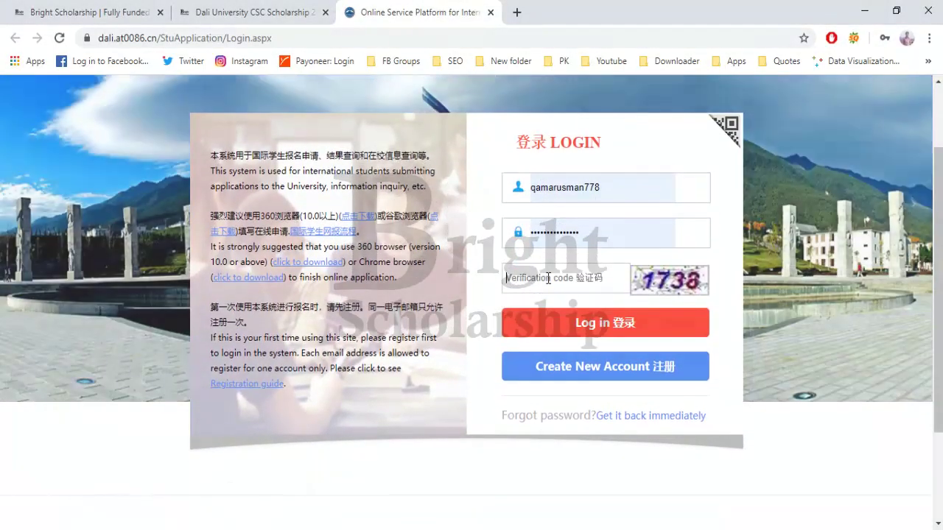
left_click(546, 277)
type("17")
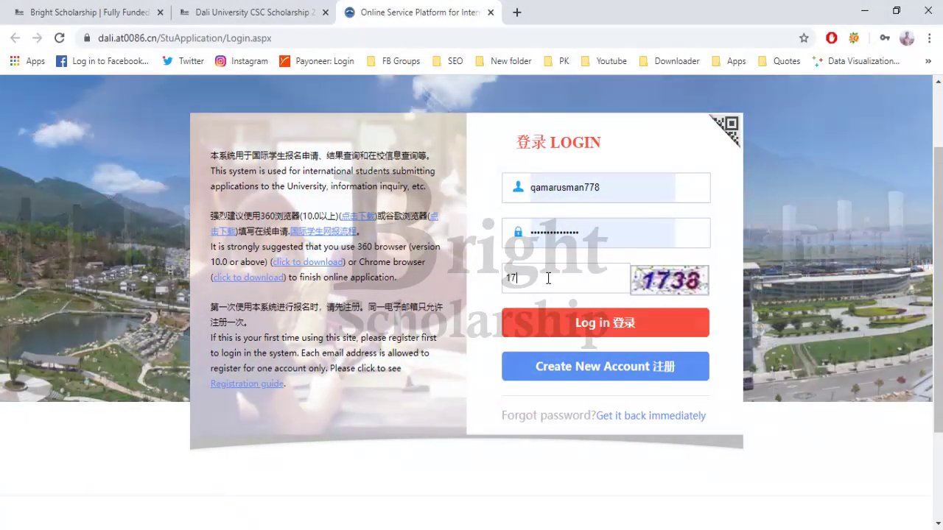
type("38")
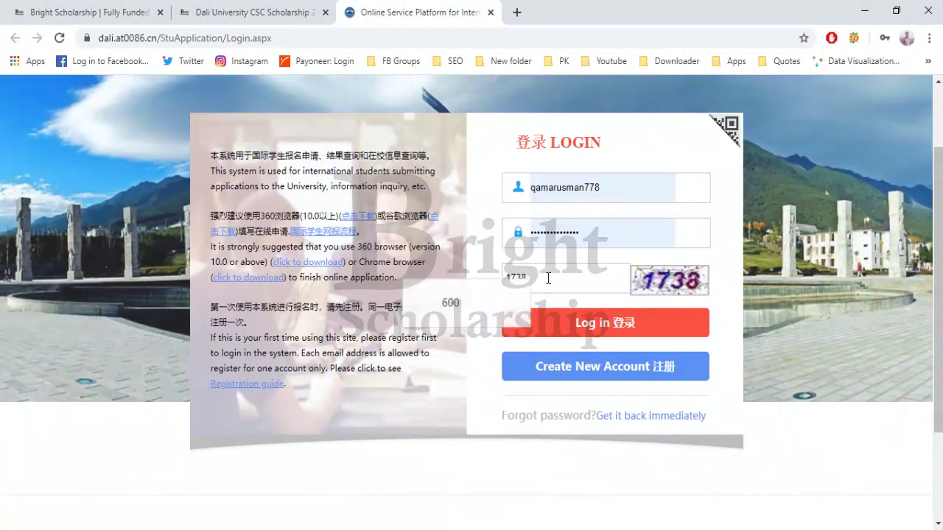
key("Return")
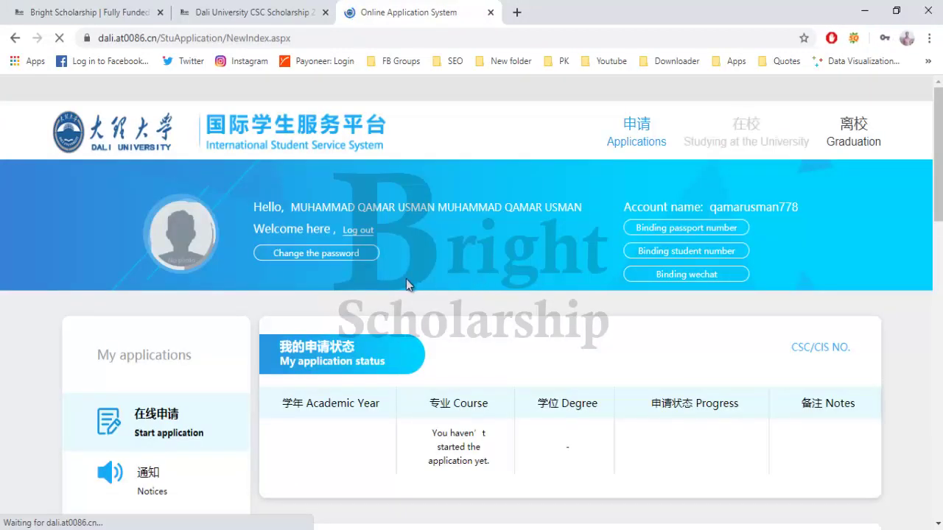
- Start a new application from the Fast track section of the Dali University student service home page
scroll(348, 287, "down", 3)
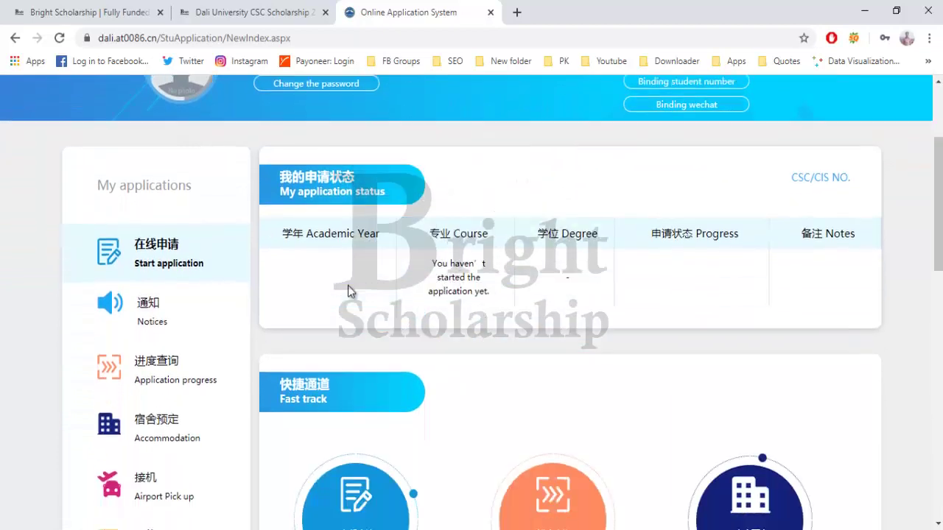
scroll(348, 285, "down", 3)
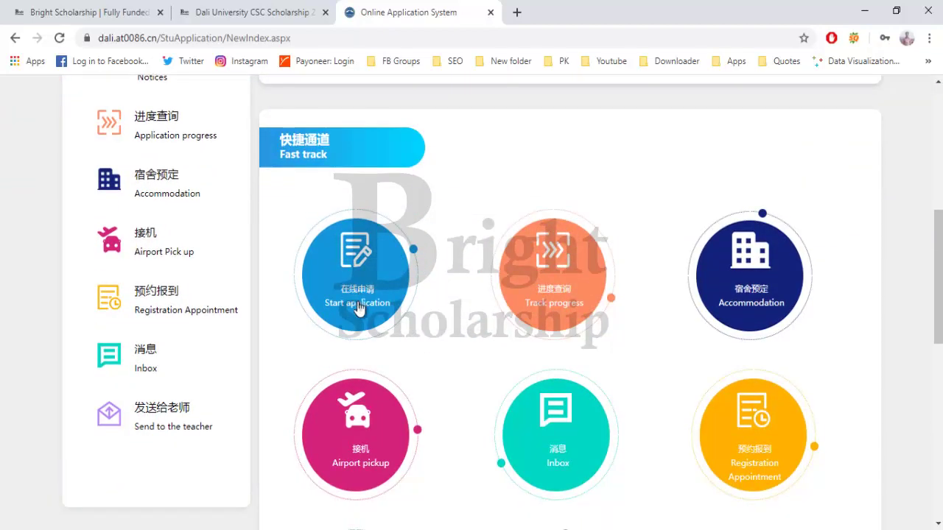
left_click(359, 308)
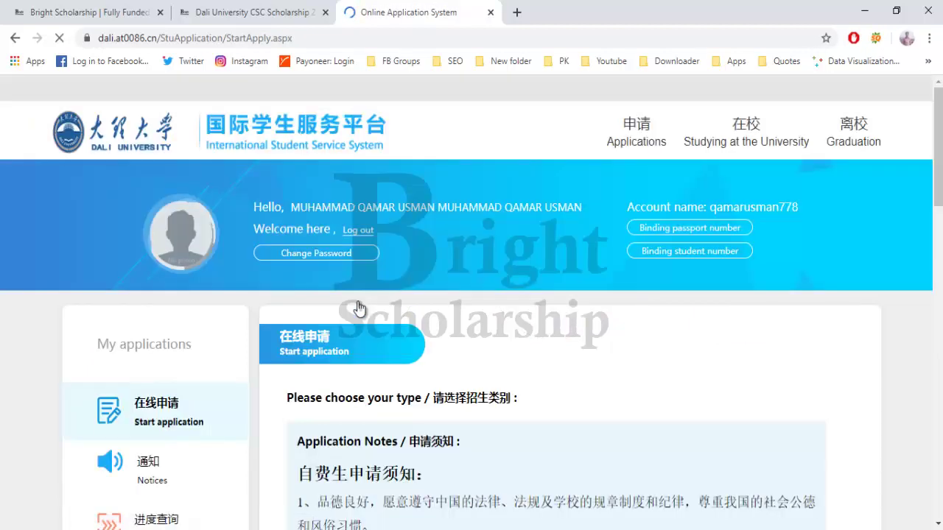
- Read through the application notes and the scholarship descriptions down to the agreement option
scroll(359, 308, "down", 2)
scroll(359, 308, "down", 3)
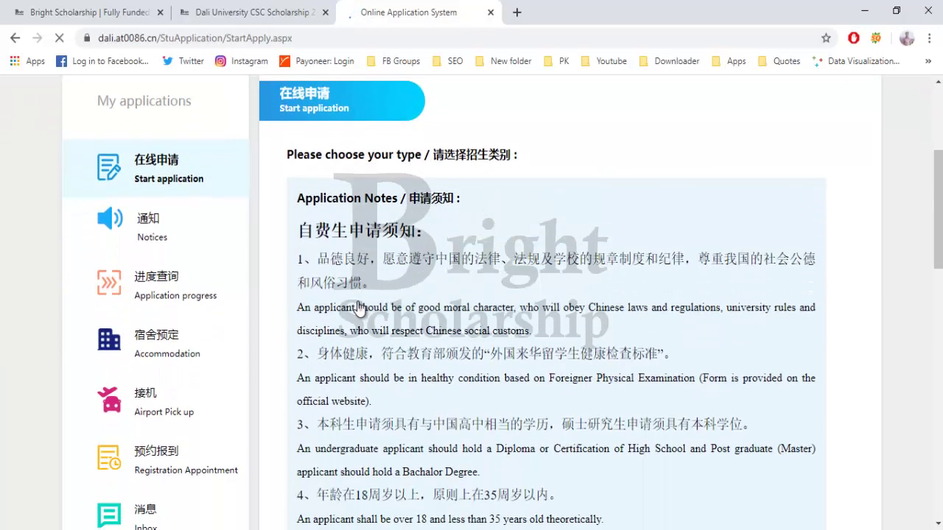
scroll(367, 258, "down", 3)
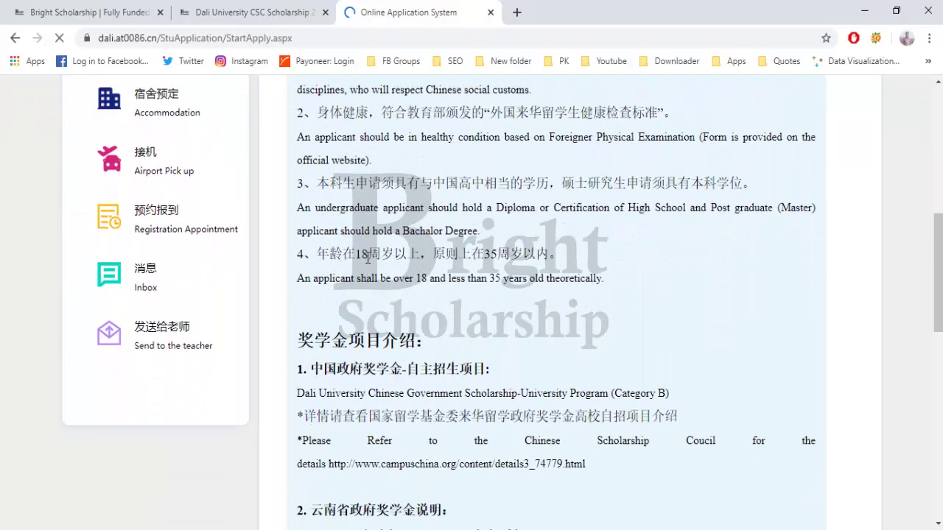
scroll(367, 258, "down", 3)
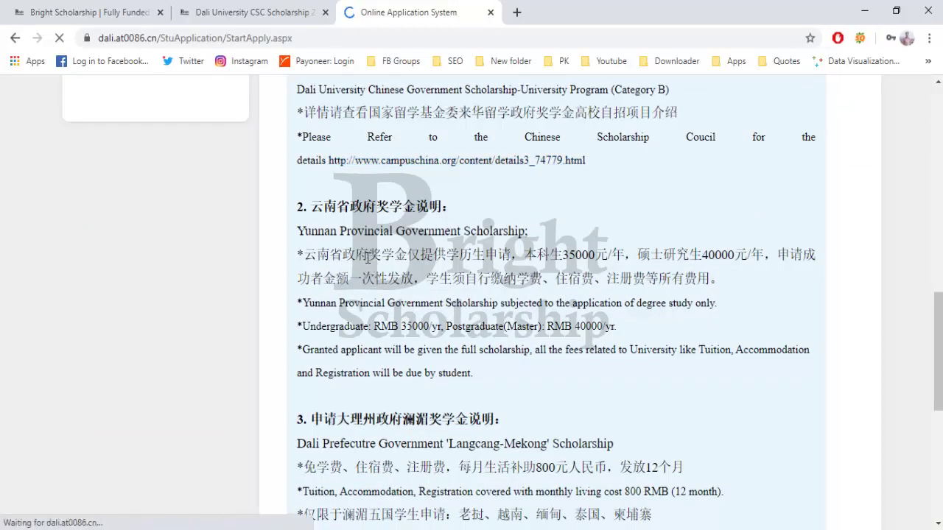
scroll(367, 258, "up", 1)
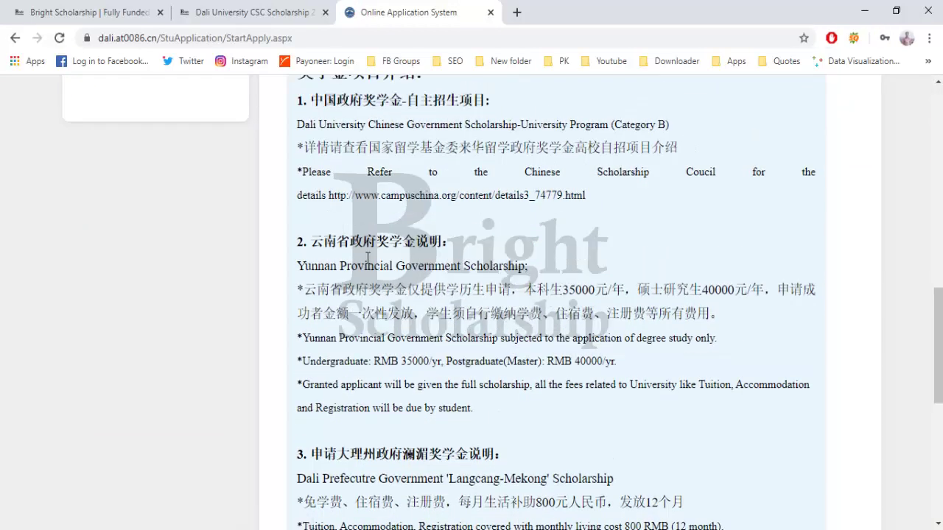
scroll(367, 261, "down", 5)
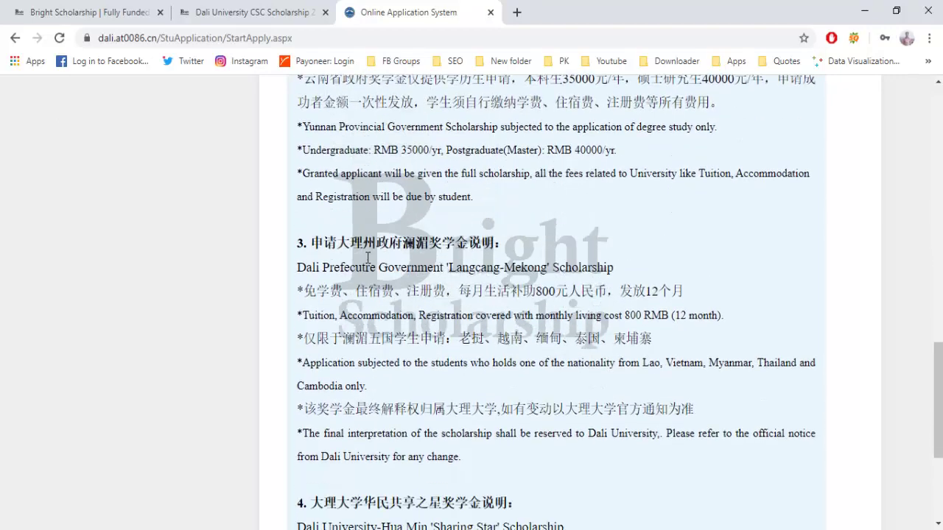
scroll(367, 259, "down", 2)
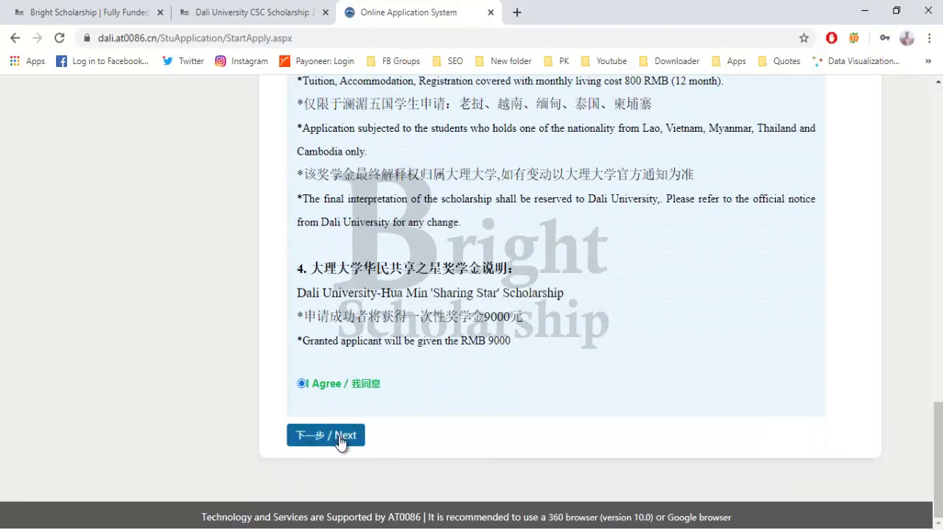
- Choose Scholarship as the application type and proceed with the application
left_click(341, 441)
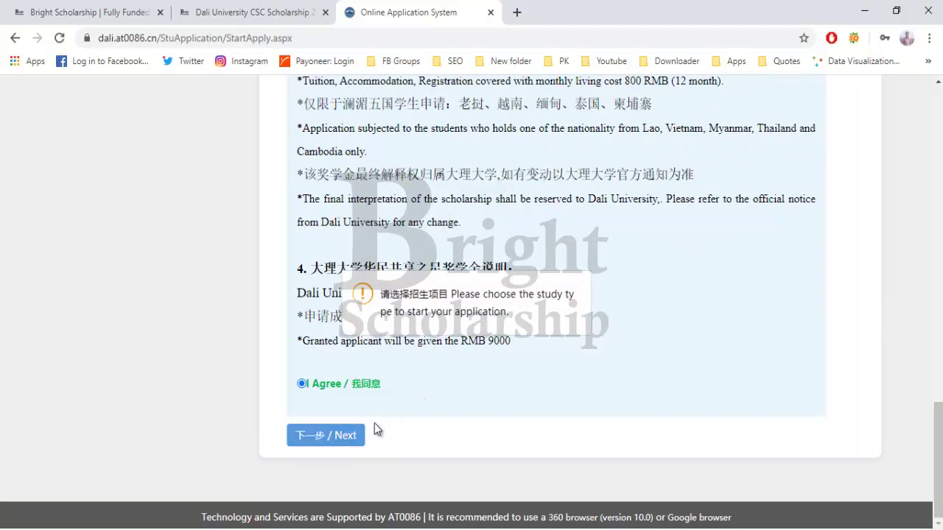
left_click(348, 437)
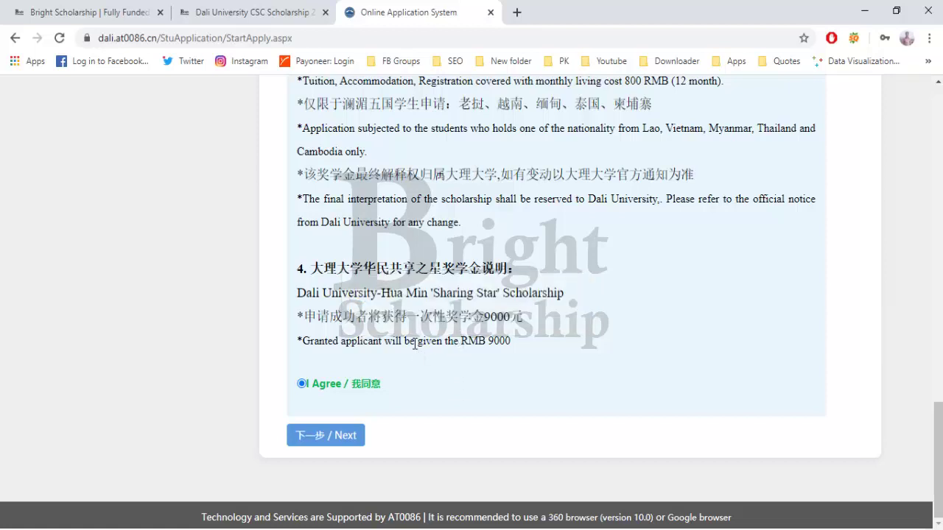
scroll(415, 343, "up", 5)
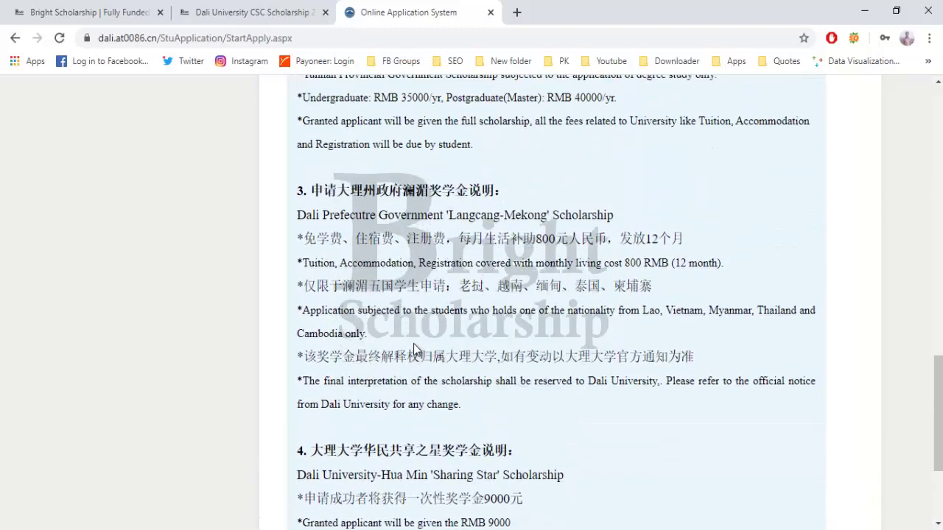
scroll(413, 343, "up", 10)
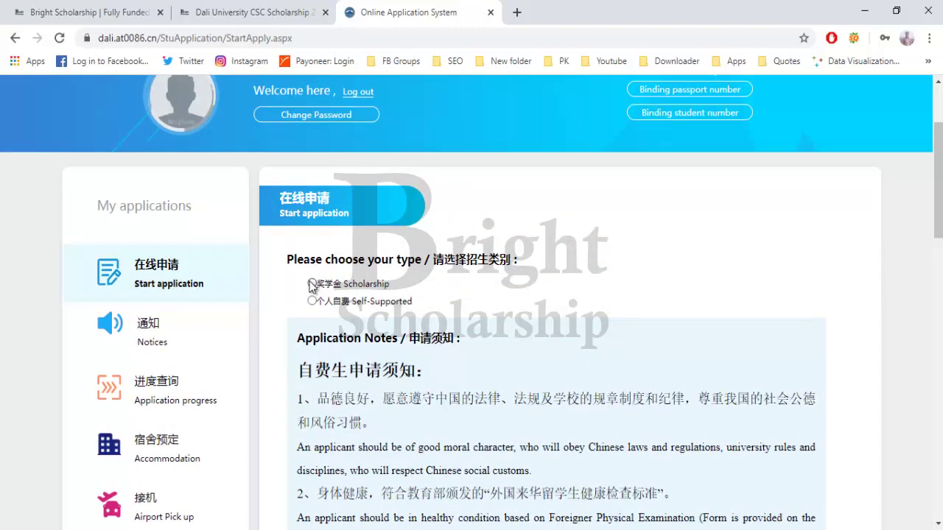
left_click(311, 284)
scroll(408, 358, "down", 15)
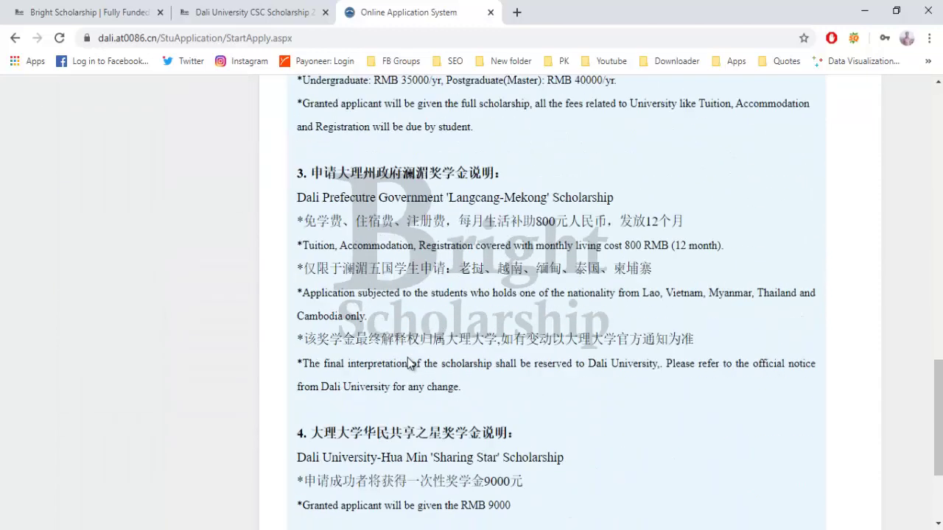
left_click(346, 440)
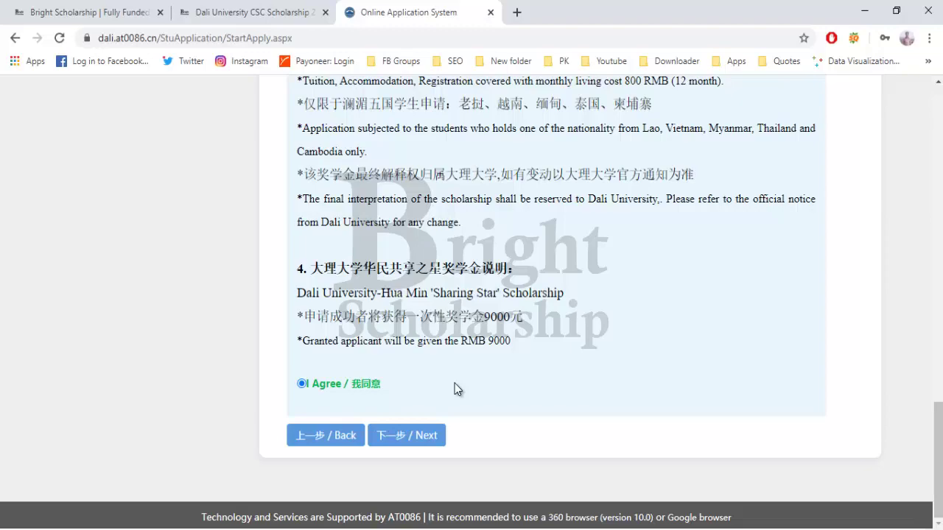
- Select Chinese Government Scholarship as the scholarship type and continue to the program list
scroll(454, 383, "up", 15)
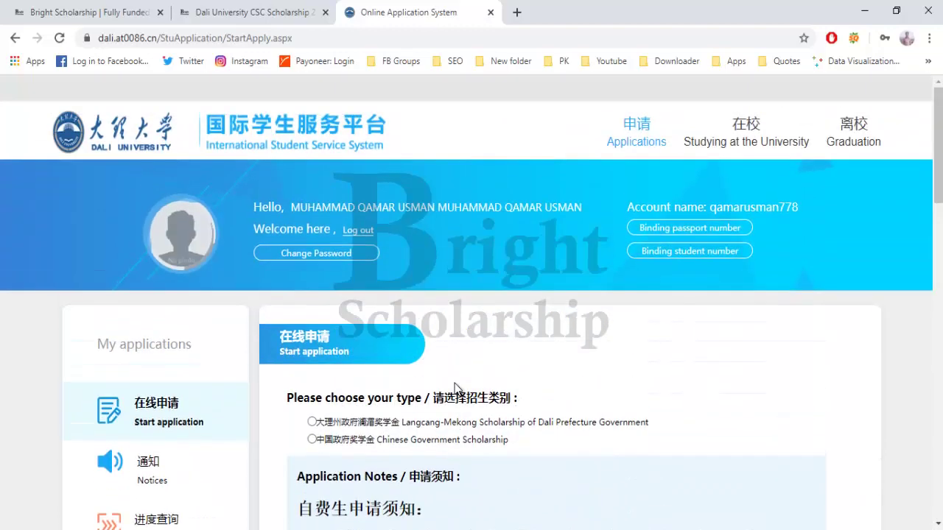
scroll(455, 384, "down", 1)
scroll(455, 383, "down", 1)
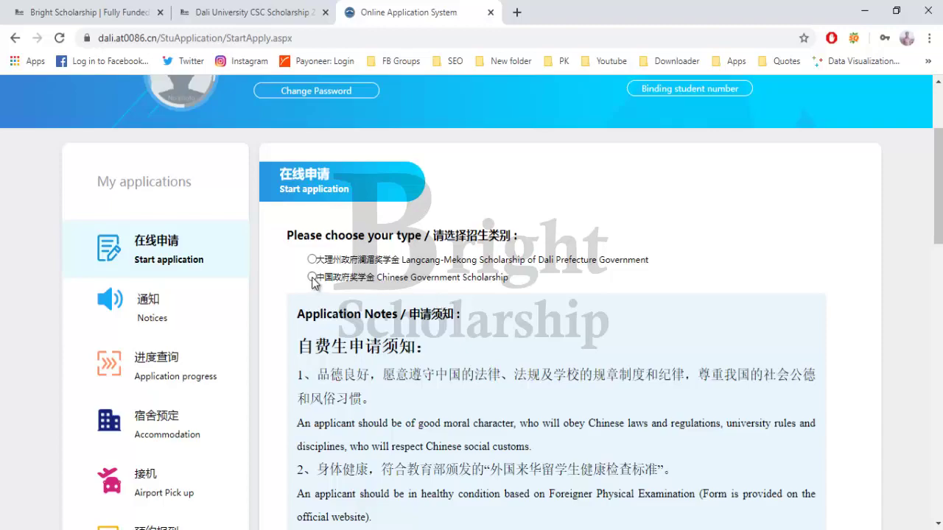
scroll(422, 480, "down", 14)
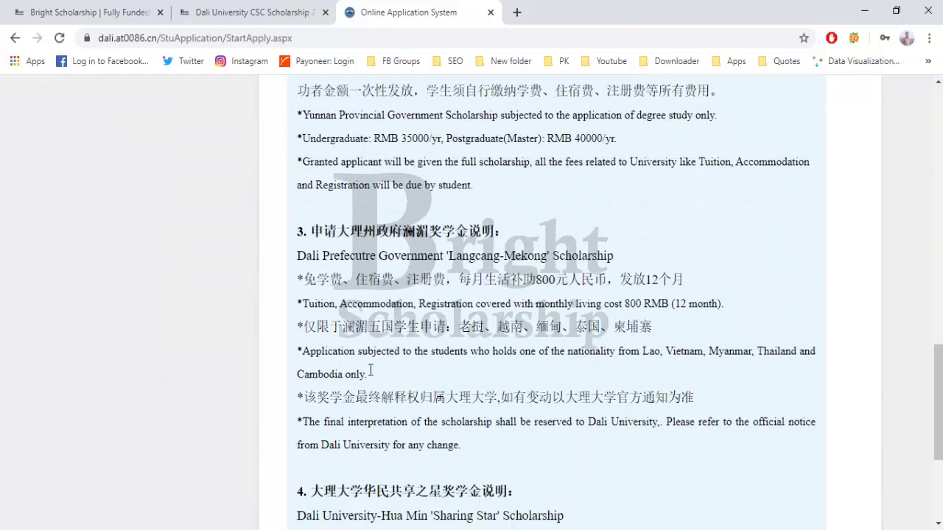
left_click(424, 504)
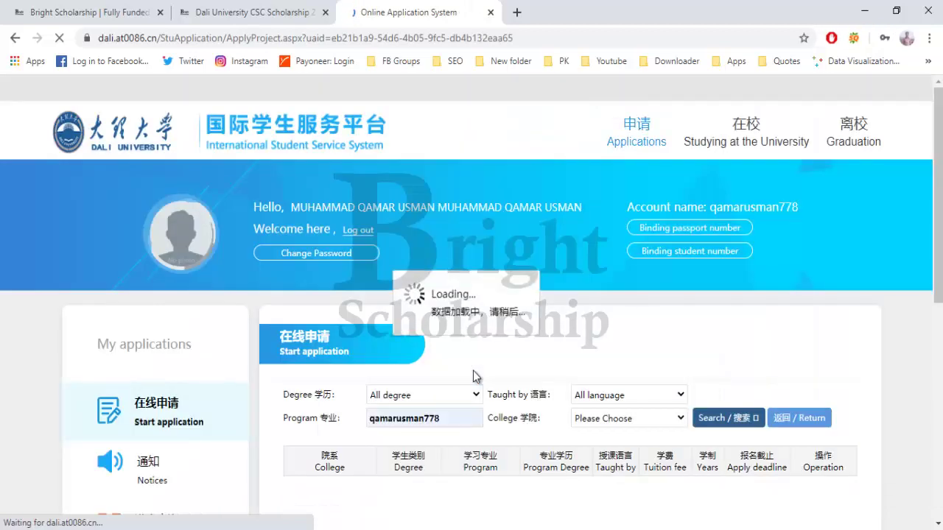
- Browse the first page of available programs, from the search filters down to the page navigation
scroll(473, 371, "down", 1)
scroll(473, 376, "down", 1)
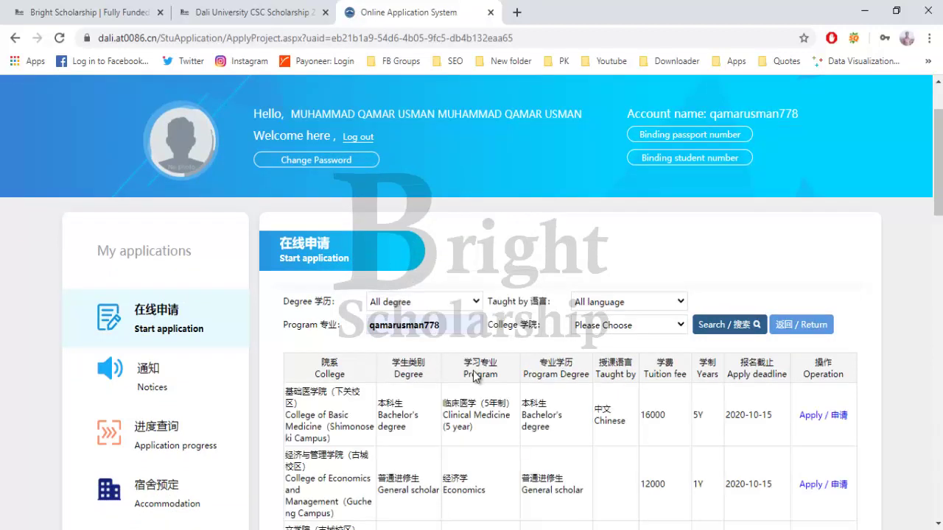
scroll(474, 375, "down", 2)
scroll(420, 367, "down", 2)
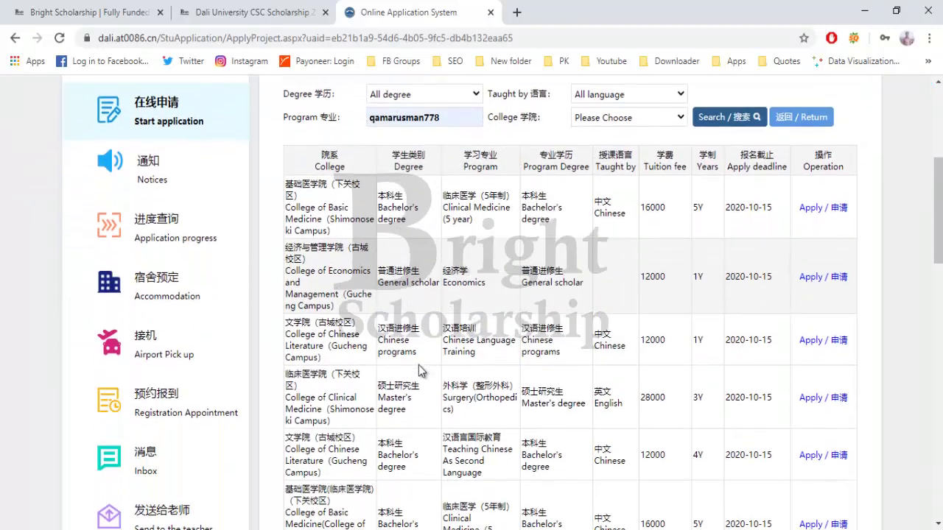
scroll(420, 369, "down", 5)
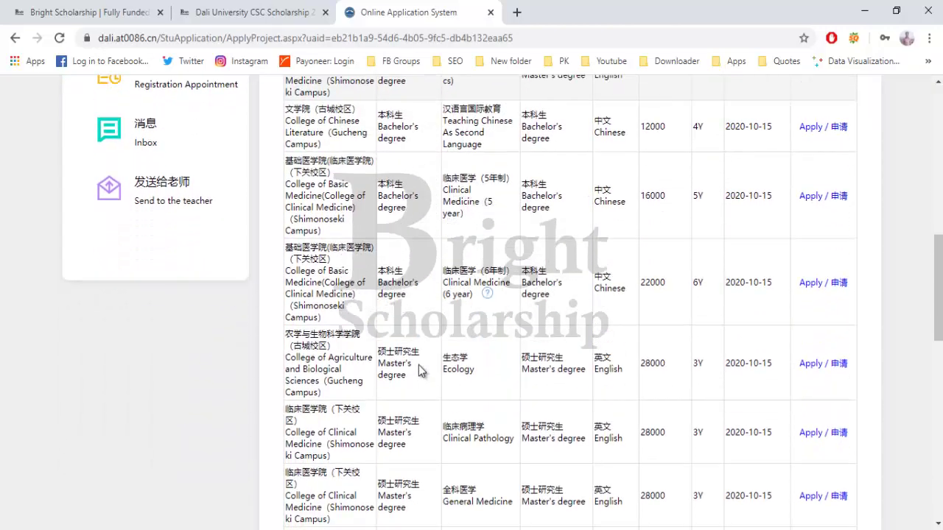
scroll(419, 365, "down", 6)
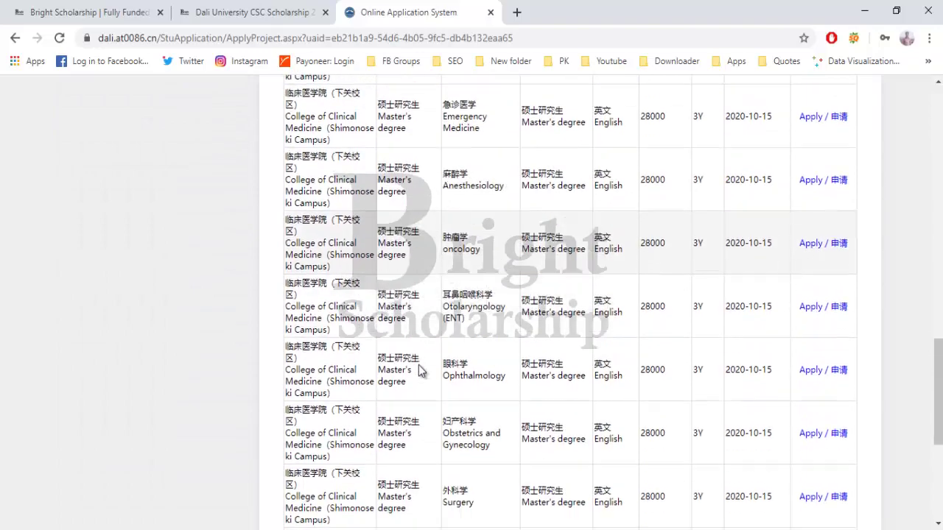
scroll(419, 365, "down", 5)
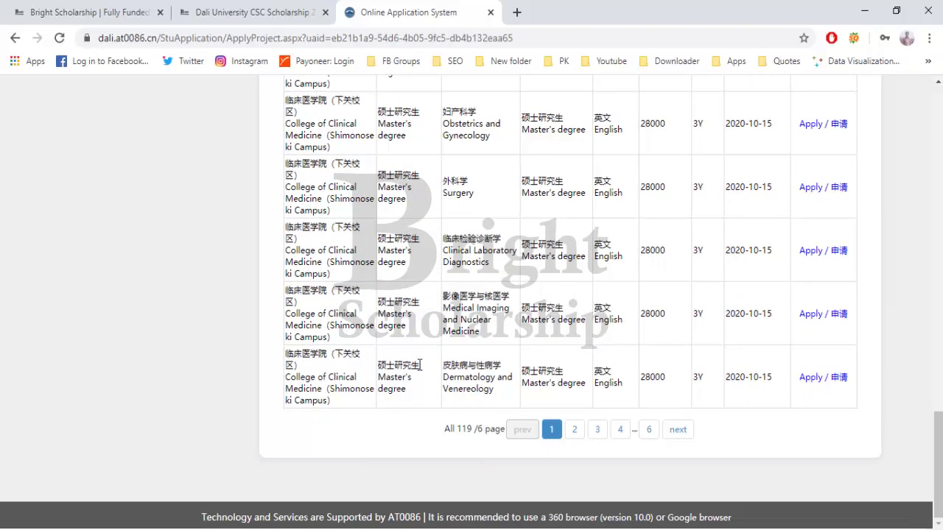
scroll(420, 365, "up", 15)
scroll(419, 365, "down", 2)
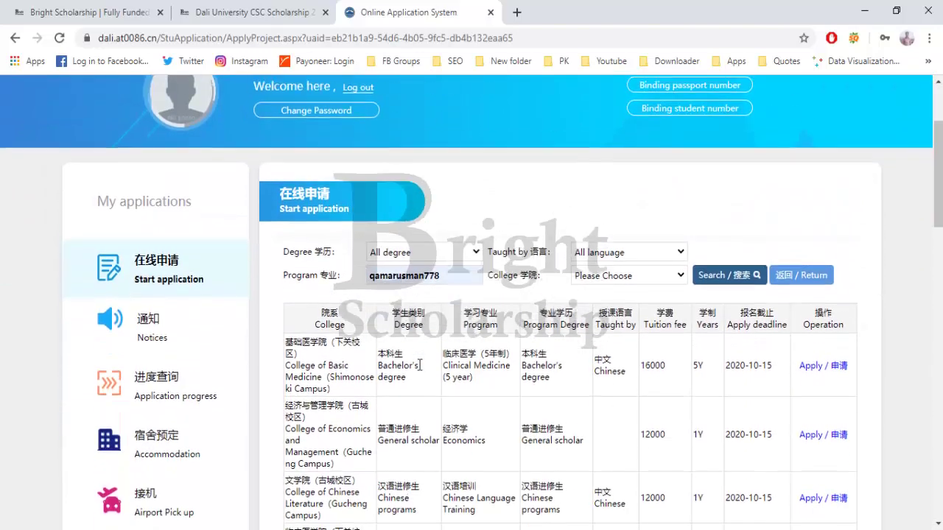
- Examine the college, degree, program and teaching language of the first Clinical Medicine (5 year) entry
scroll(420, 365, "down", 2)
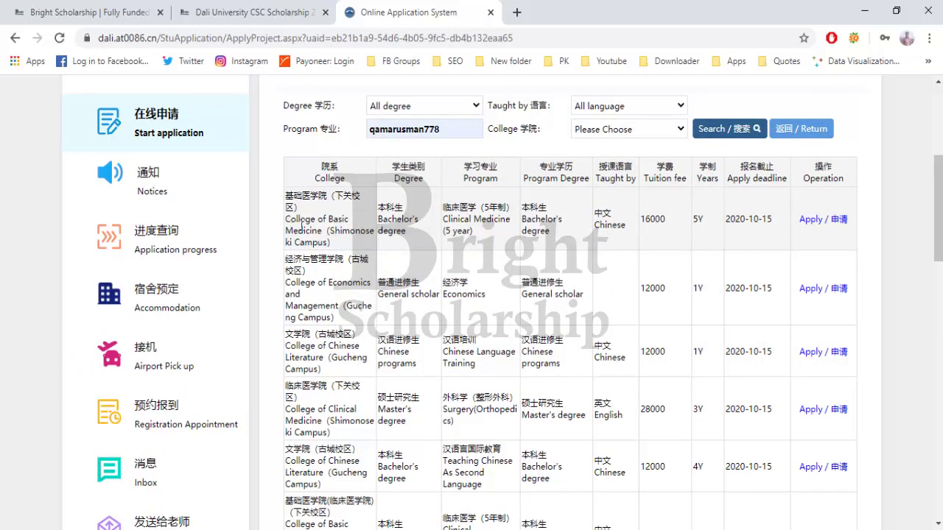
left_click_drag(295, 224, 313, 230)
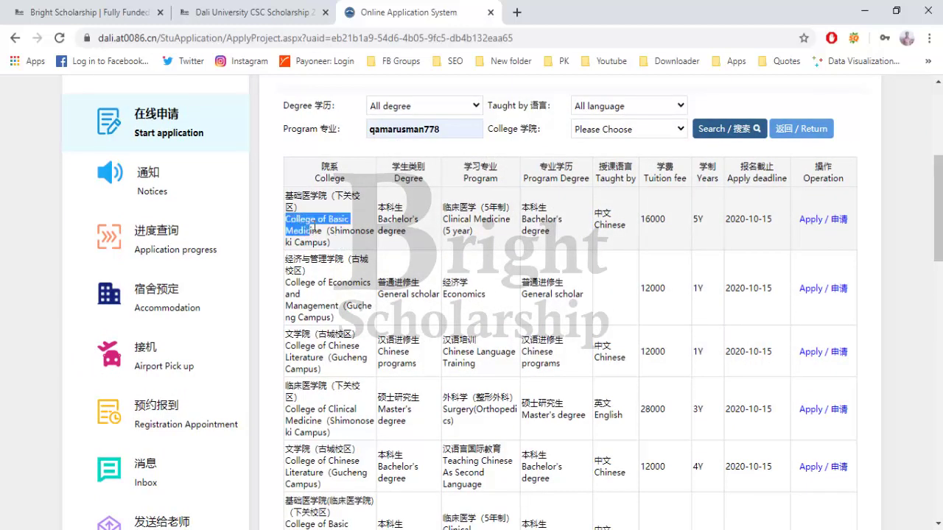
left_click(339, 233)
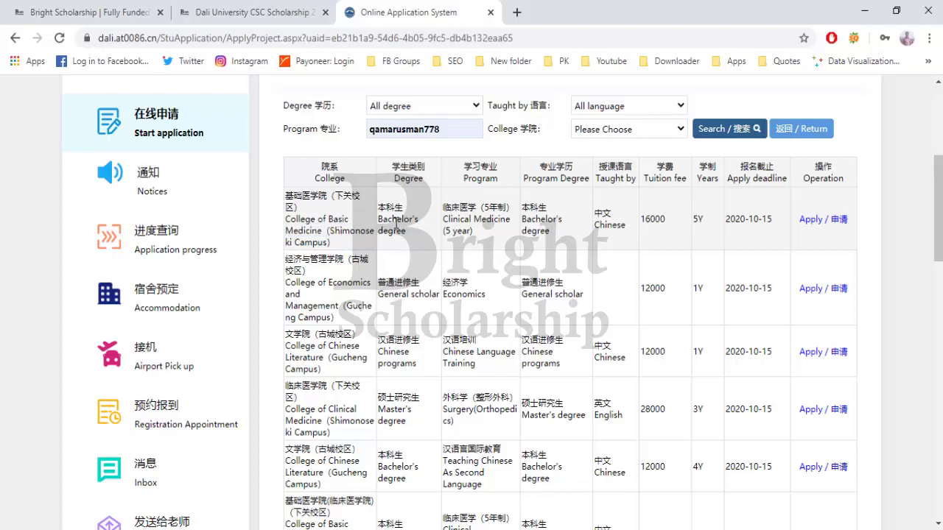
left_click_drag(397, 220, 479, 236)
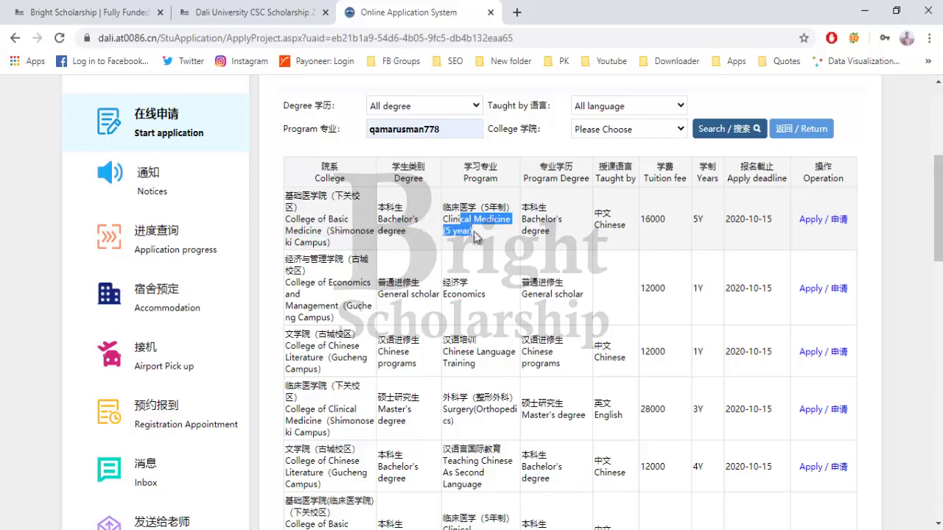
left_click(479, 236)
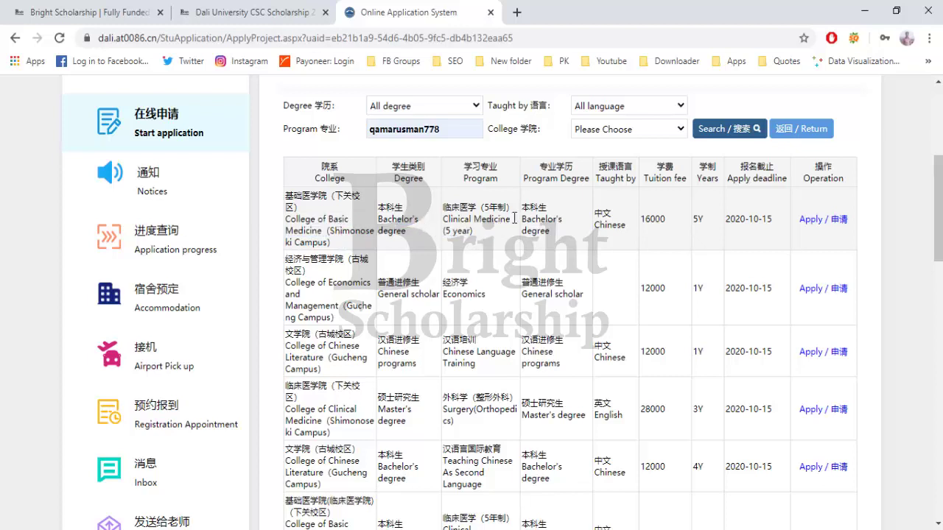
left_click_drag(608, 228, 621, 229)
left_click(621, 229)
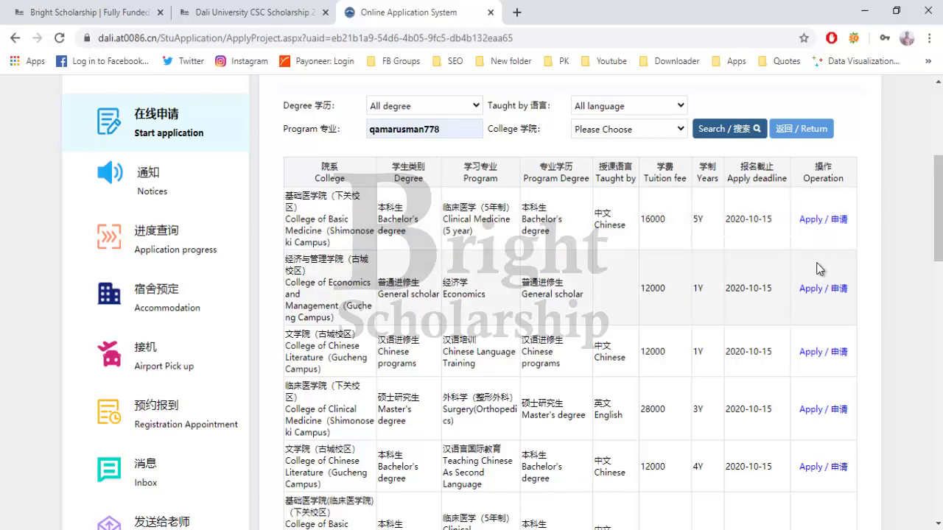
- Apply for the English-taught master's program in Surgery (Orthopedics) at the College of Clinical Medicine
scroll(820, 269, "down", 2)
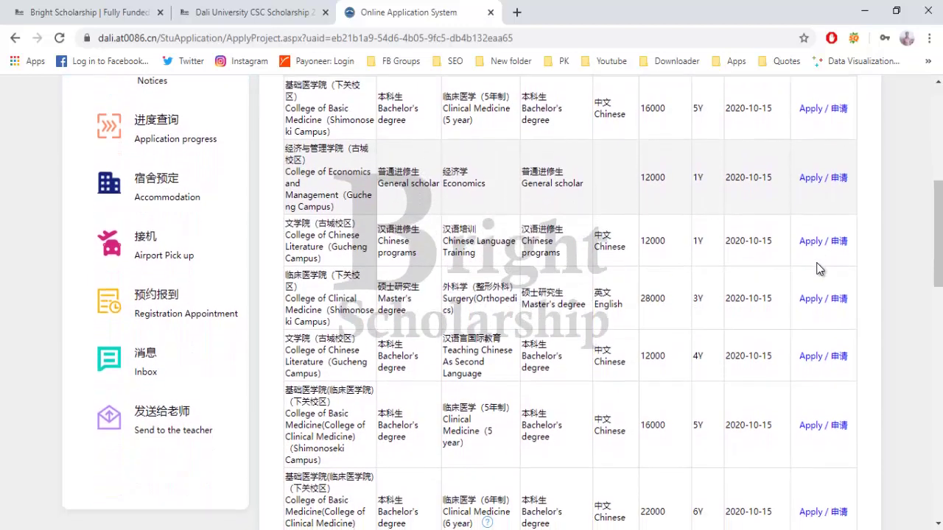
scroll(819, 269, "down", 1)
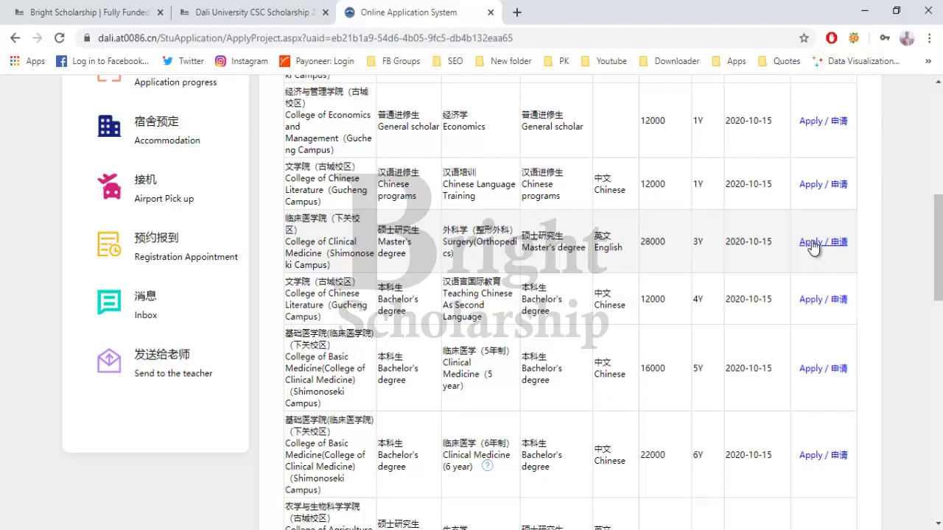
left_click(812, 242)
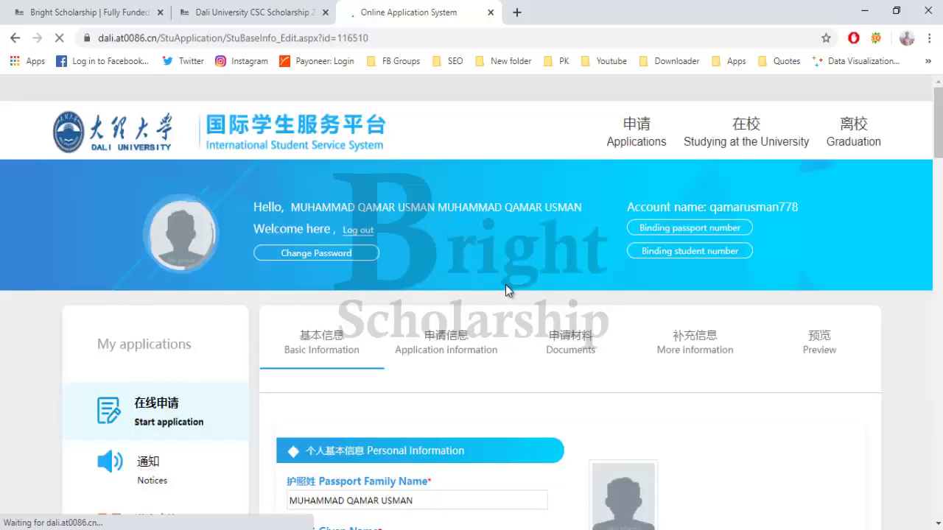
- Read the photo requirements in the Personal Information section of the Basic Information form
scroll(505, 285, "down", 3)
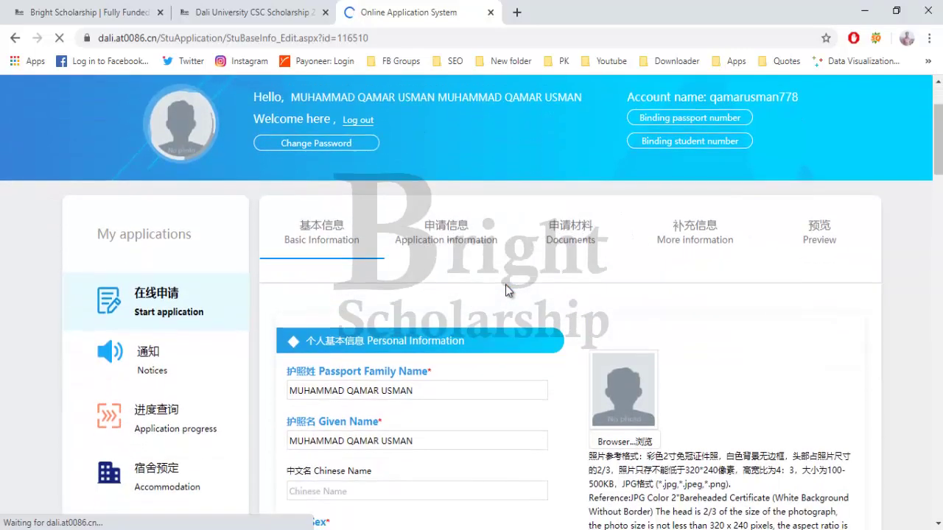
scroll(505, 290, "down", 3)
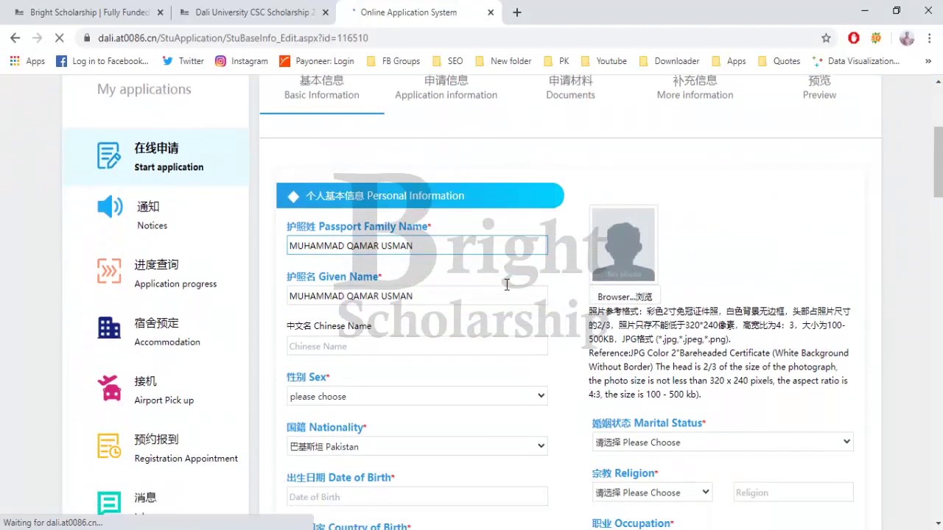
scroll(520, 279, "down", 1)
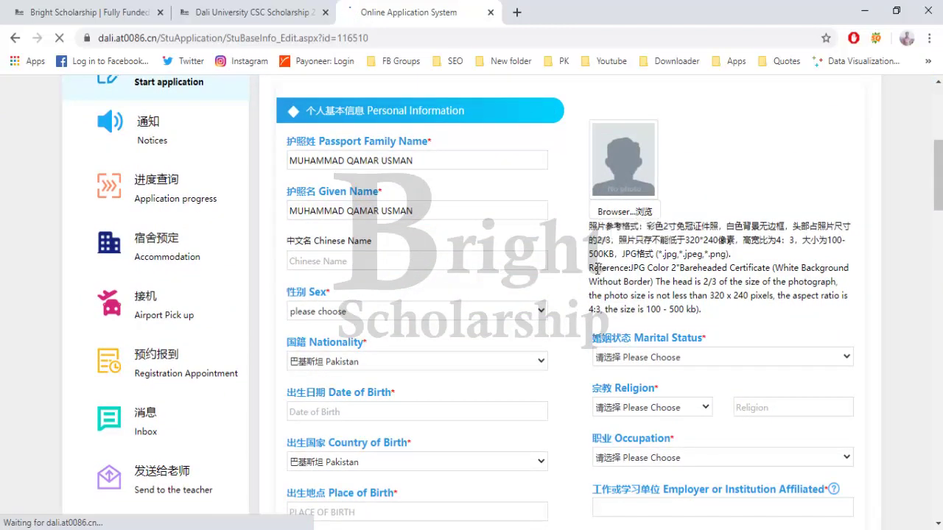
left_click_drag(692, 294, 588, 267)
left_click(691, 285)
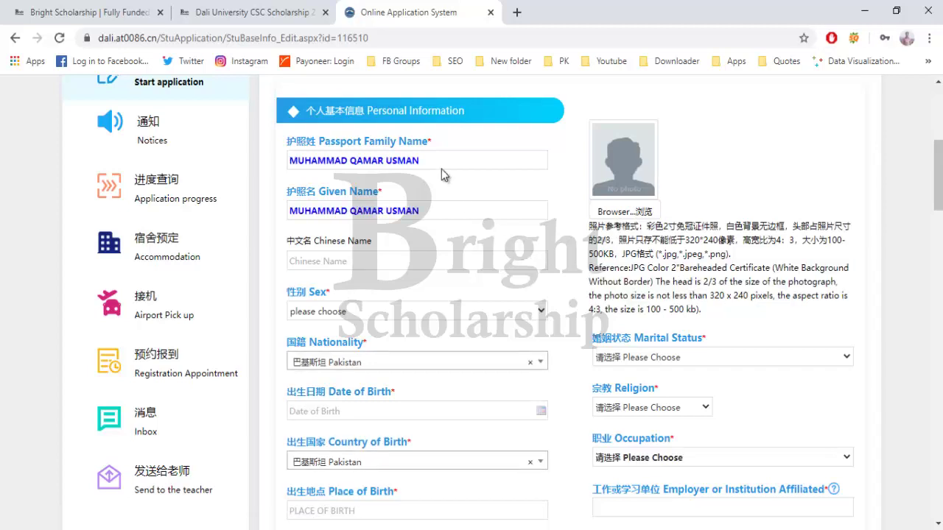
- Check the passport, given and Chinese name fields and set the applicant's sex to Male
left_click(437, 157)
left_click(431, 242)
scroll(288, 254, "down", 1)
left_click(324, 215)
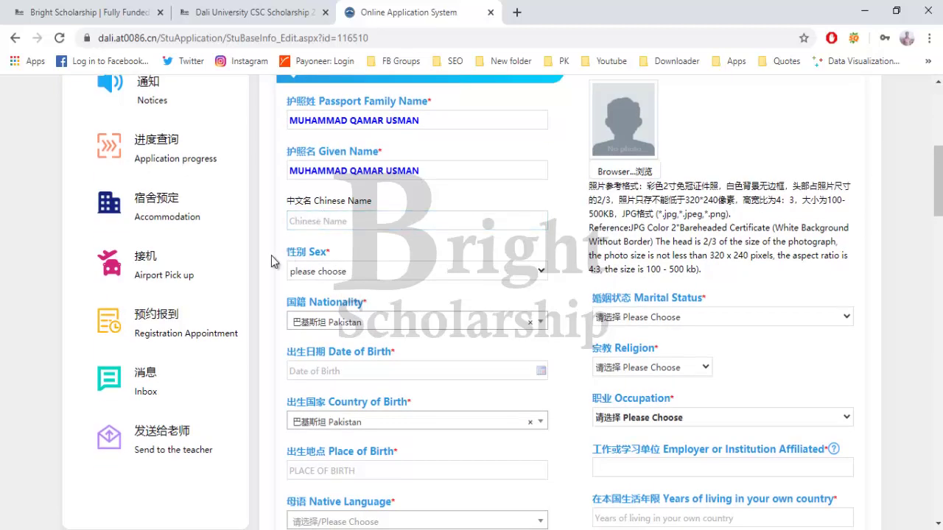
scroll(295, 250, "down", 1)
left_click(318, 251)
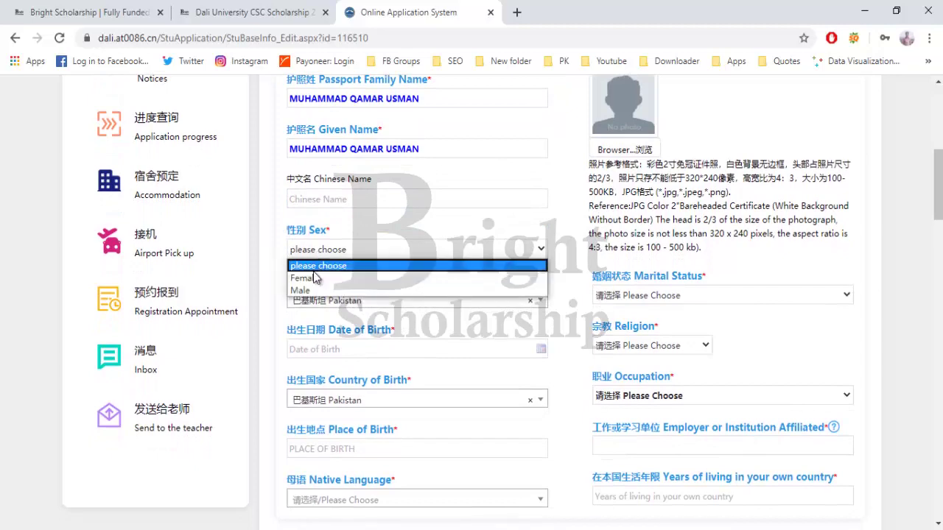
left_click(316, 290)
- Review the remaining personal information fields, from date of birth to native language, and the home address section without filling them
scroll(283, 300, "down", 1)
scroll(282, 297, "down", 1)
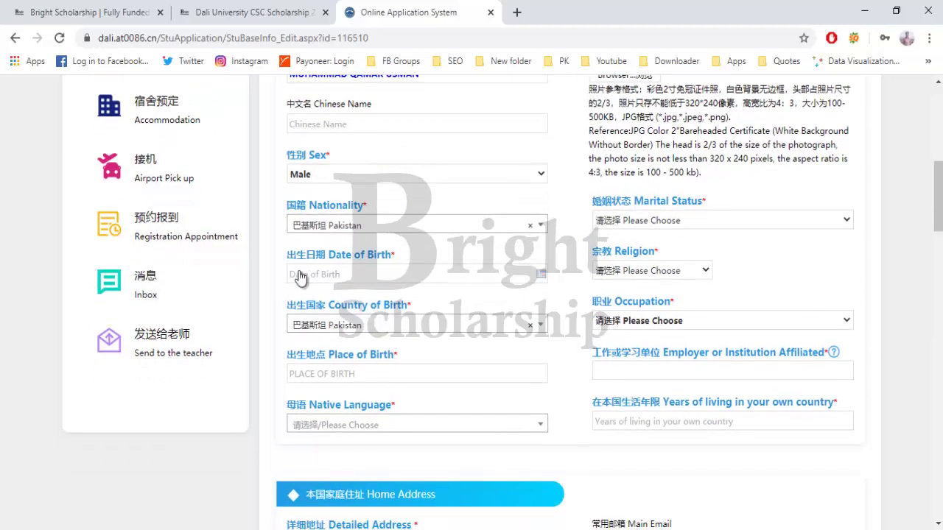
scroll(285, 287, "down", 2)
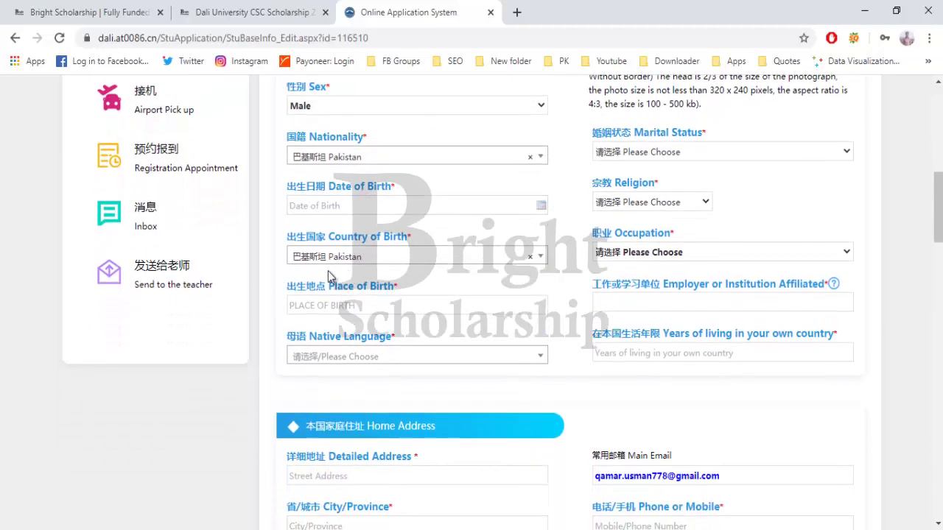
scroll(328, 277, "down", 1)
left_click(372, 258)
scroll(391, 259, "down", 1)
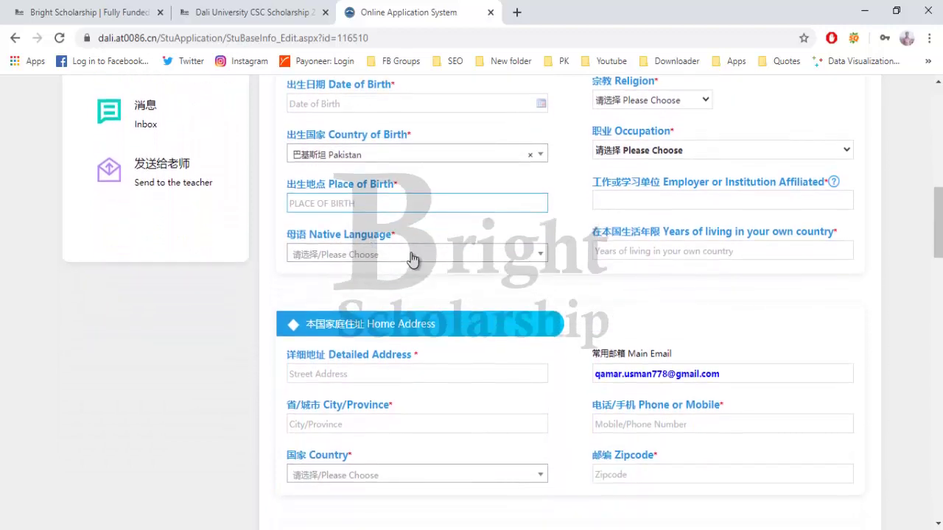
scroll(426, 261, "up", 2)
scroll(601, 213, "up", 2)
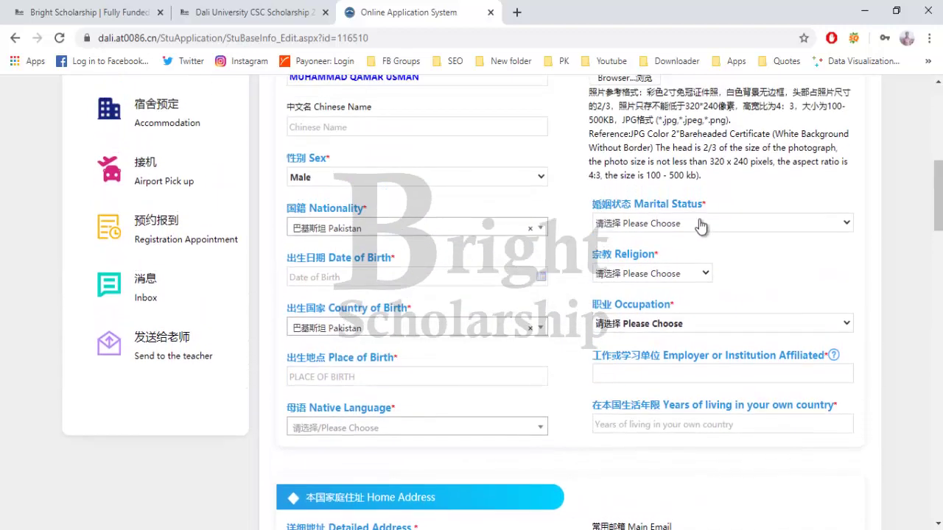
- Set the applicant's marital status to Single and the religion to Islam in the Personal Information section
left_click(704, 225)
left_click(695, 252)
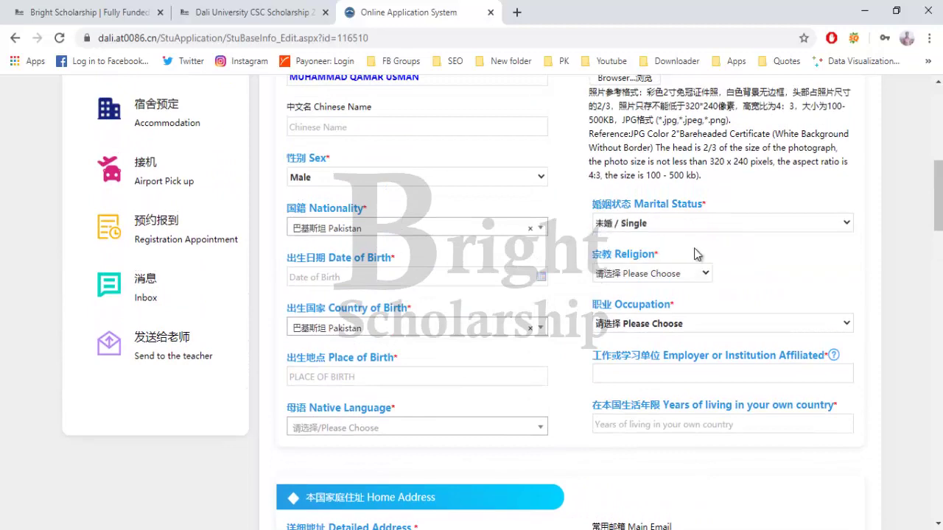
scroll(695, 249, "down", 1)
left_click(696, 199)
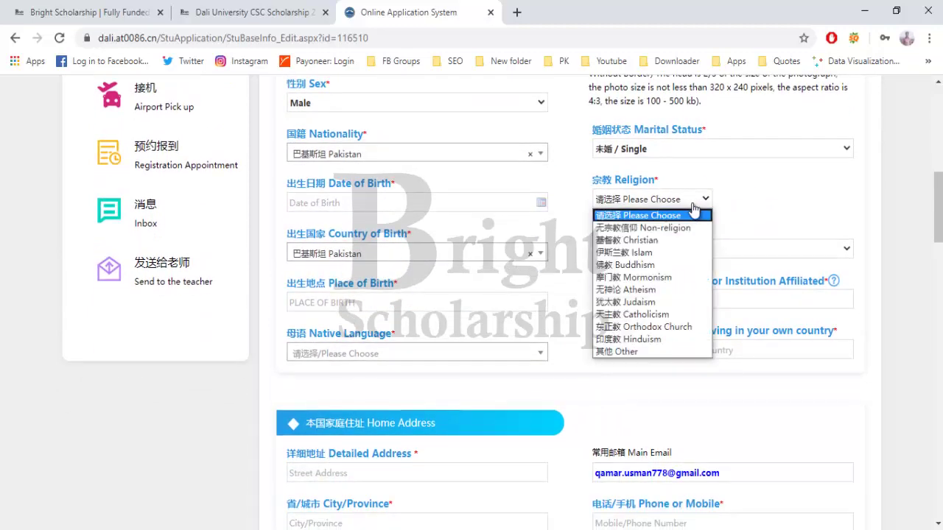
left_click(673, 254)
- Set the occupation to Student and check the employer or institution and years of living in own country fields
scroll(674, 263, "down", 1)
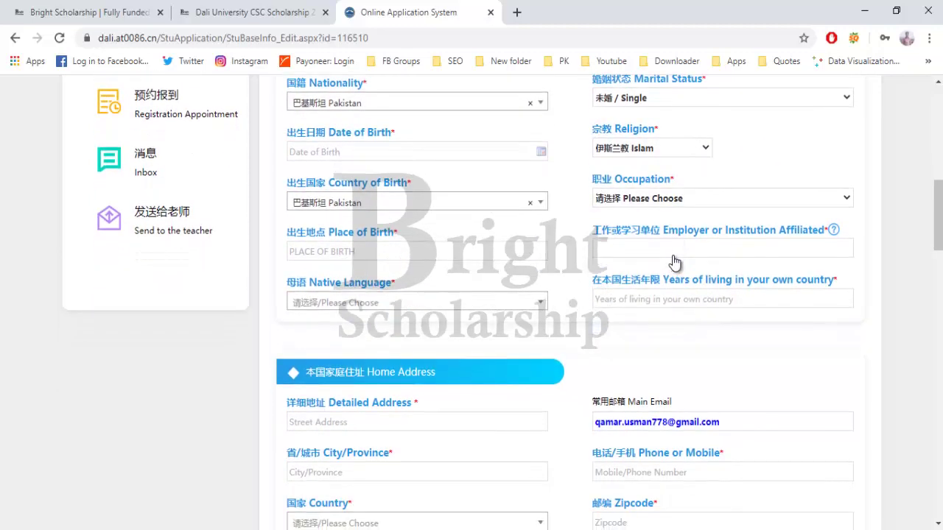
left_click(689, 200)
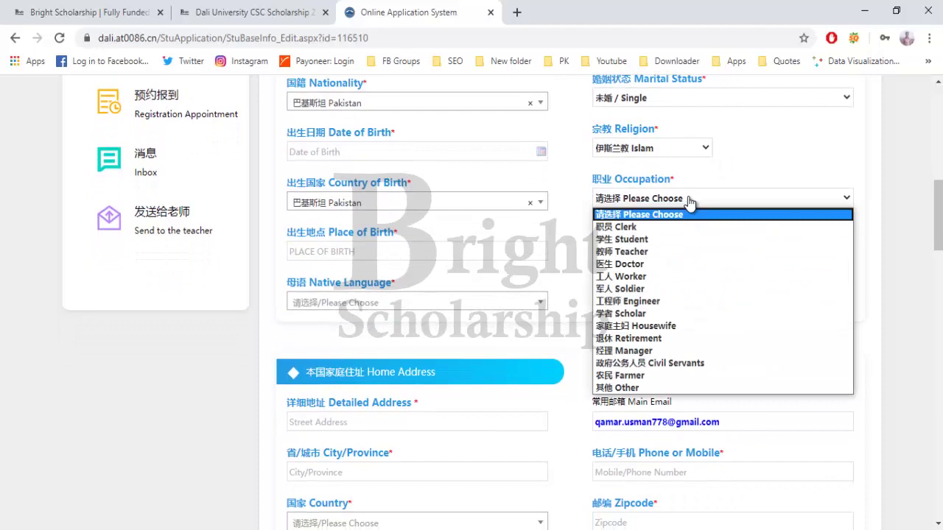
left_click(676, 239)
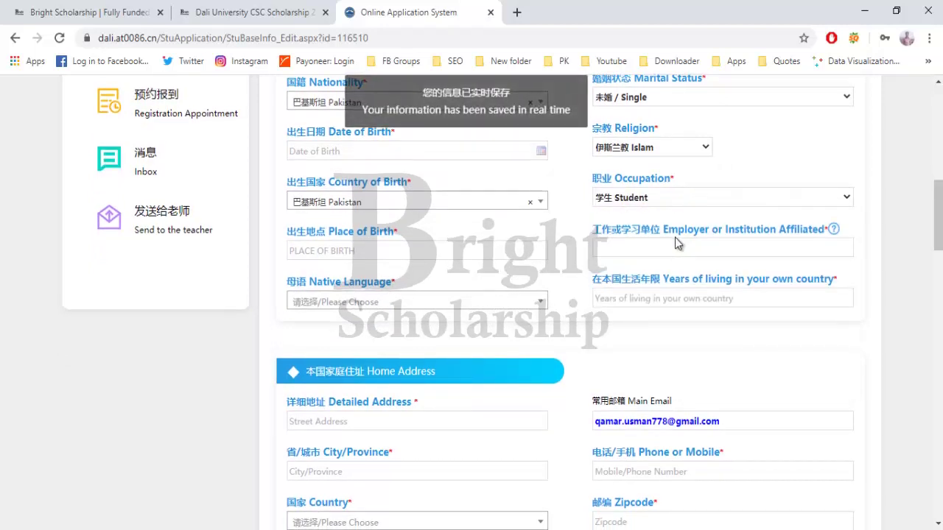
scroll(675, 238, "down", 1)
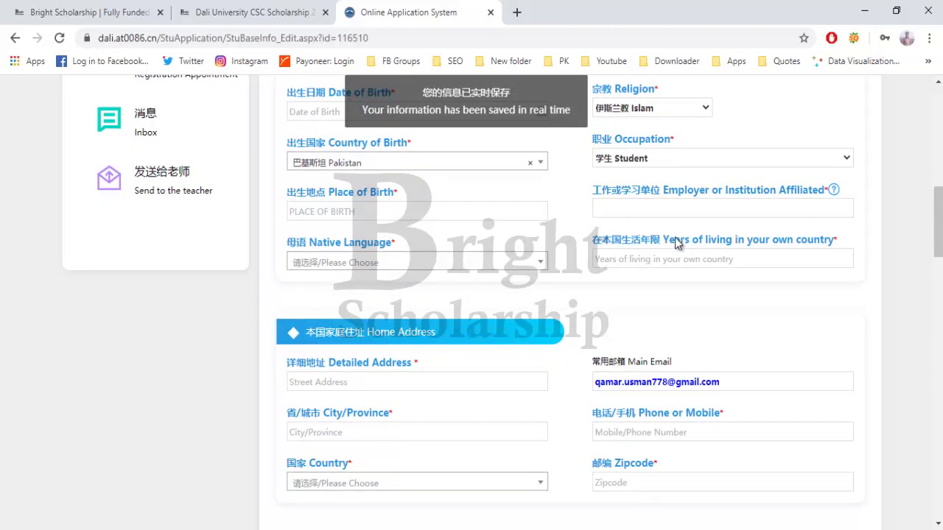
scroll(675, 237, "down", 1)
left_click(692, 195)
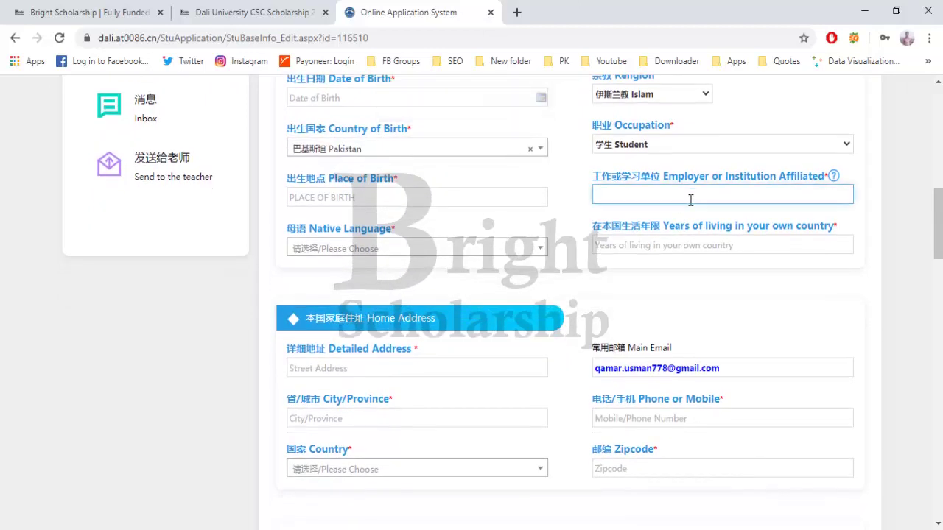
left_click(668, 249)
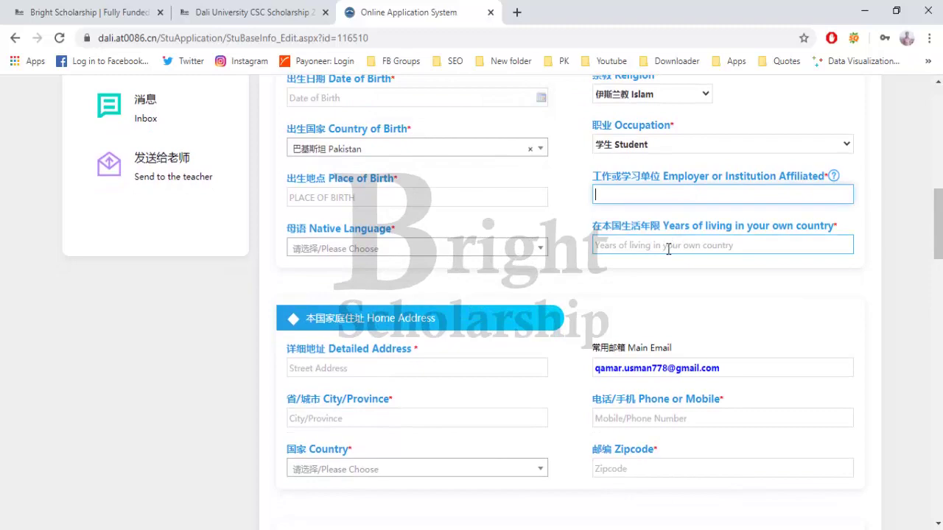
- Review the Home Address, Current Postal Address and How to Collect the Admission Notice sections without filling them
scroll(567, 267, "down", 2)
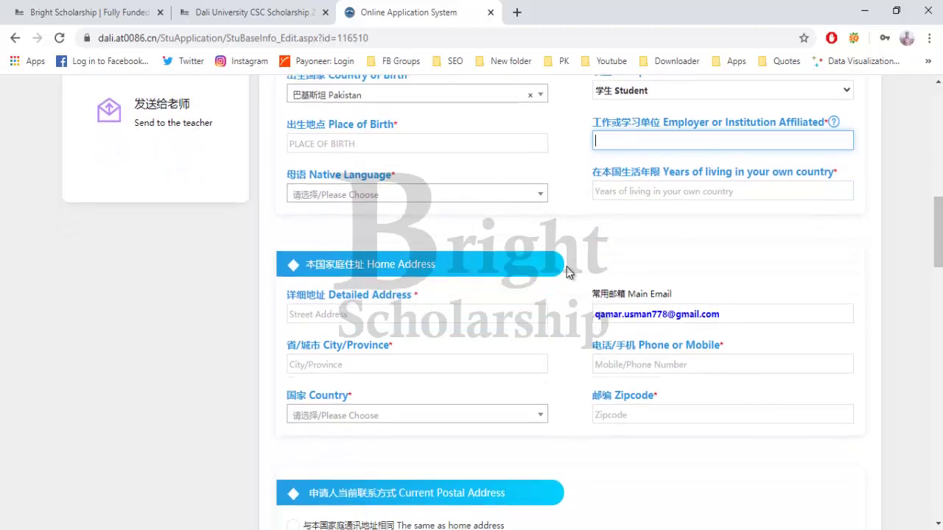
scroll(566, 267, "down", 4)
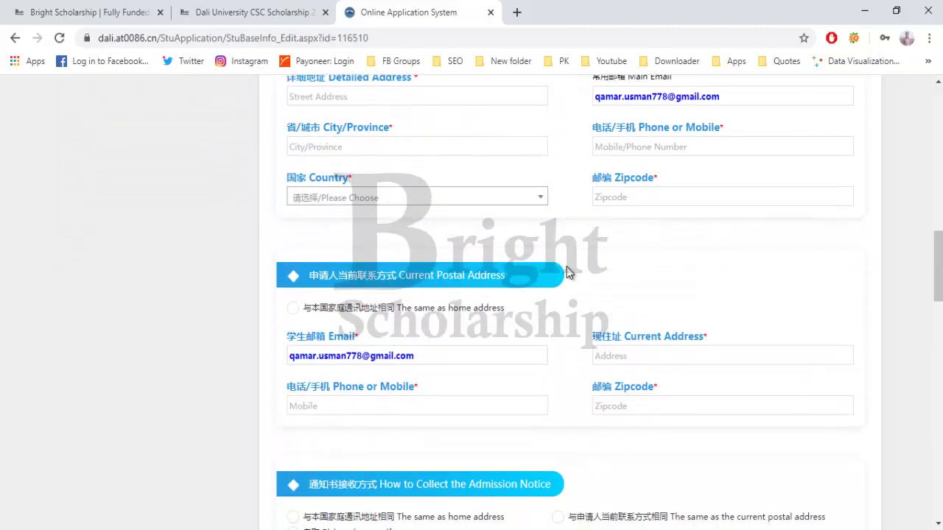
scroll(566, 266, "down", 5)
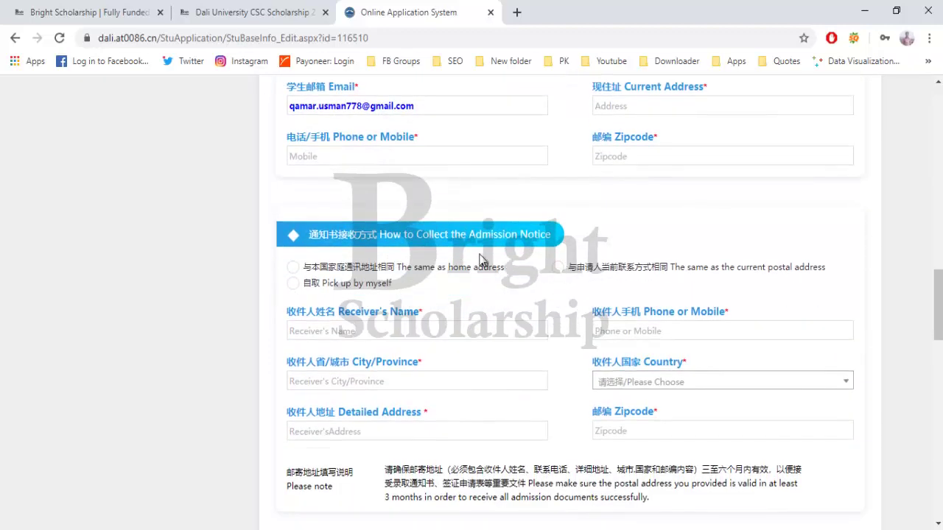
scroll(506, 239, "down", 1)
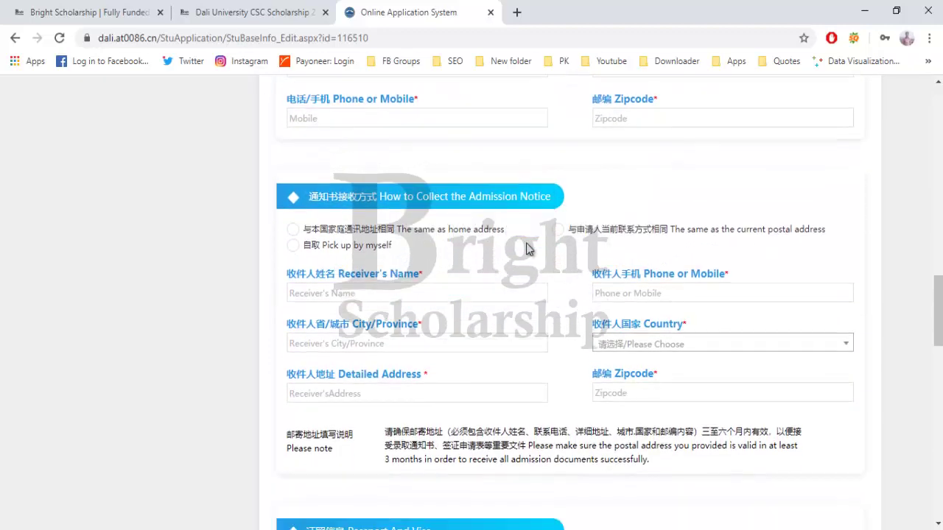
scroll(483, 245, "down", 3)
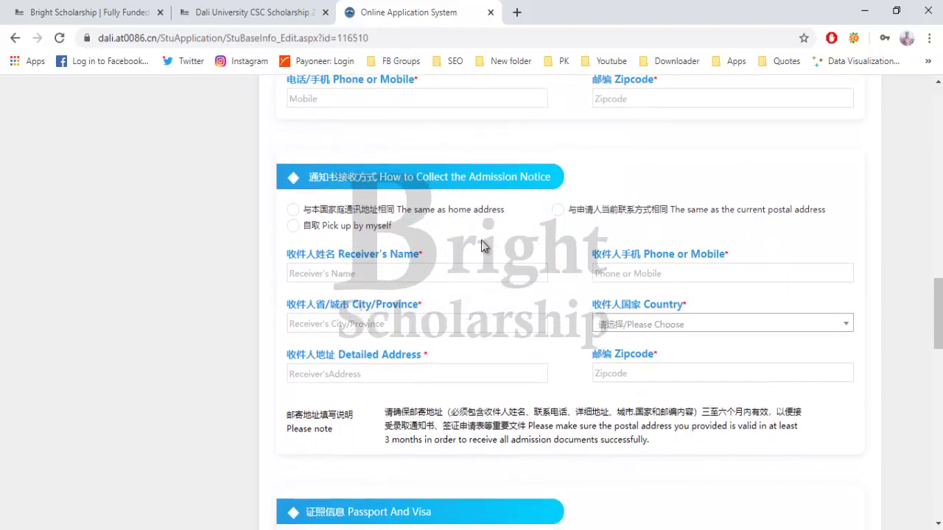
scroll(483, 239, "up", 2)
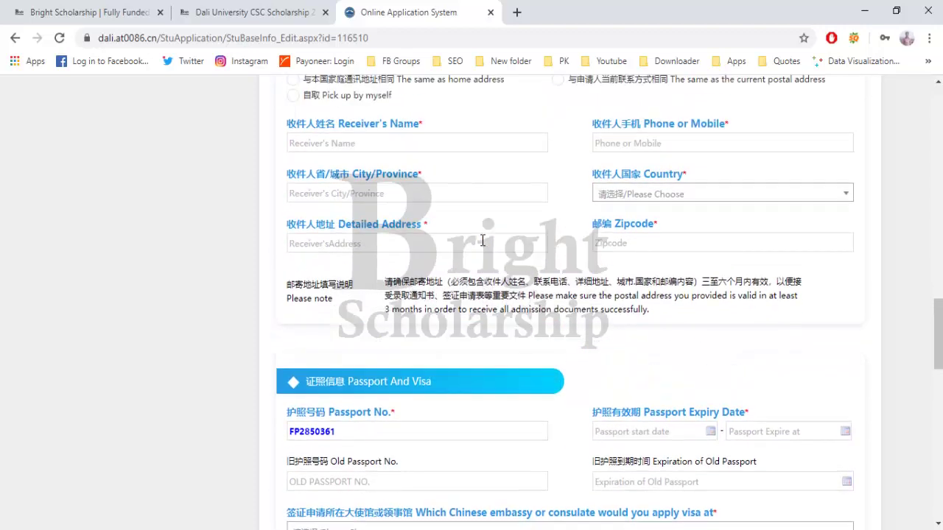
- Review the rest of the Basic Information form, from Passport And Visa to the sponsor, guarantor and emergency contact sections
scroll(425, 247, "down", 1)
scroll(425, 248, "down", 3)
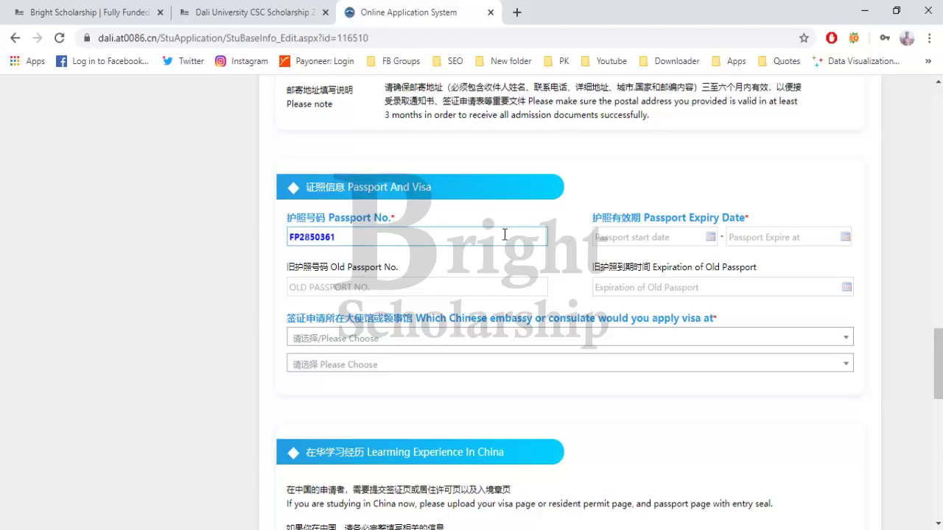
scroll(425, 245, "down", 3)
scroll(475, 244, "down", 3)
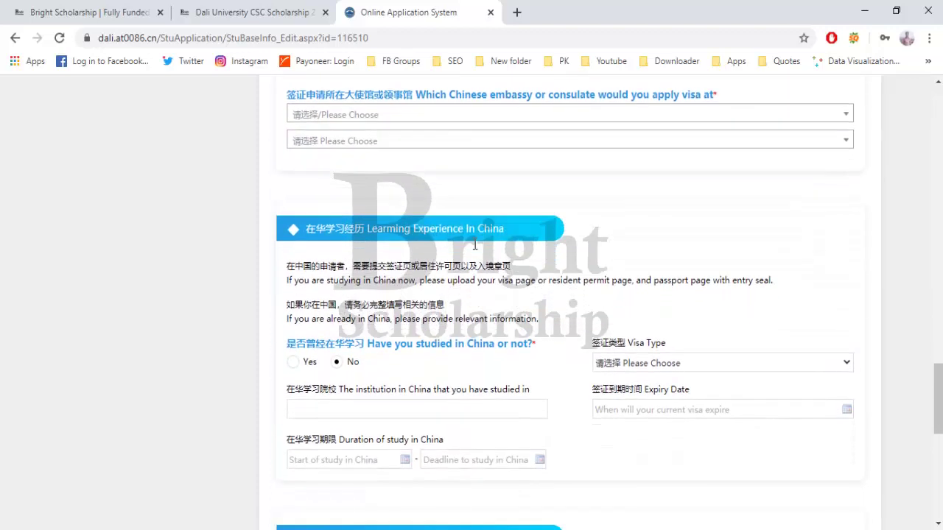
left_click(475, 244)
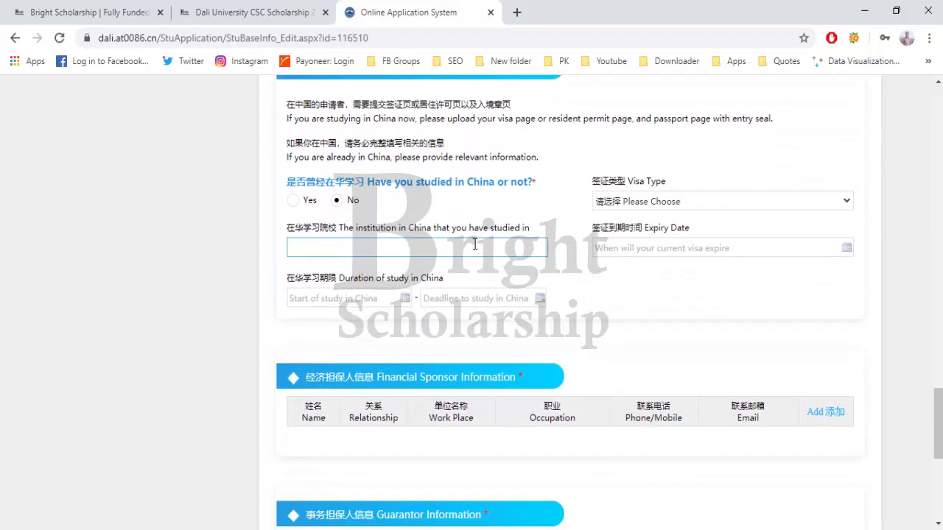
scroll(475, 244, "down", 2)
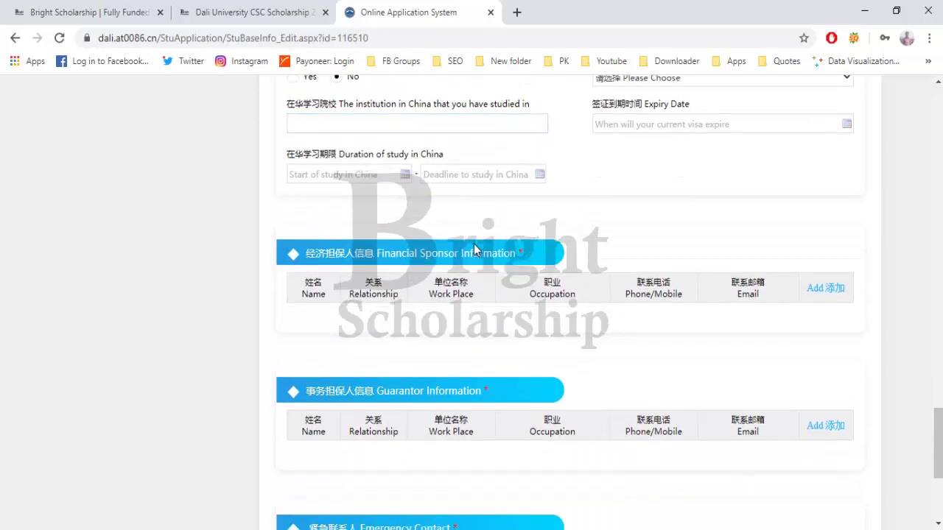
scroll(449, 236, "down", 1)
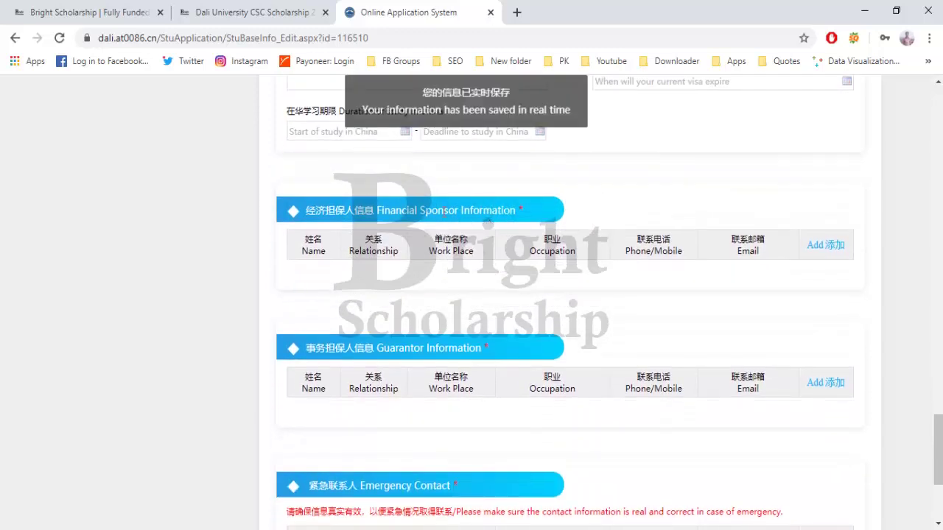
scroll(509, 209, "down", 1)
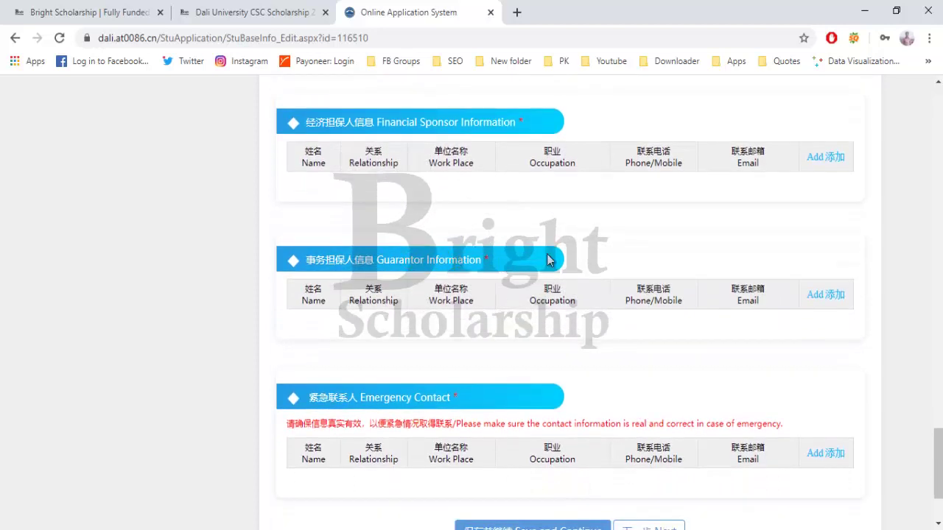
scroll(493, 333, "down", 2)
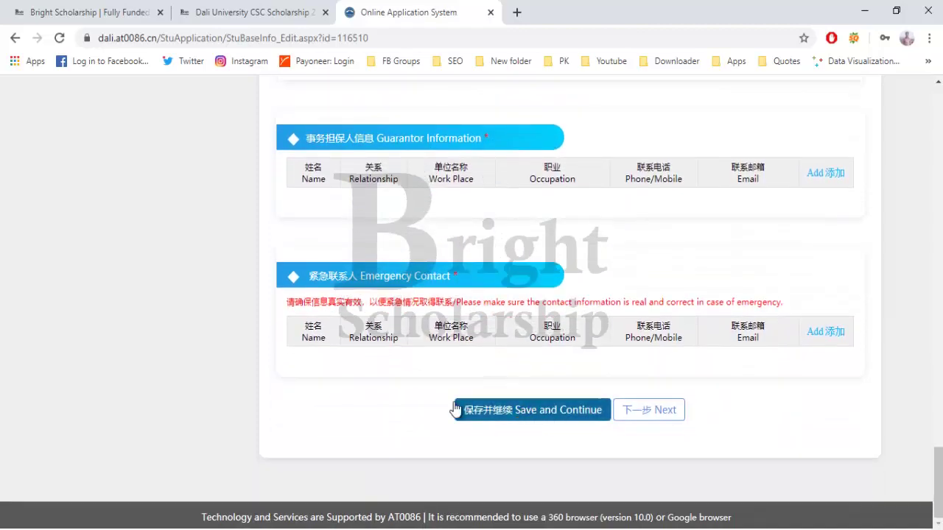
- Open the Application information page and review its course, language ability, education history, work history and family member sections
scroll(430, 404, "up", 5)
scroll(430, 399, "up", 15)
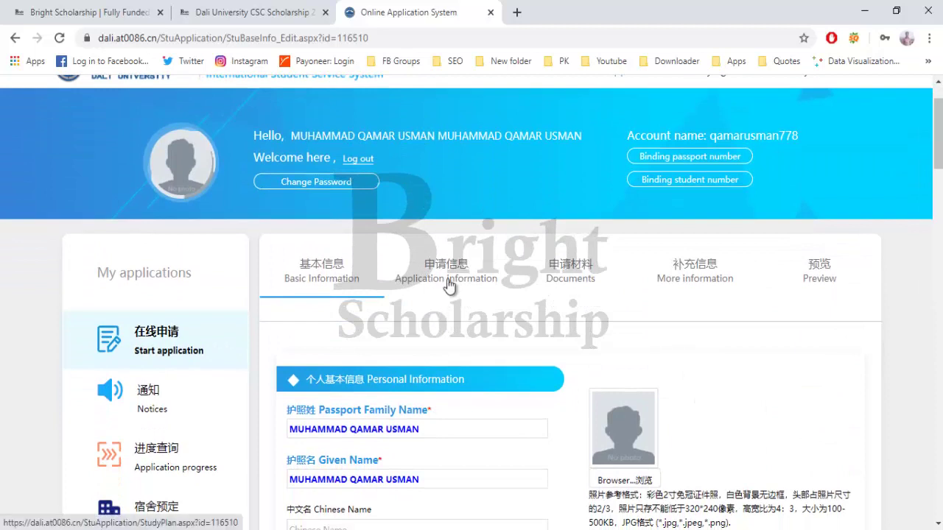
left_click(449, 286)
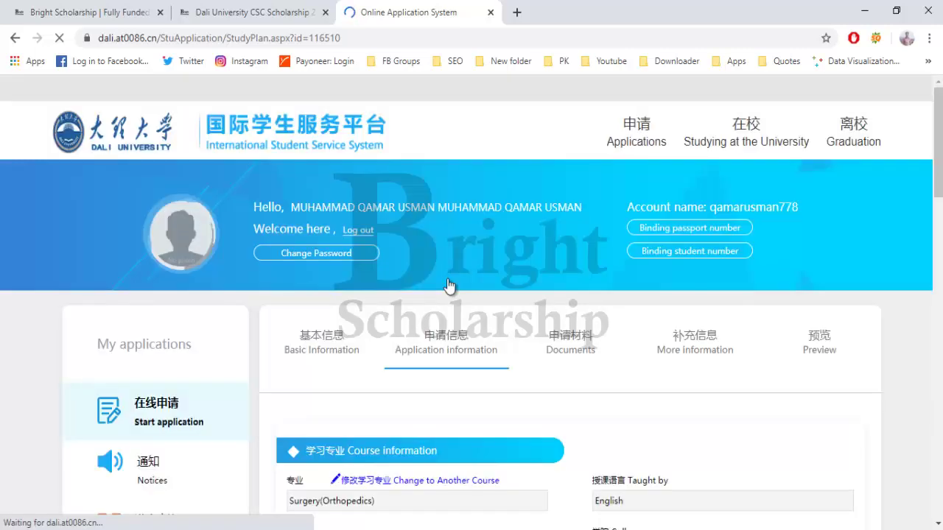
scroll(449, 286, "down", 4)
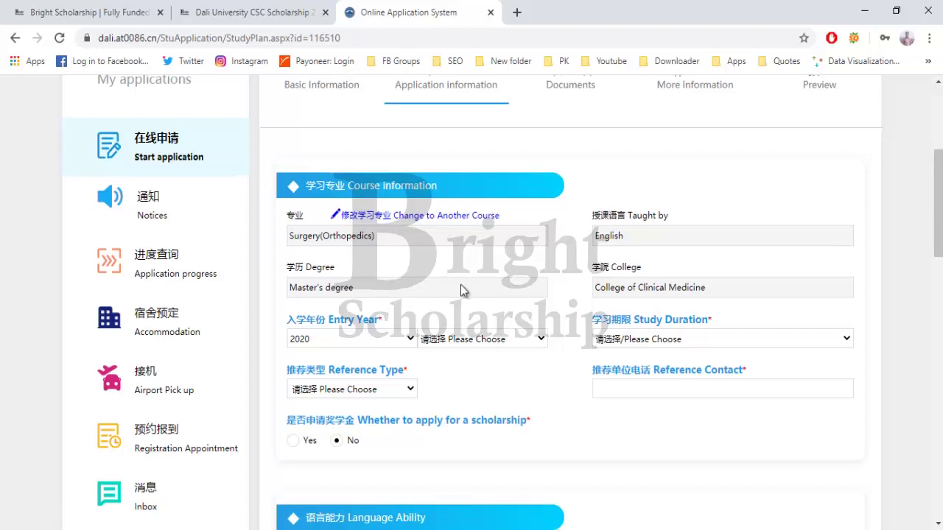
scroll(461, 284, "down", 1)
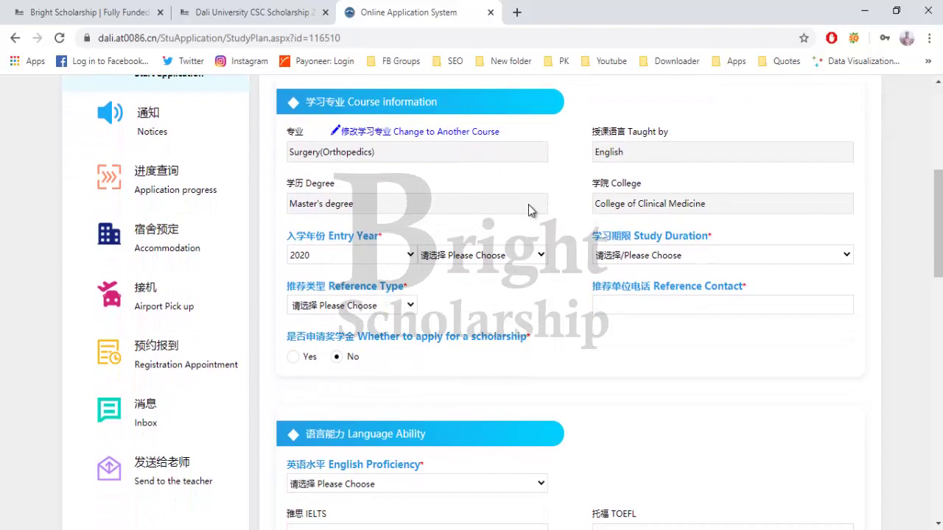
scroll(528, 204, "down", 4)
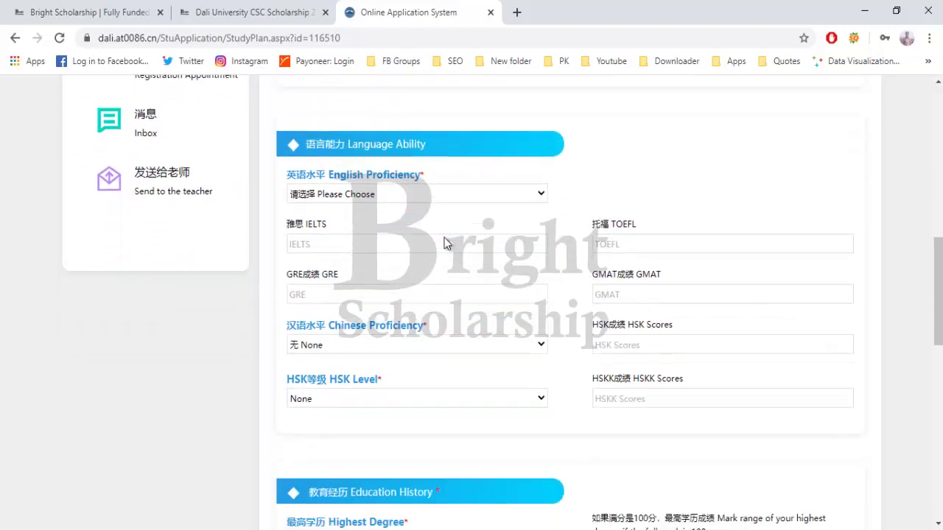
scroll(445, 243, "down", 3)
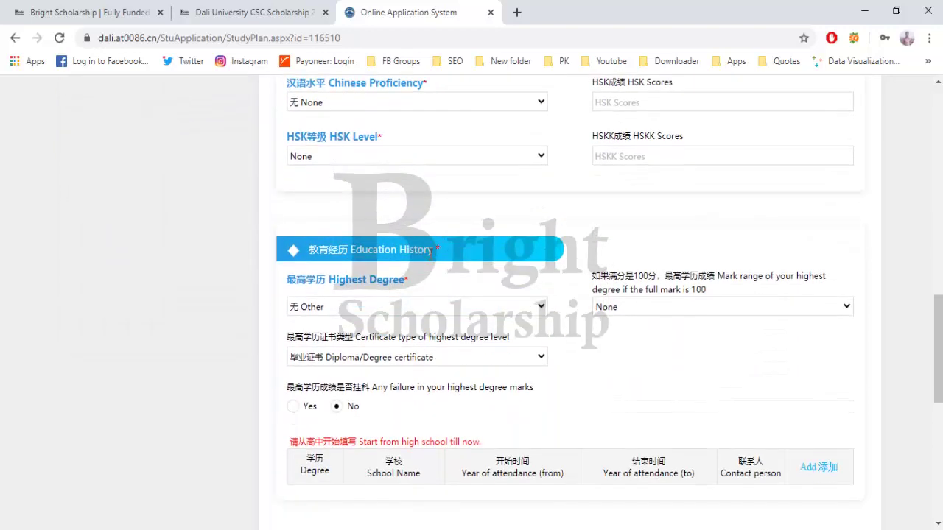
scroll(429, 254, "down", 3)
scroll(429, 254, "down", 1)
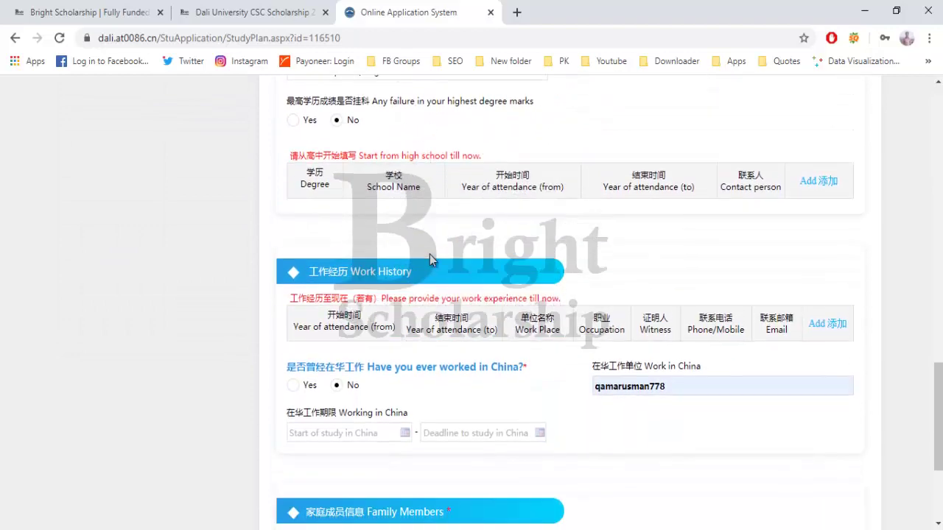
scroll(430, 254, "down", 3)
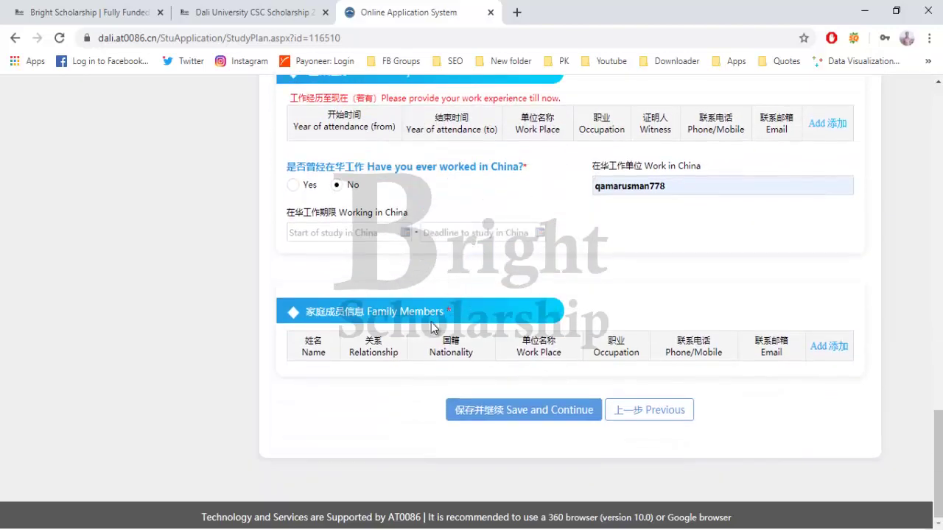
- Open the Documents page and review the upload requirements, from the valid passport and graduate certificate to the language certificate and passport photo
scroll(546, 298, "up", 20)
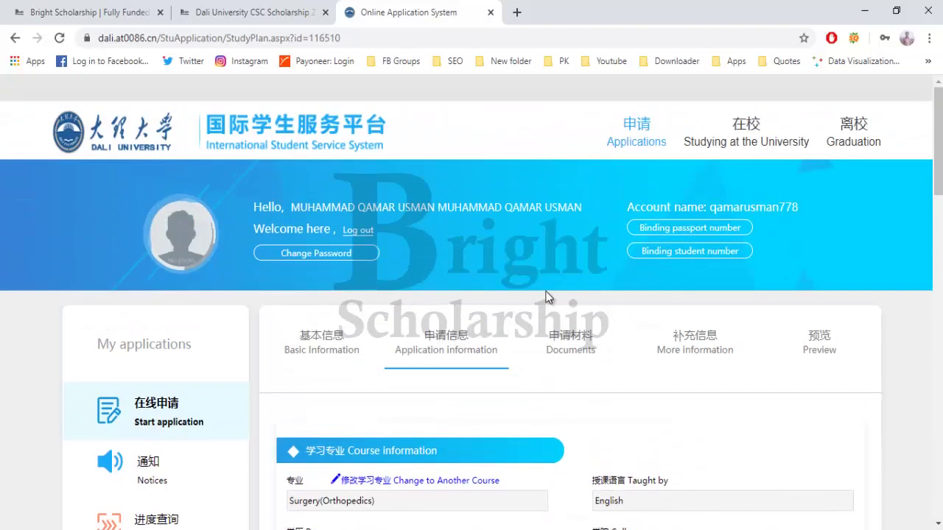
scroll(558, 328, "down", 1)
left_click(563, 293)
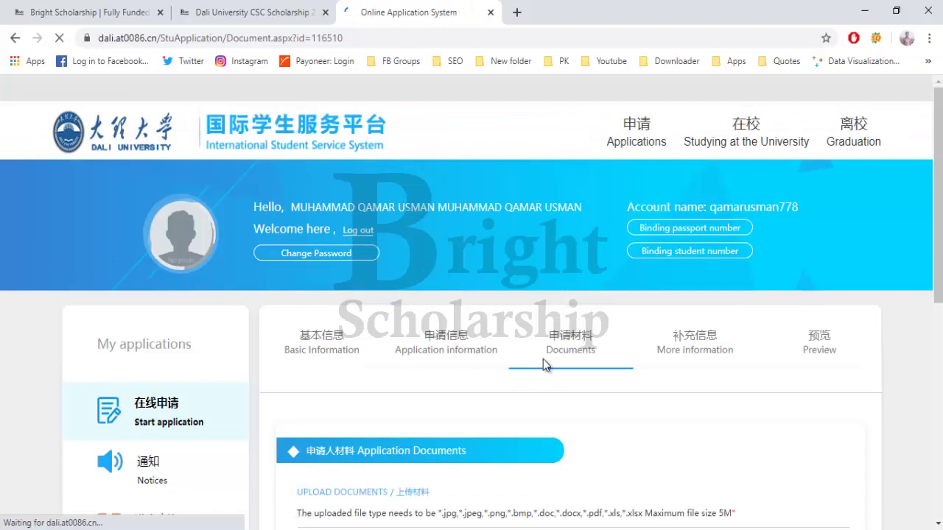
scroll(542, 360, "down", 2)
scroll(542, 364, "down", 2)
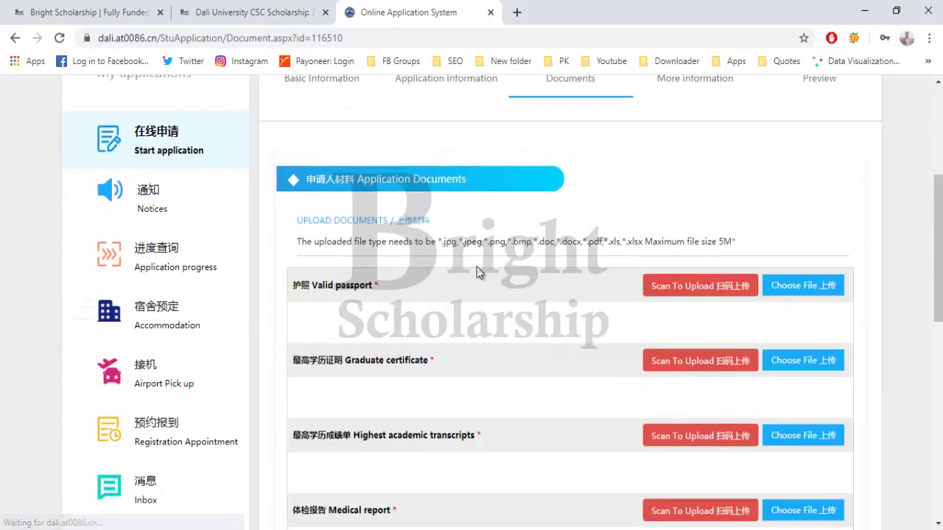
scroll(504, 266, "down", 1)
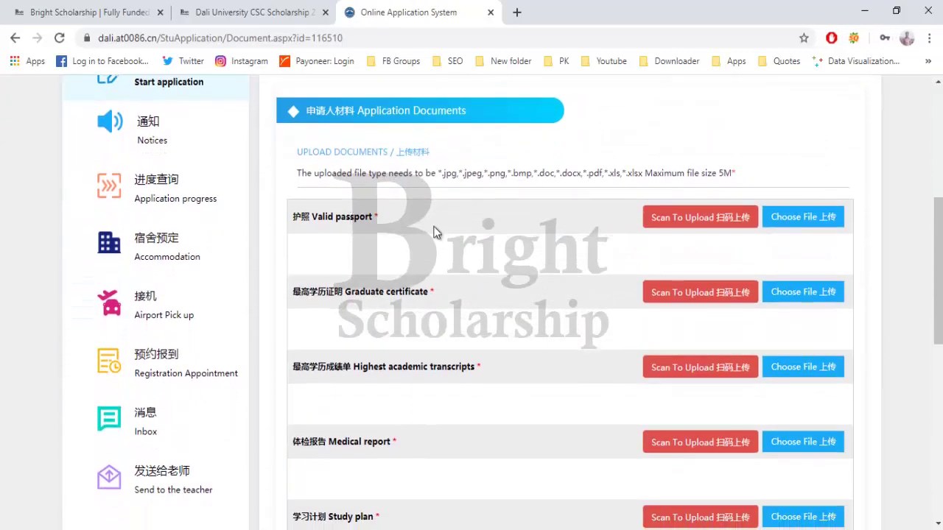
scroll(440, 231, "down", 1)
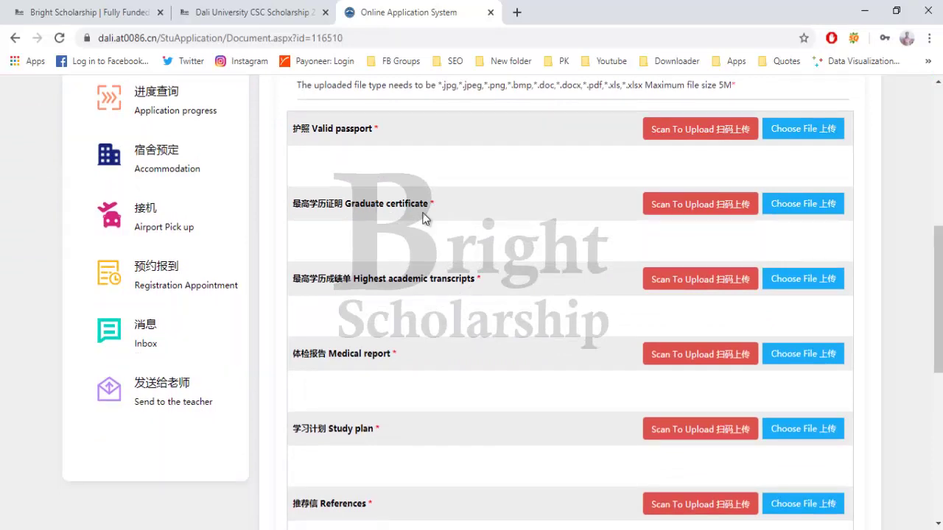
scroll(423, 218, "down", 1)
scroll(451, 238, "down", 1)
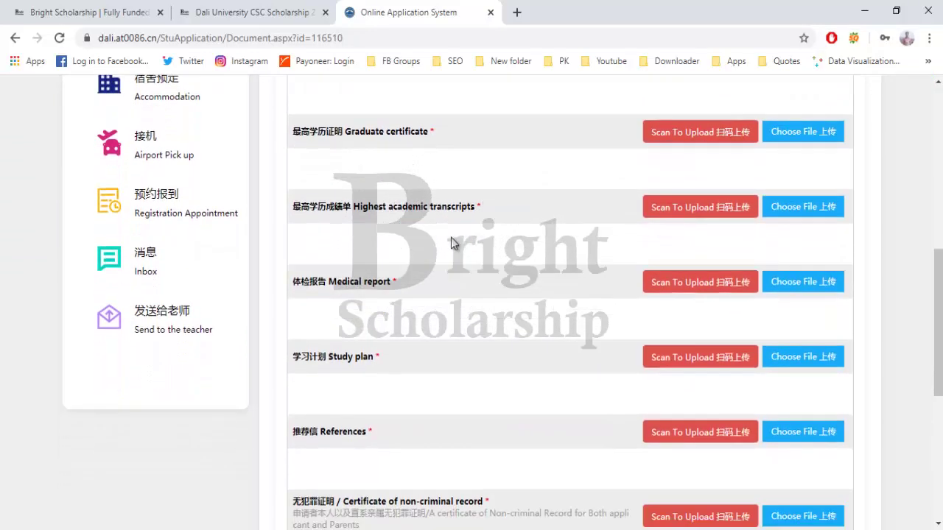
scroll(410, 216, "down", 1)
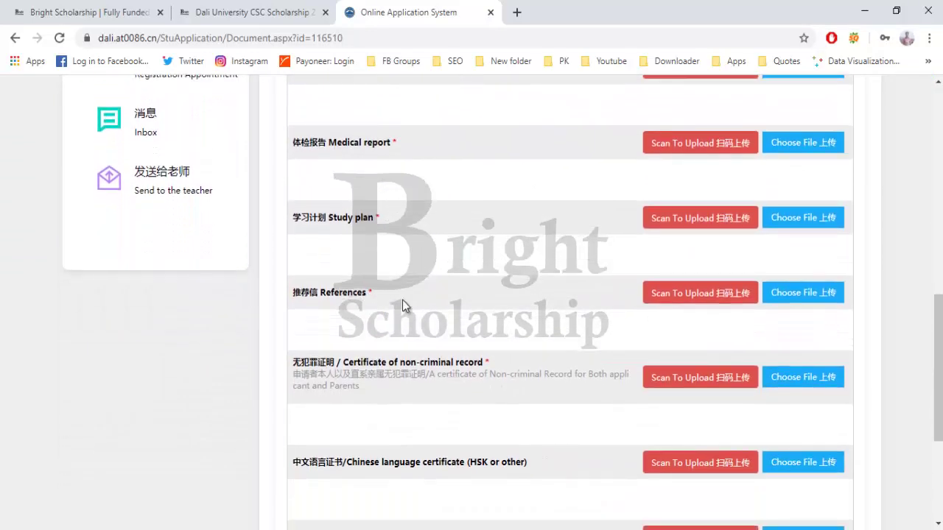
scroll(402, 300, "down", 2)
scroll(427, 262, "down", 2)
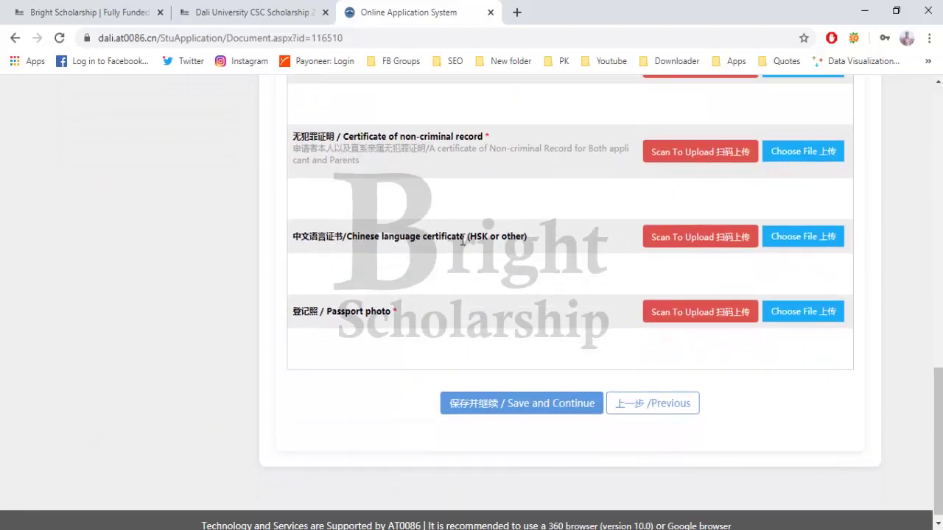
scroll(462, 242, "down", 1)
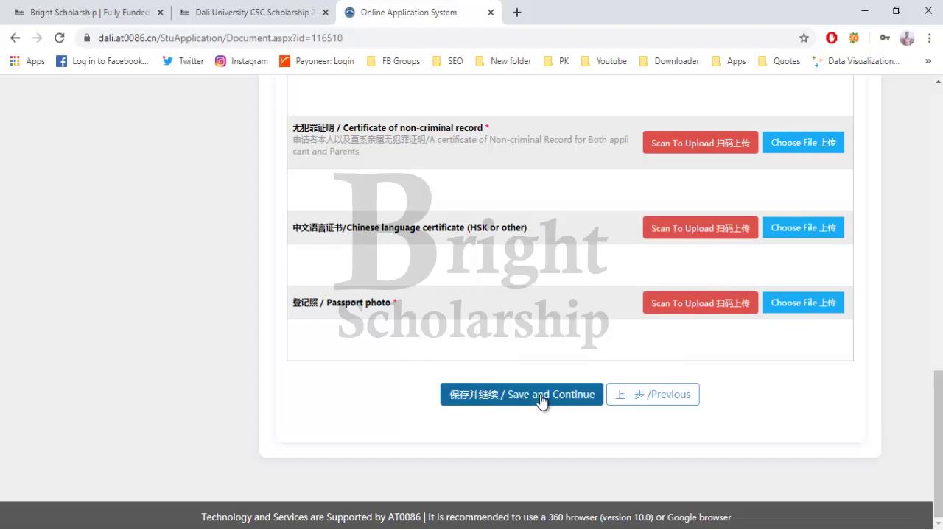
left_click(568, 398)
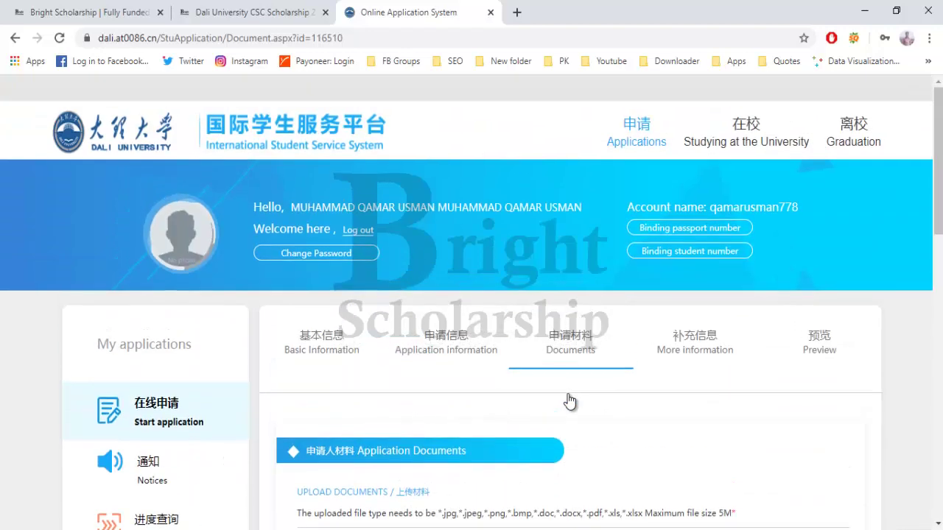
- Open the More information page and examine the self-introduction and other uploads in the Applicant's Video section
left_click(693, 359)
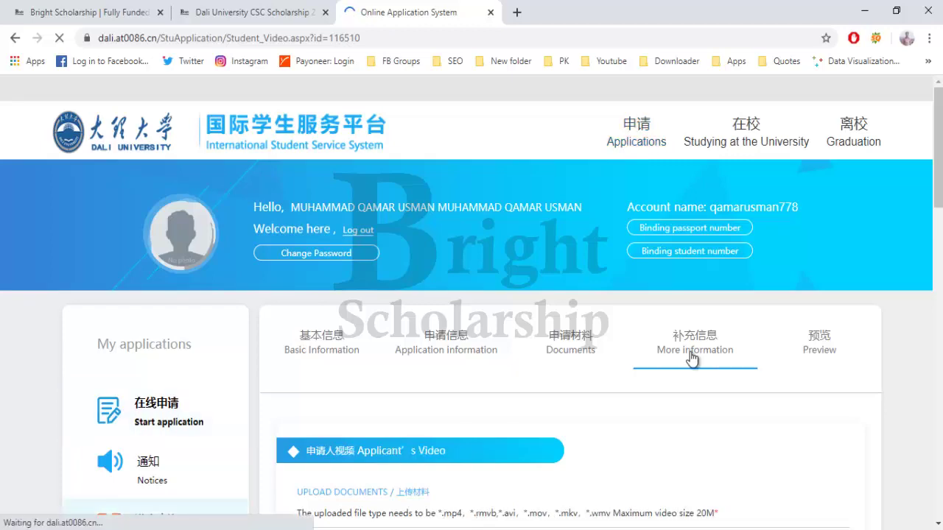
scroll(539, 356, "down", 3)
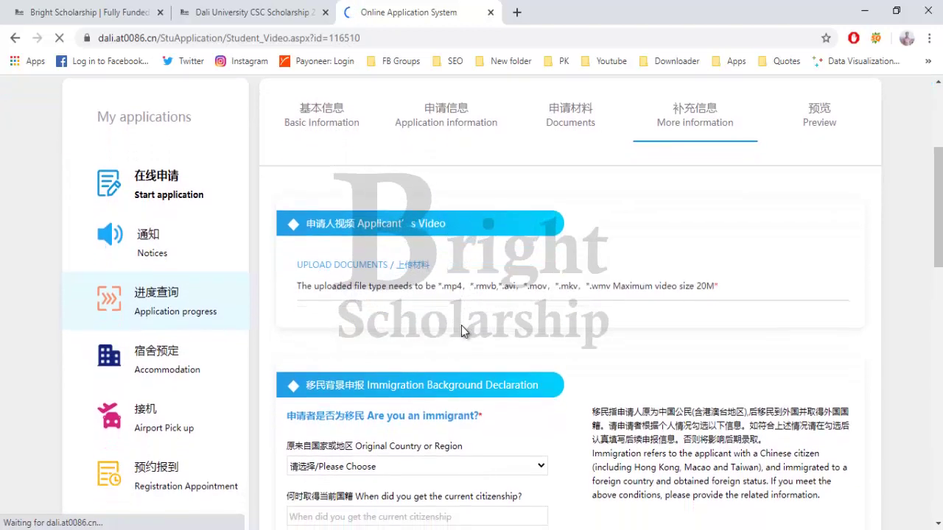
scroll(391, 314, "down", 1)
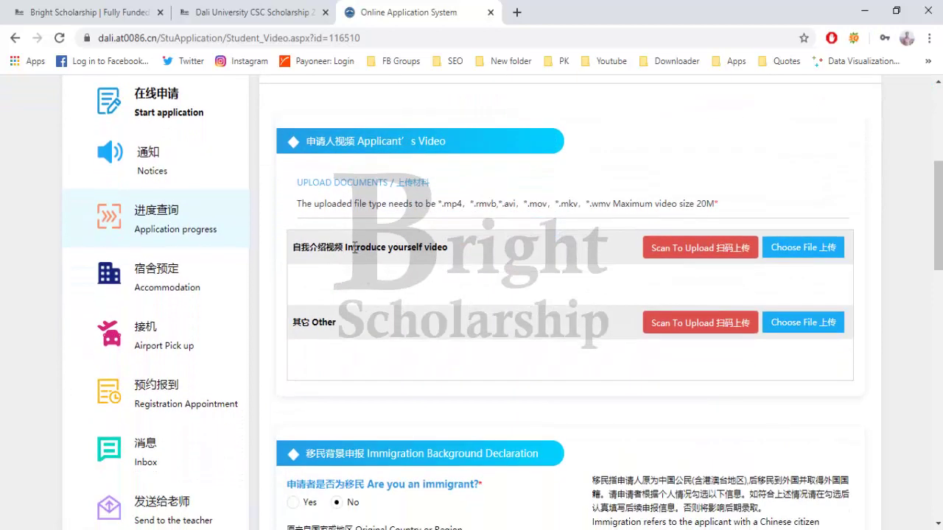
left_click_drag(346, 249, 447, 250)
left_click(448, 251)
scroll(447, 251, "down", 1)
scroll(442, 254, "down", 1)
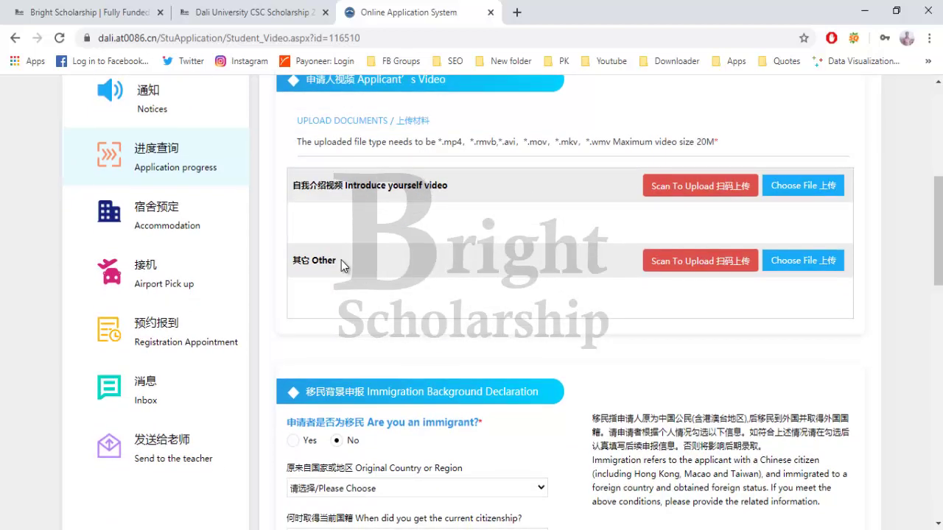
- Review the remaining More information sections, from the Immigration Background Declaration through awards, referees, guardian and other information to the Application Note
scroll(341, 266, "down", 3)
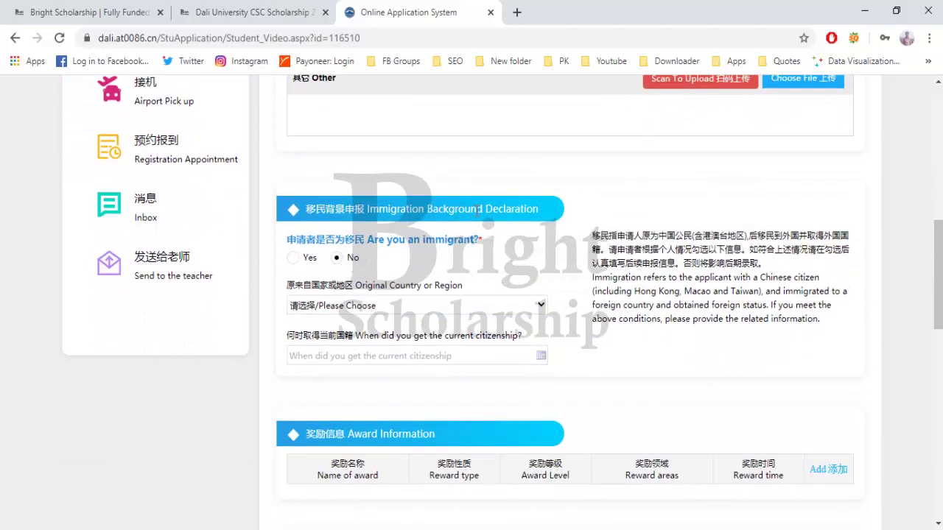
scroll(479, 210, "down", 1)
scroll(476, 210, "down", 2)
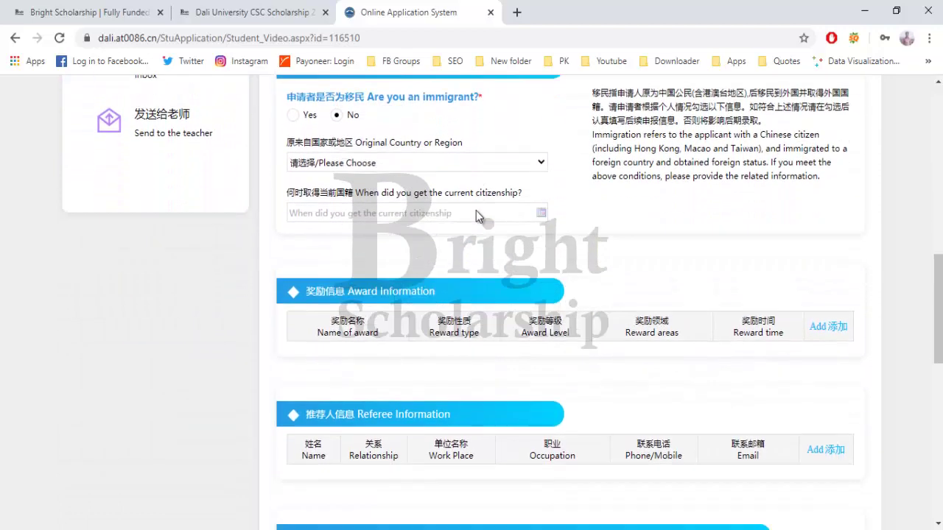
scroll(411, 257, "down", 3)
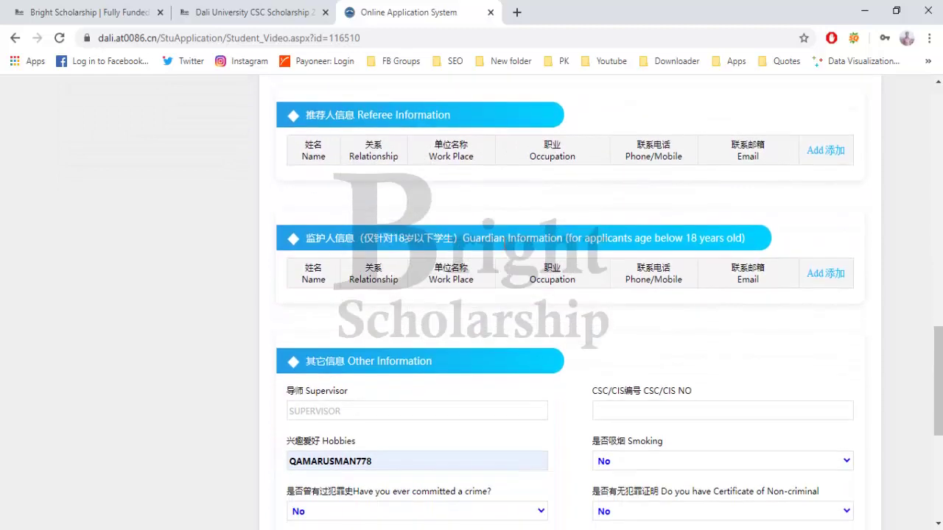
scroll(445, 251, "down", 2)
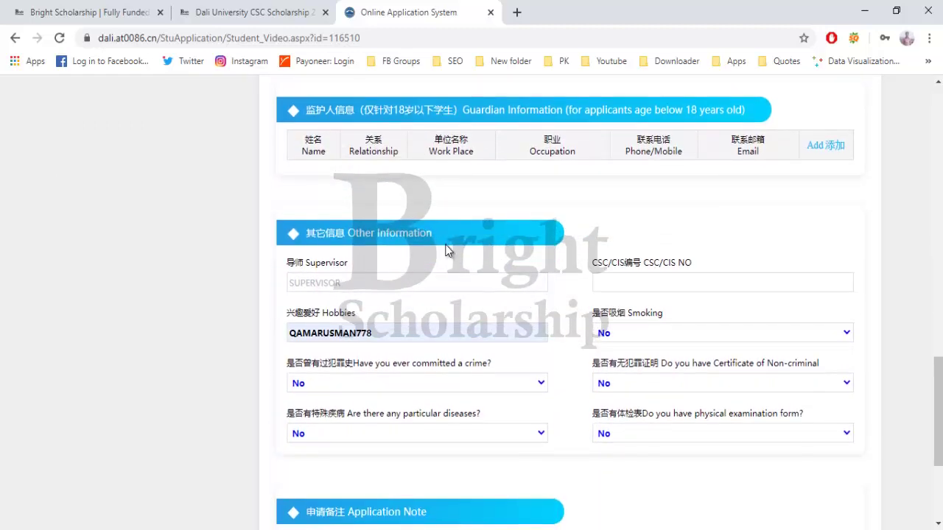
scroll(445, 250, "down", 3)
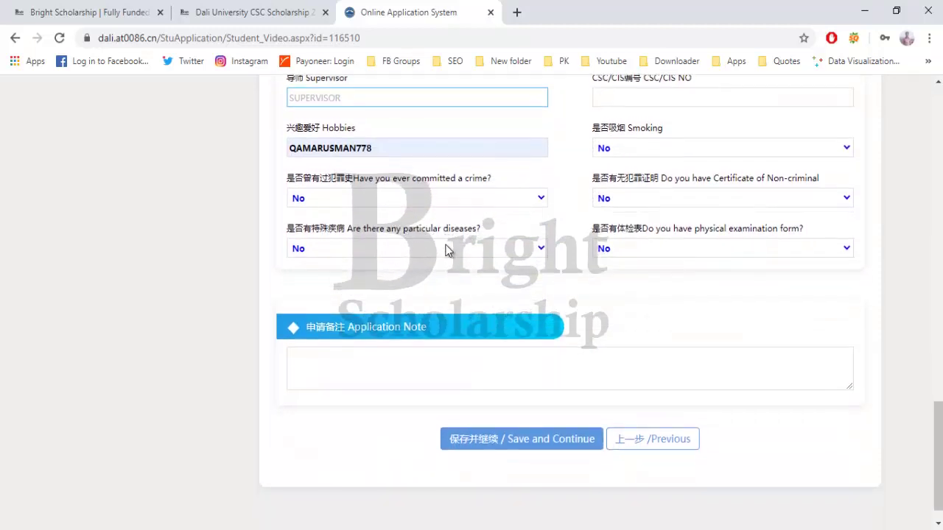
left_click(445, 250)
scroll(445, 251, "down", 1)
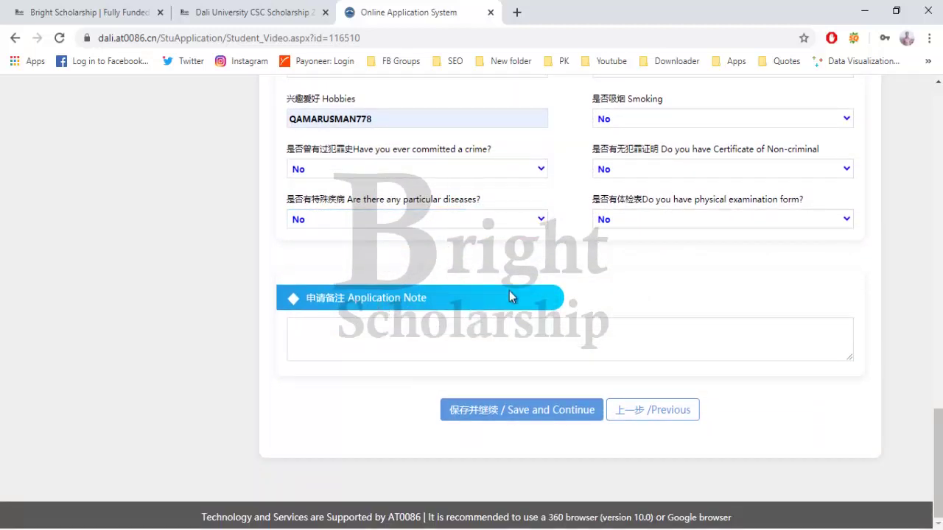
left_click(569, 413)
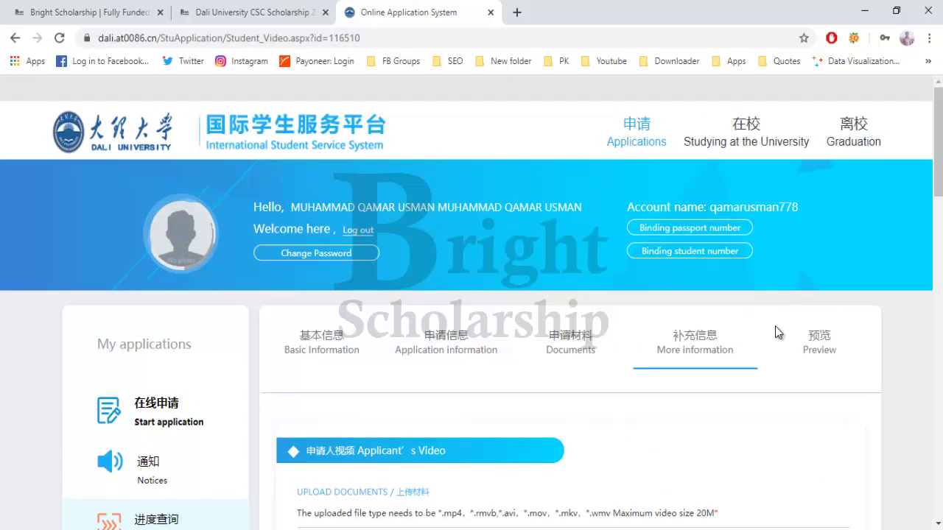
- Open the Preview page of the application and look over the Profile section
scroll(792, 309, "down", 1)
left_click(816, 265)
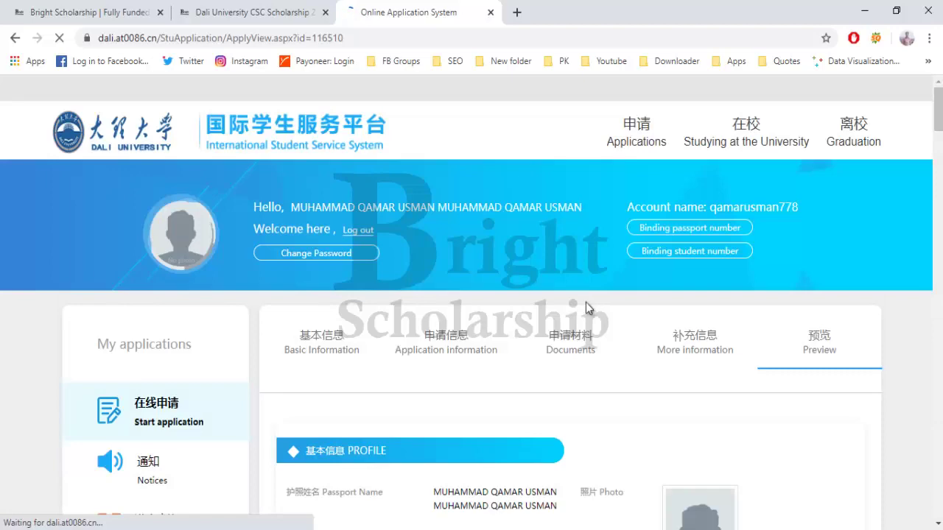
scroll(474, 311, "down", 3)
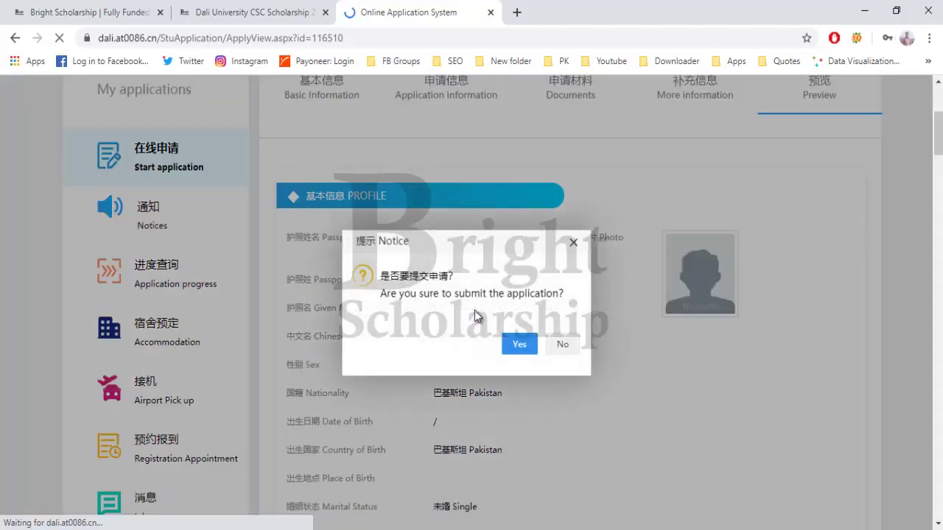